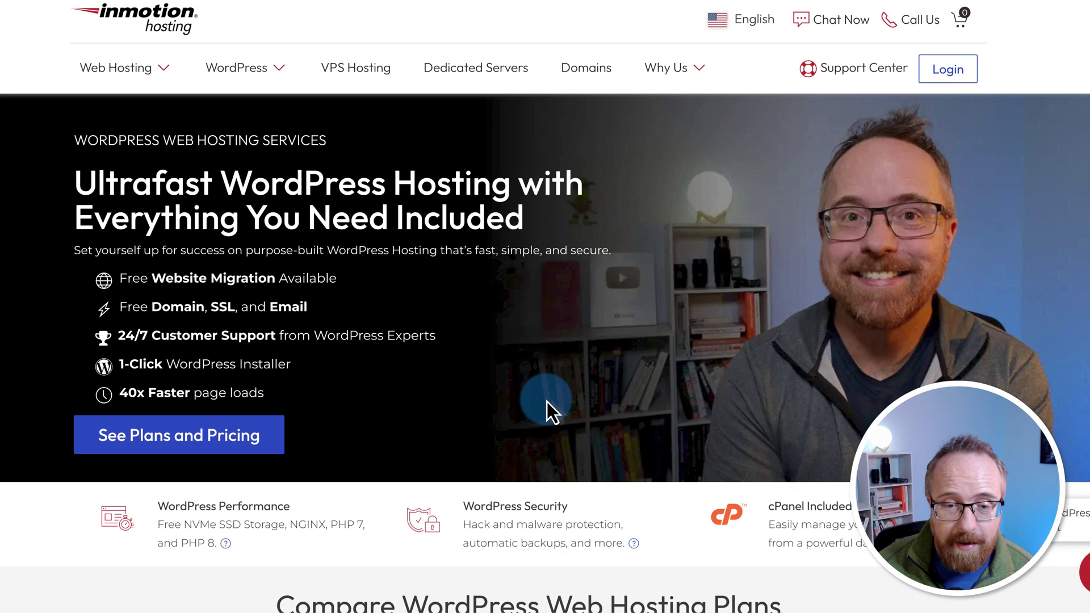
Step: Scroll to the plan comparison showing WP Core at $3.49/mo through WP Pro at $11.29/mo
scroll(547, 400, down, 4)
scroll(377, 411, down, 2)
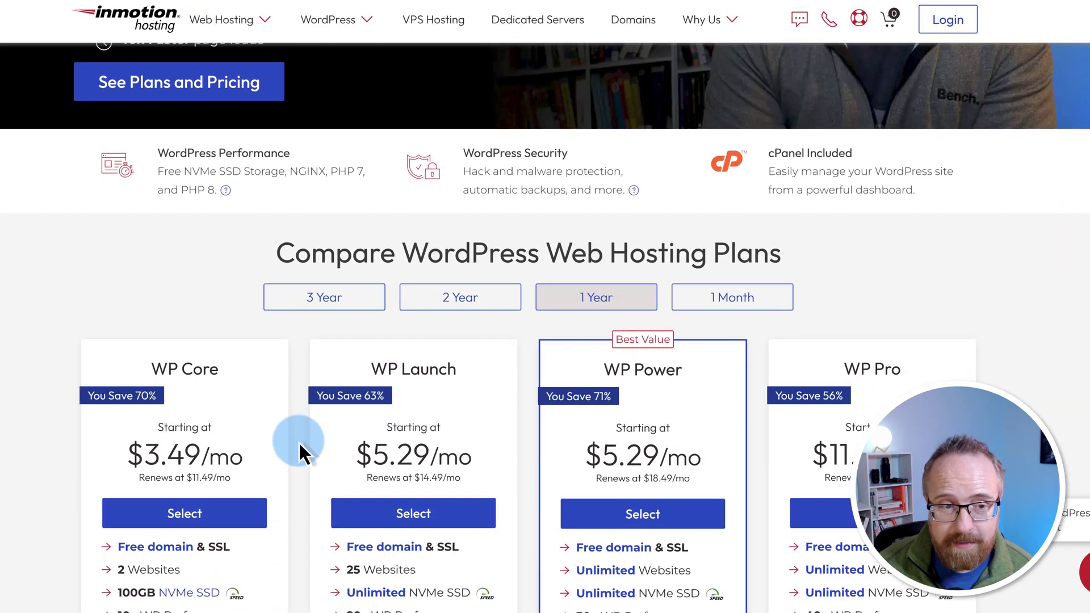
scroll(301, 450, down, 2)
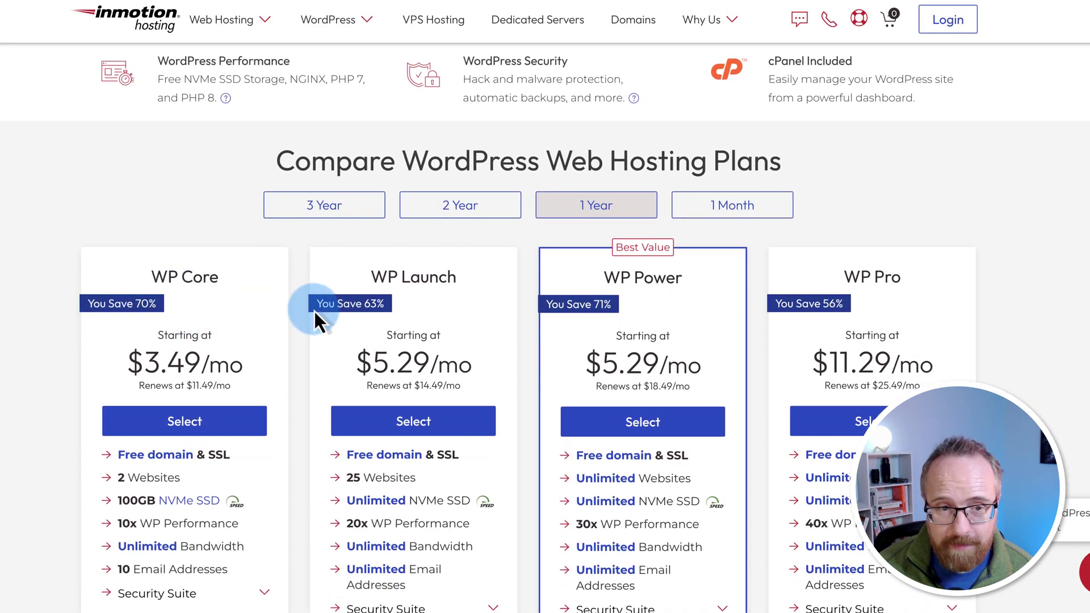
scroll(441, 161, down, 2)
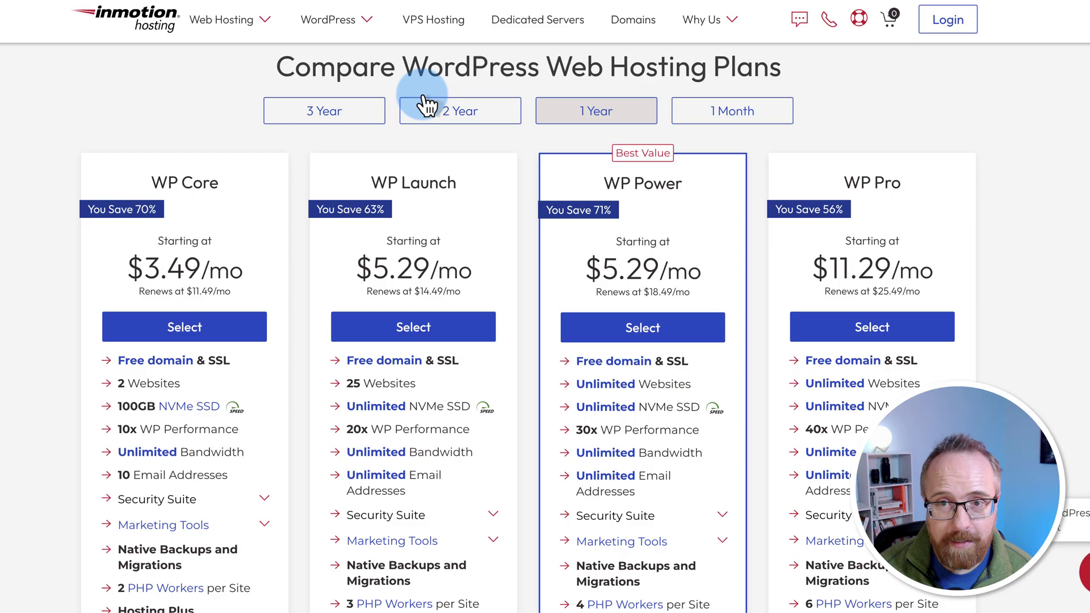
click(728, 126)
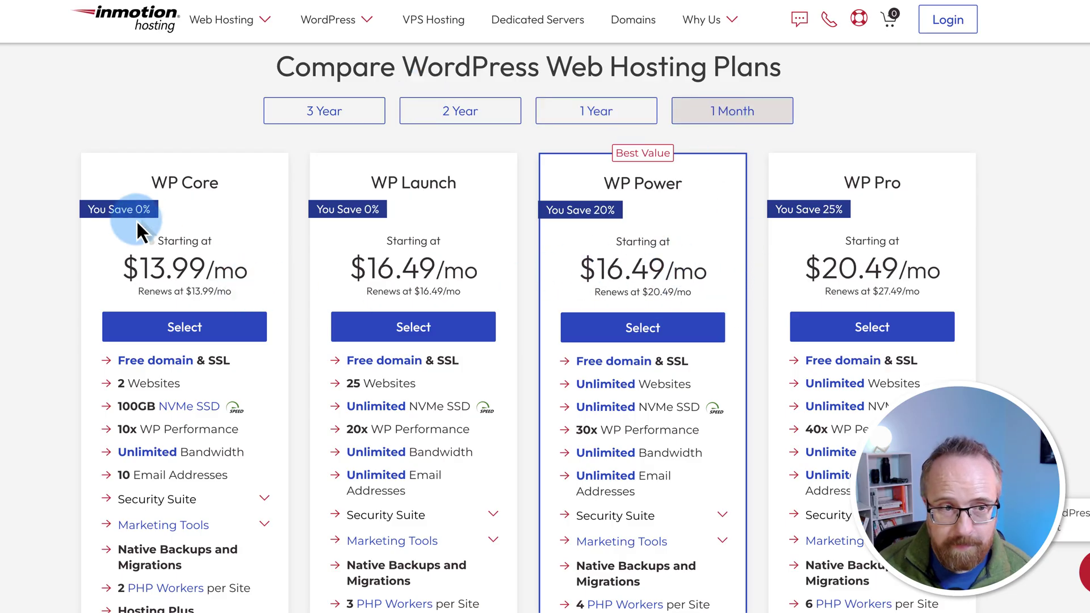
drag(79, 209, 157, 207)
click(300, 219)
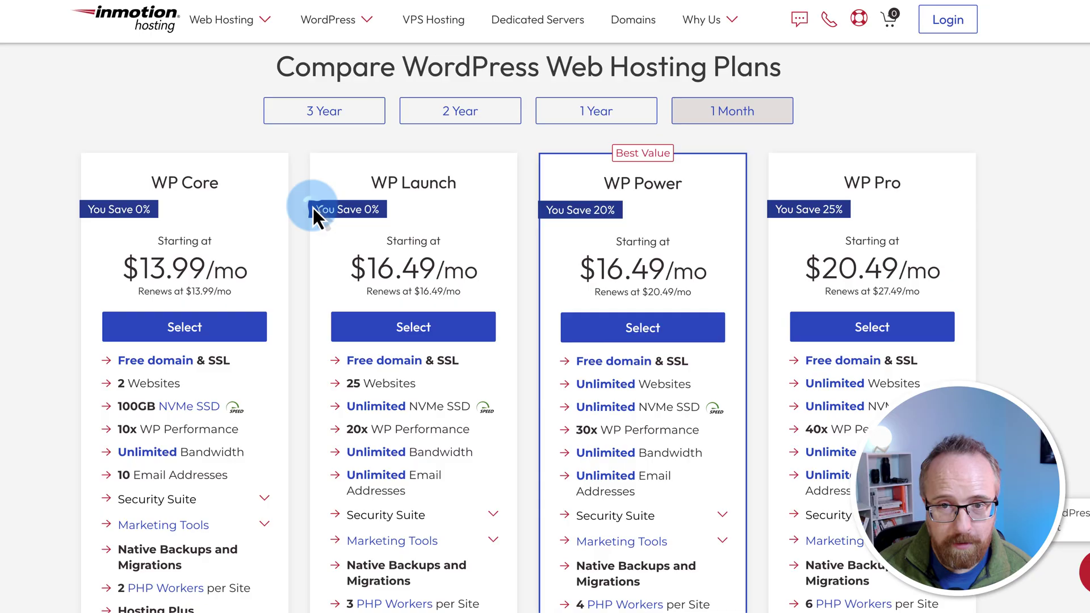
drag(540, 210, 621, 212)
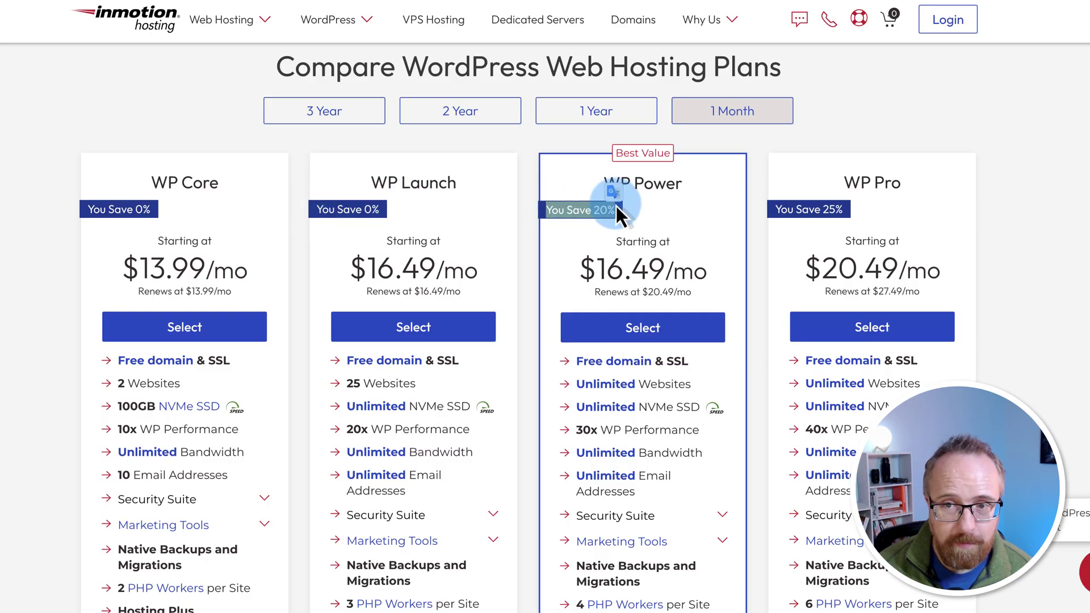
drag(774, 209, 850, 211)
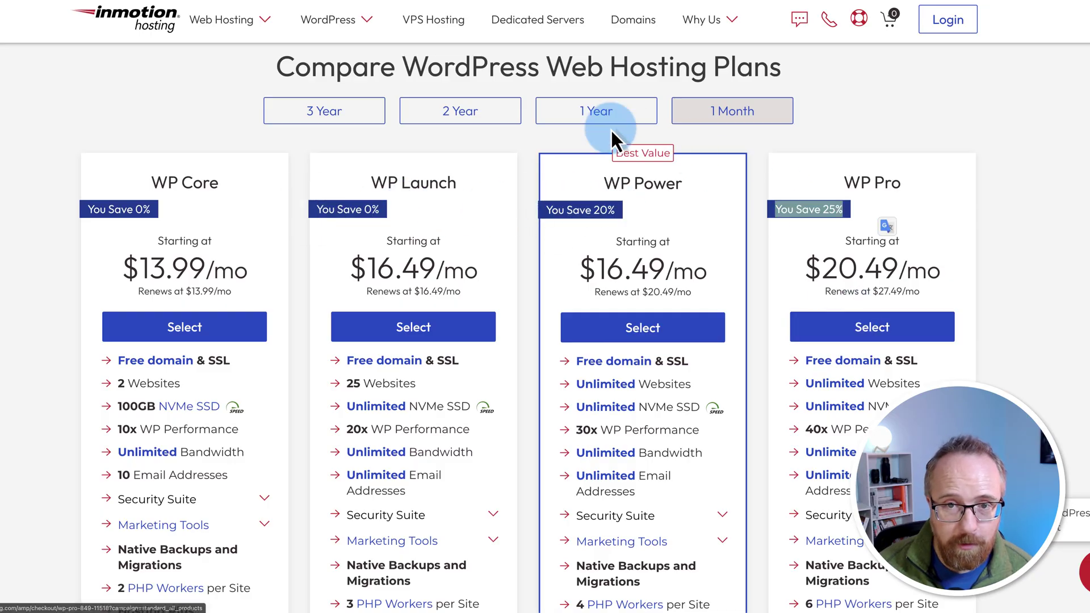
click(576, 114)
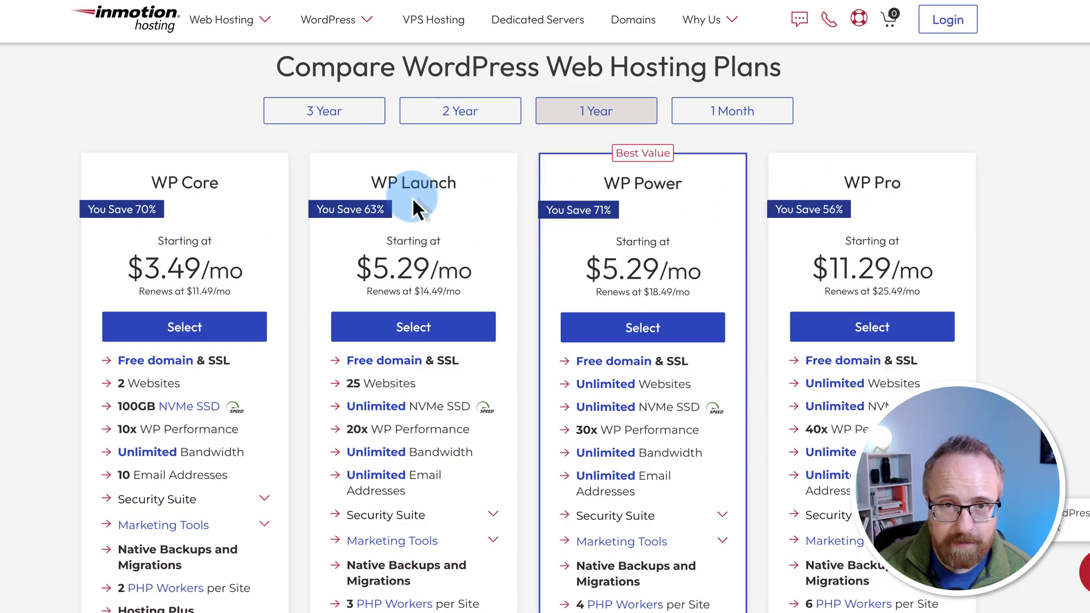
click(402, 115)
click(578, 116)
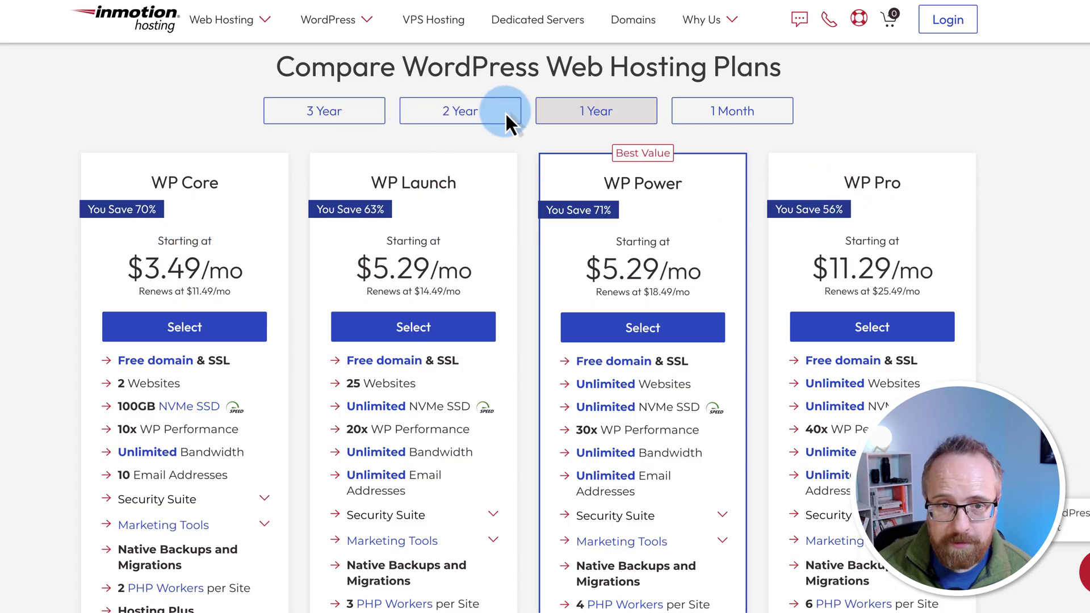
click(440, 120)
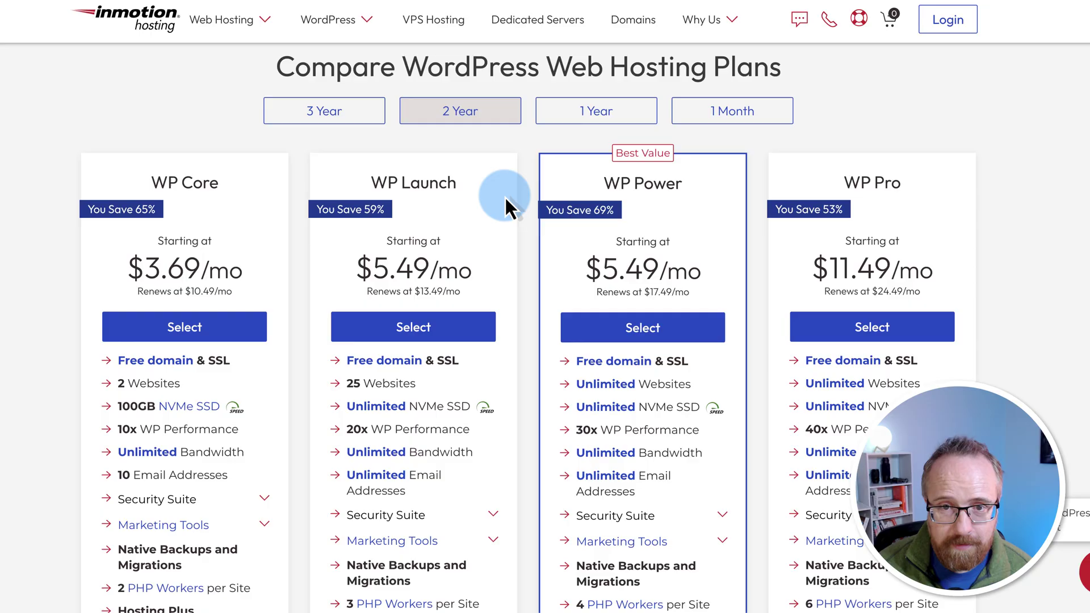
click(573, 112)
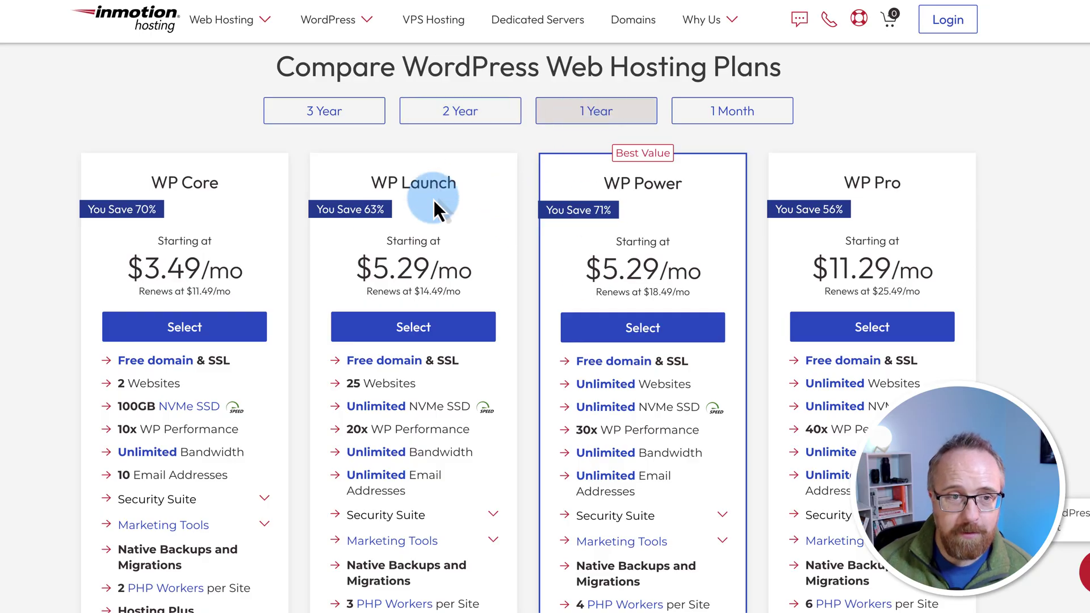
scroll(327, 288, down, 1)
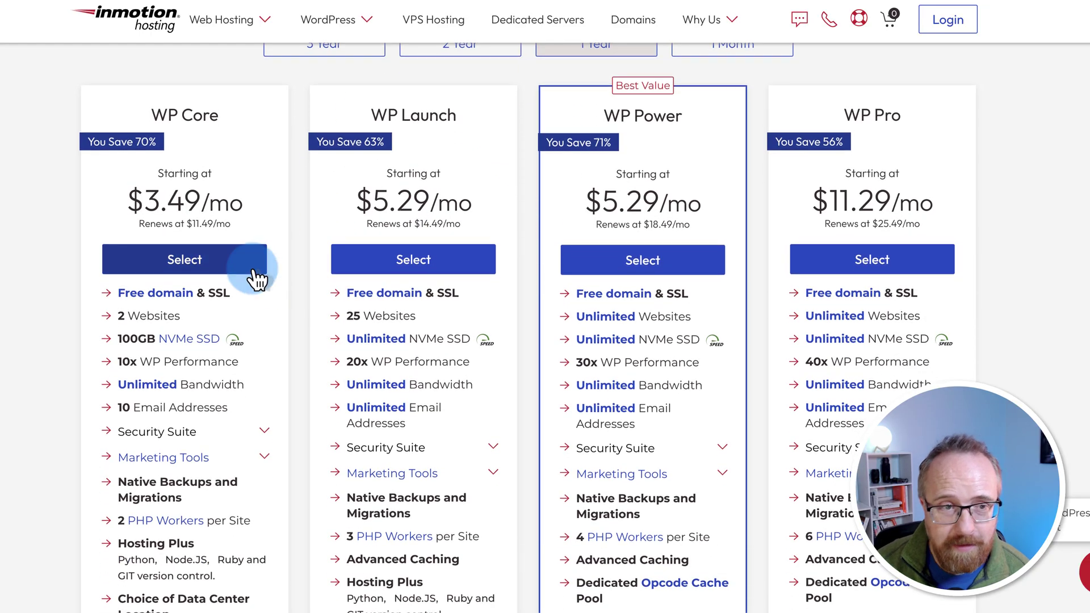
scroll(257, 278, down, 1)
scroll(96, 284, down, 1)
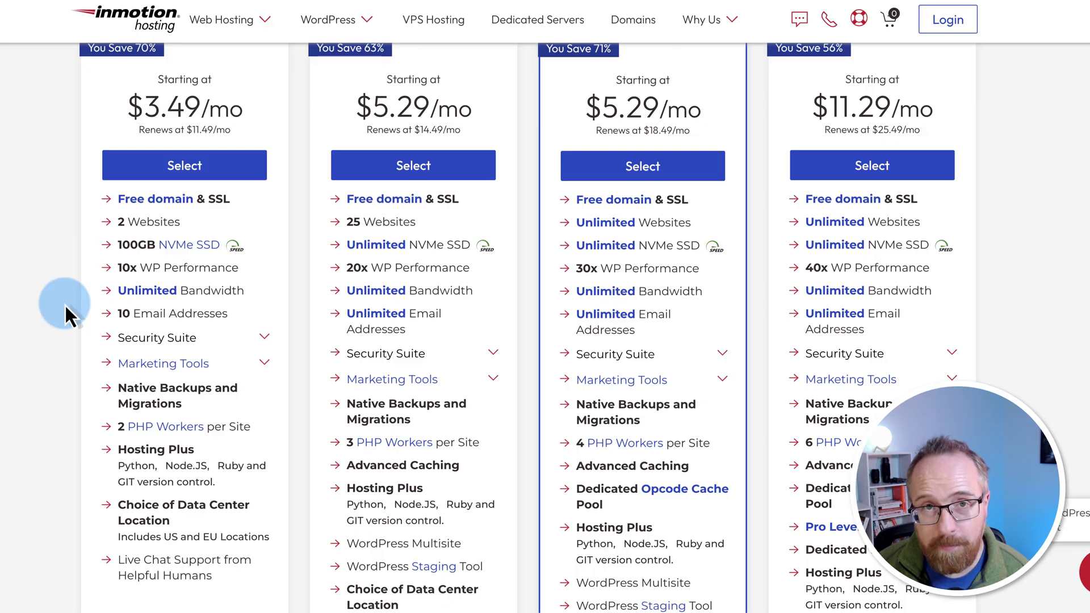
scroll(66, 308, down, 1)
drag(100, 276, 256, 281)
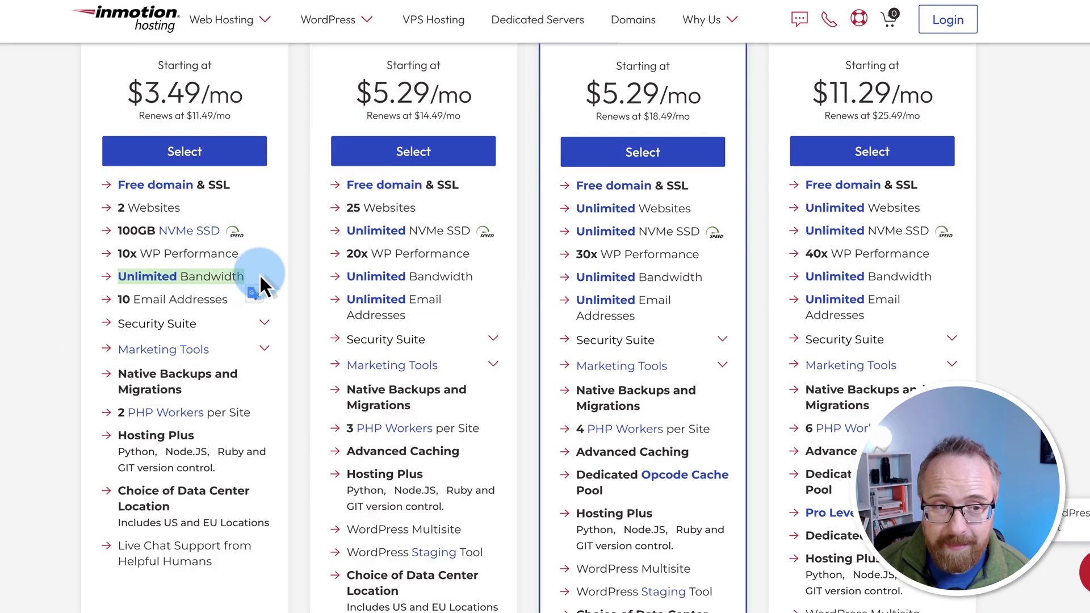
mouse_move(132, 283)
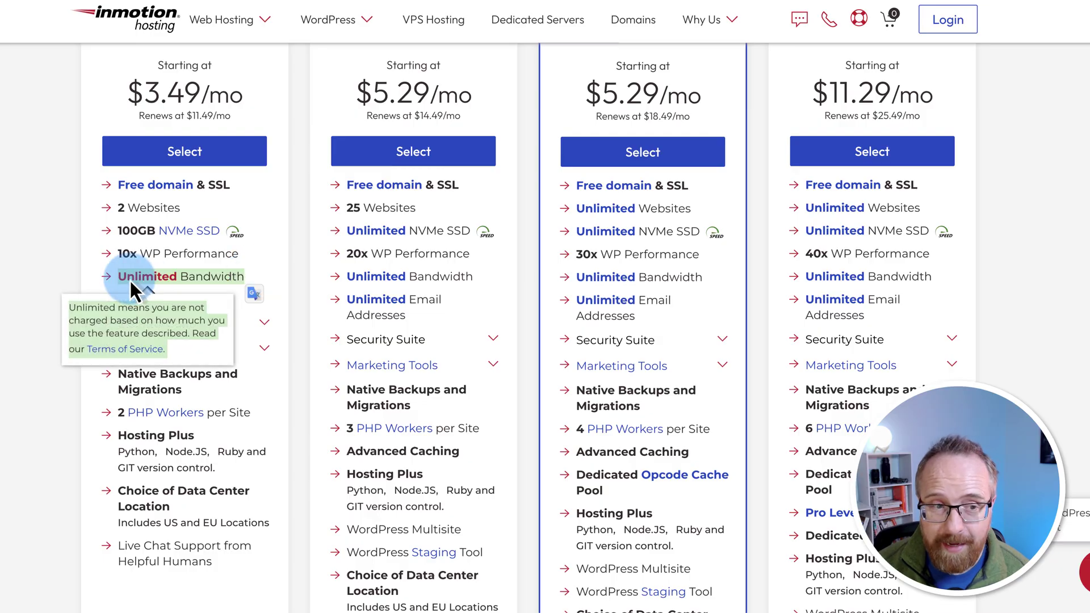
click(99, 284)
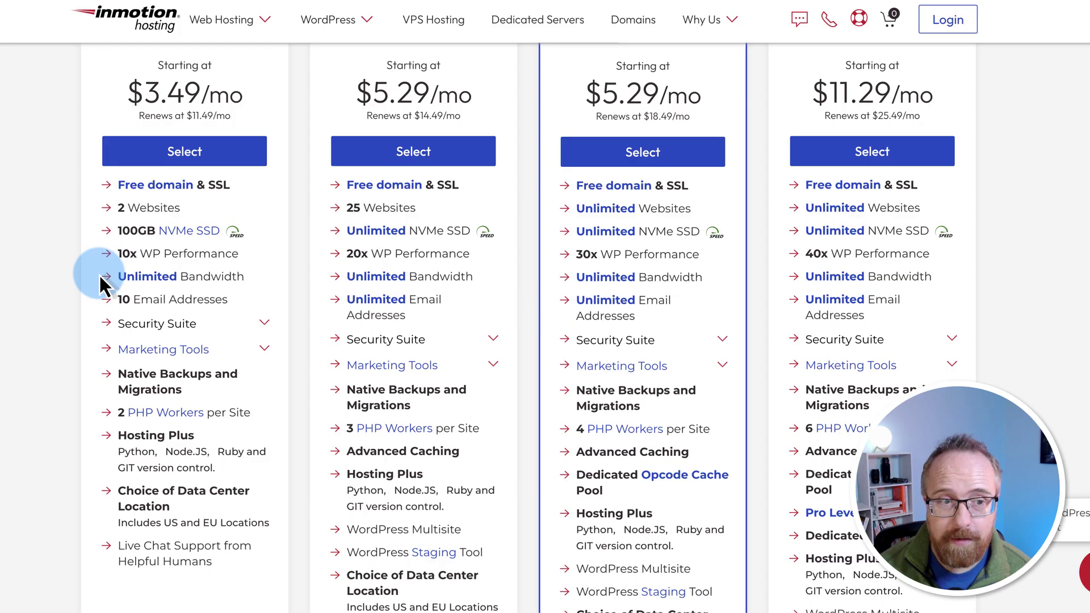
drag(94, 205, 220, 212)
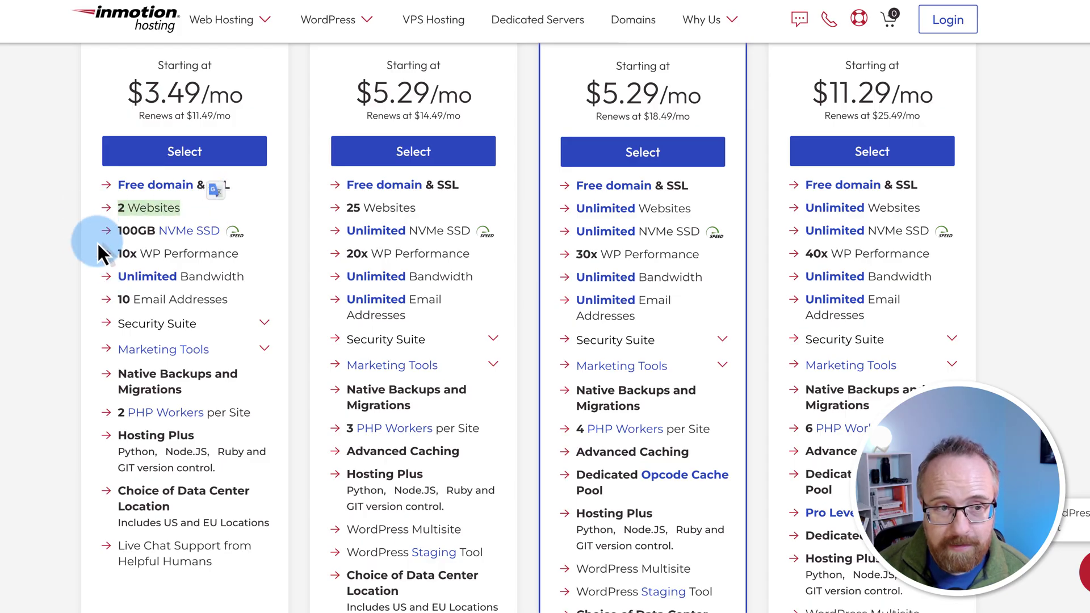
drag(95, 241, 209, 231)
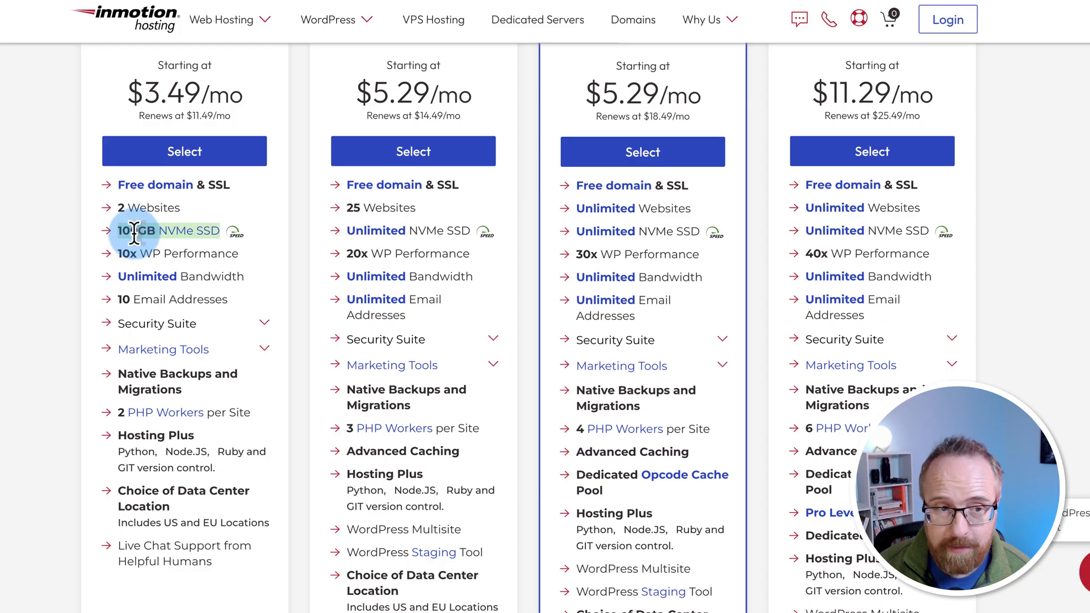
click(108, 277)
drag(267, 277, 270, 281)
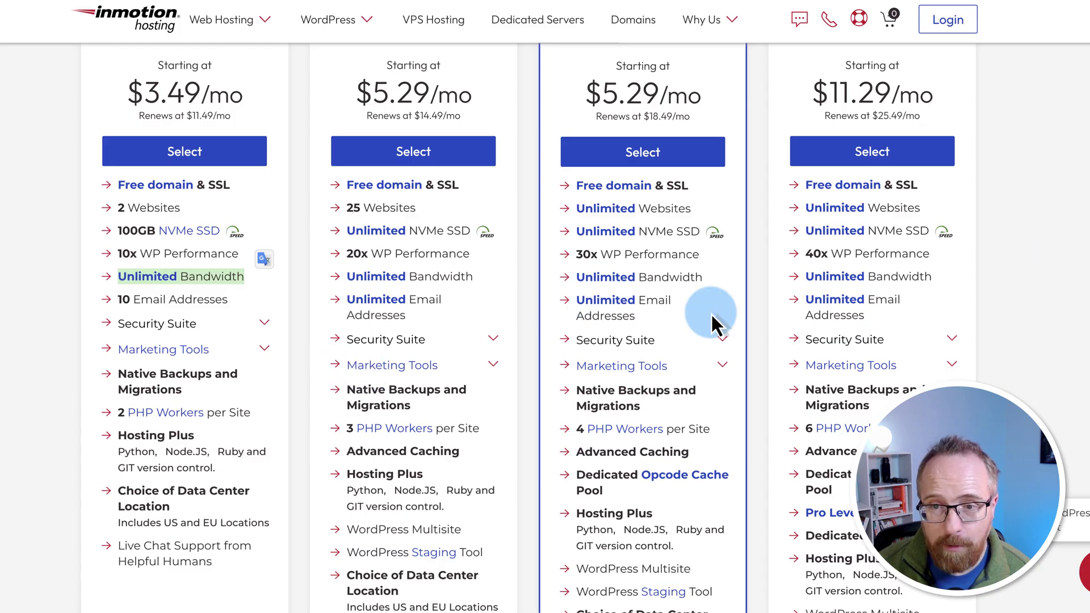
drag(805, 256, 935, 260)
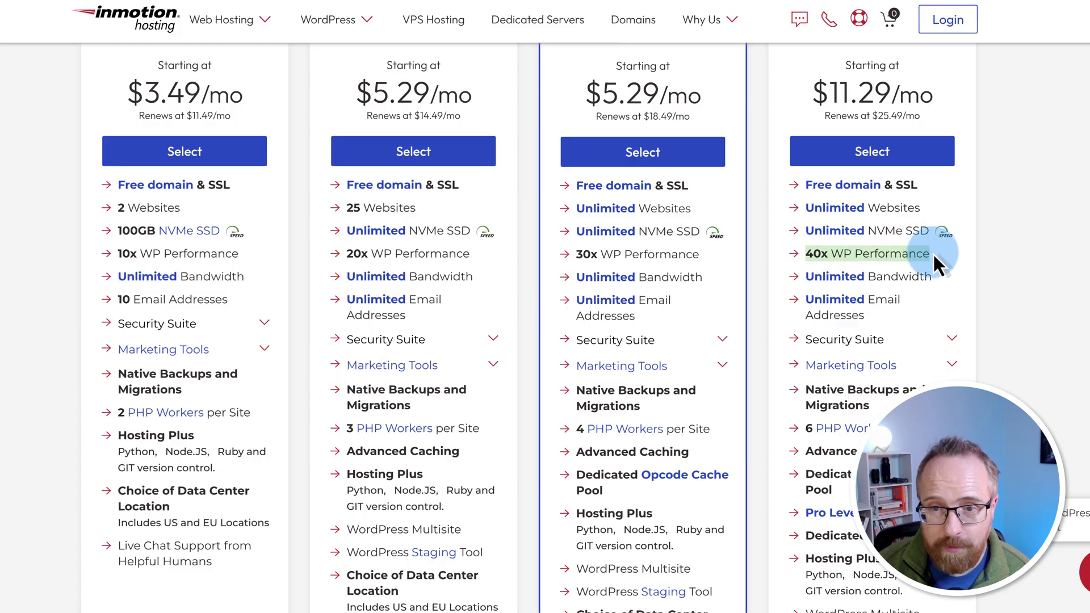
scroll(531, 591, down, 3)
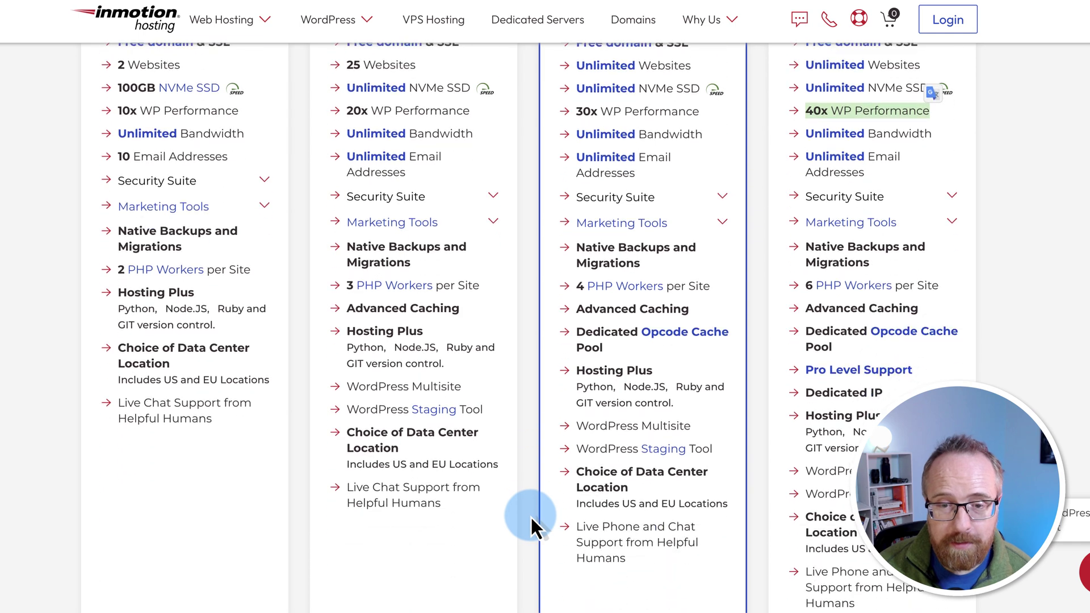
scroll(566, 451, down, 1)
drag(348, 352, 463, 353)
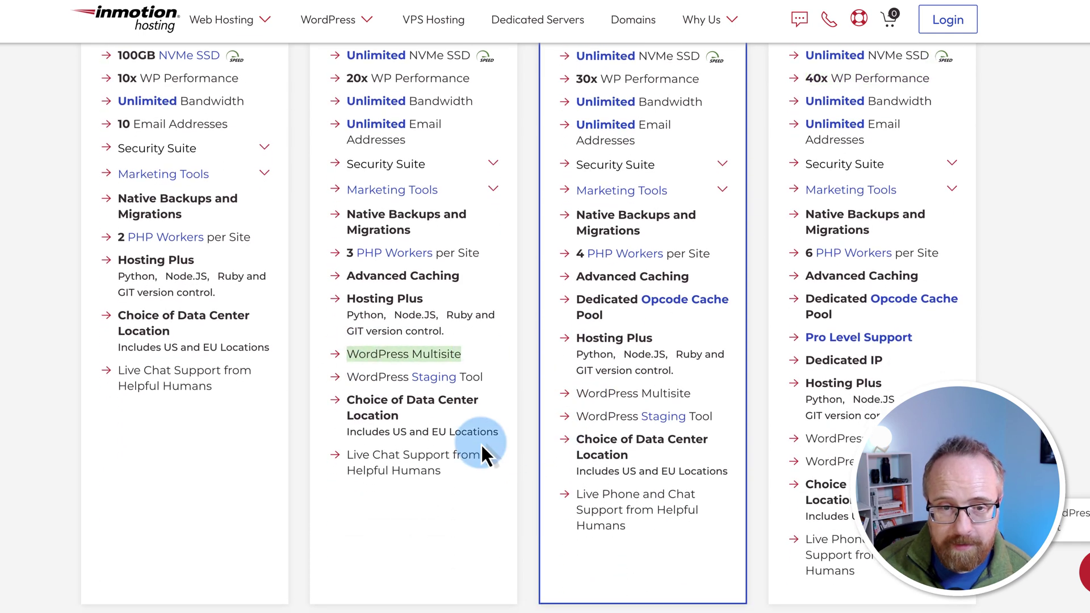
drag(347, 377, 506, 377)
click(516, 378)
scroll(530, 462, down, 1)
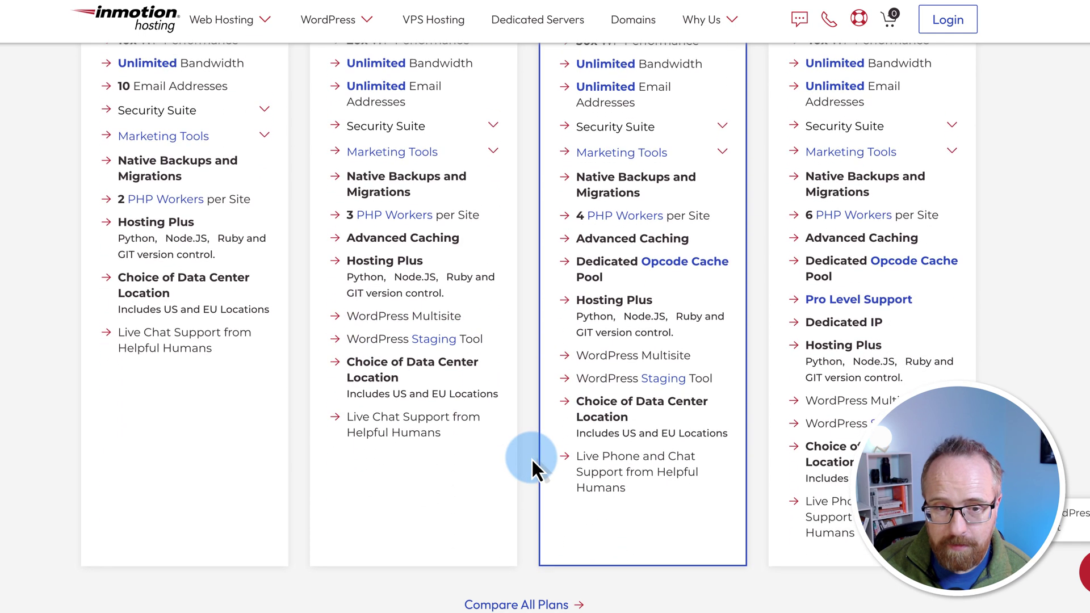
drag(356, 407, 477, 433)
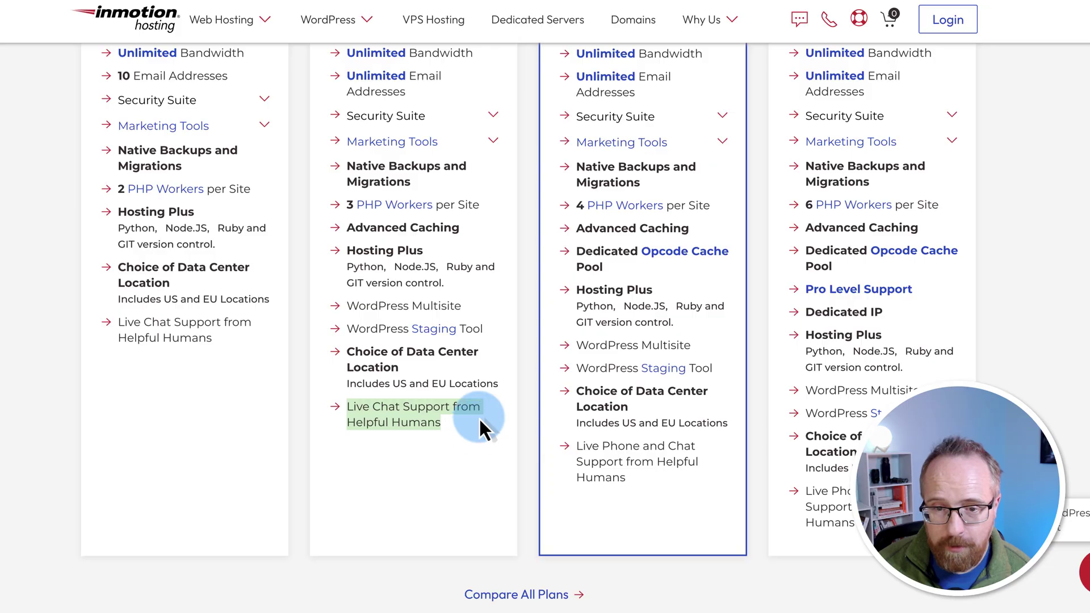
click(577, 462)
drag(569, 446, 699, 488)
Step: Expand WP Core's Security Suite feature details and review the plan's features
scroll(671, 454, up, 5)
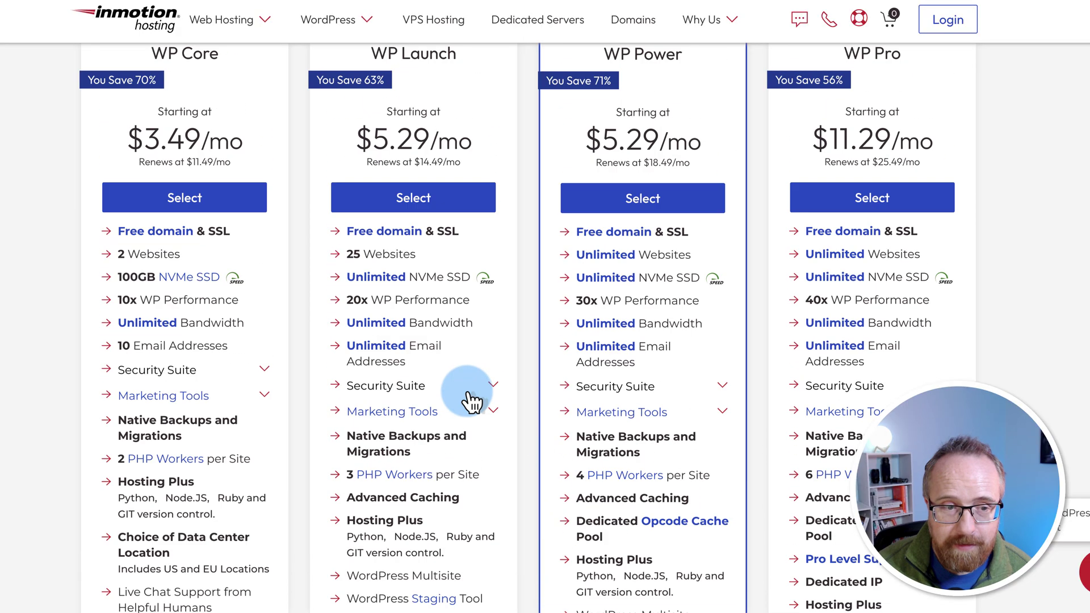
scroll(286, 343, down, 1)
click(263, 319)
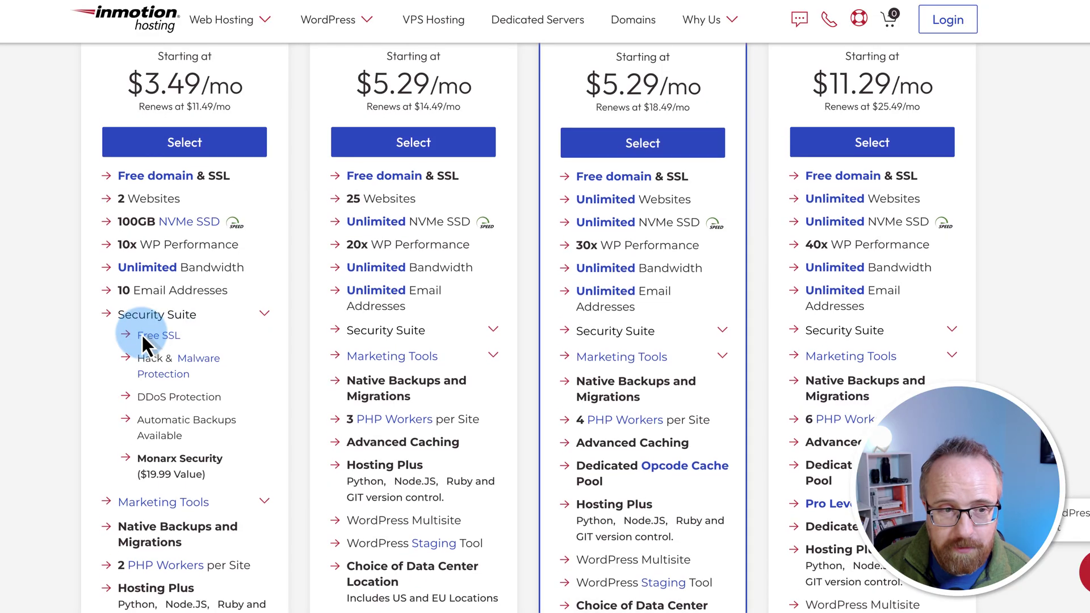
scroll(142, 334, down, 1)
scroll(97, 309, up, 5)
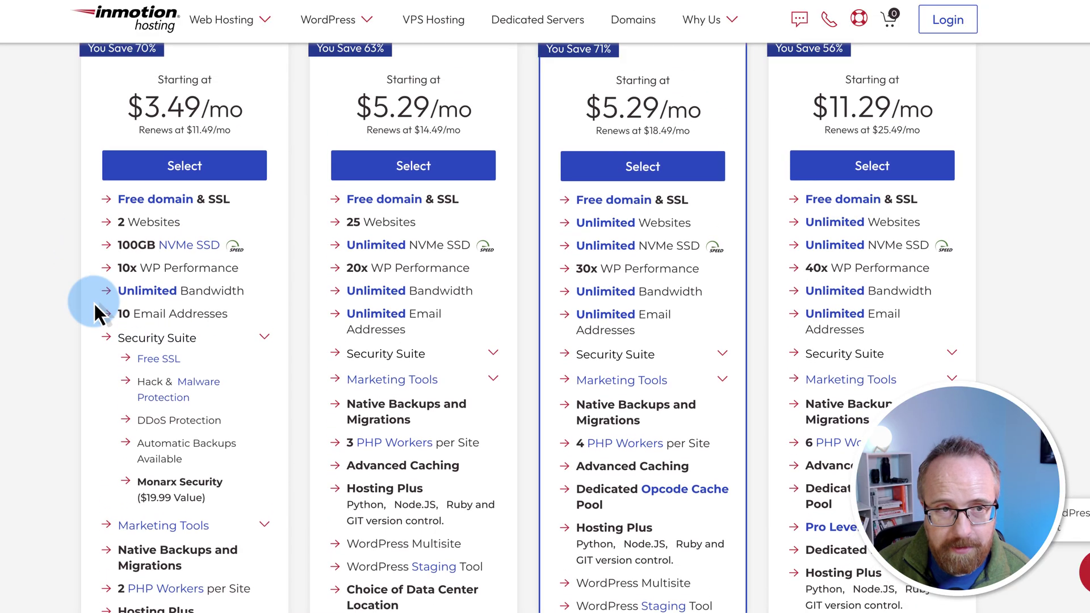
drag(145, 346, 243, 347)
scroll(383, 244, down, 1)
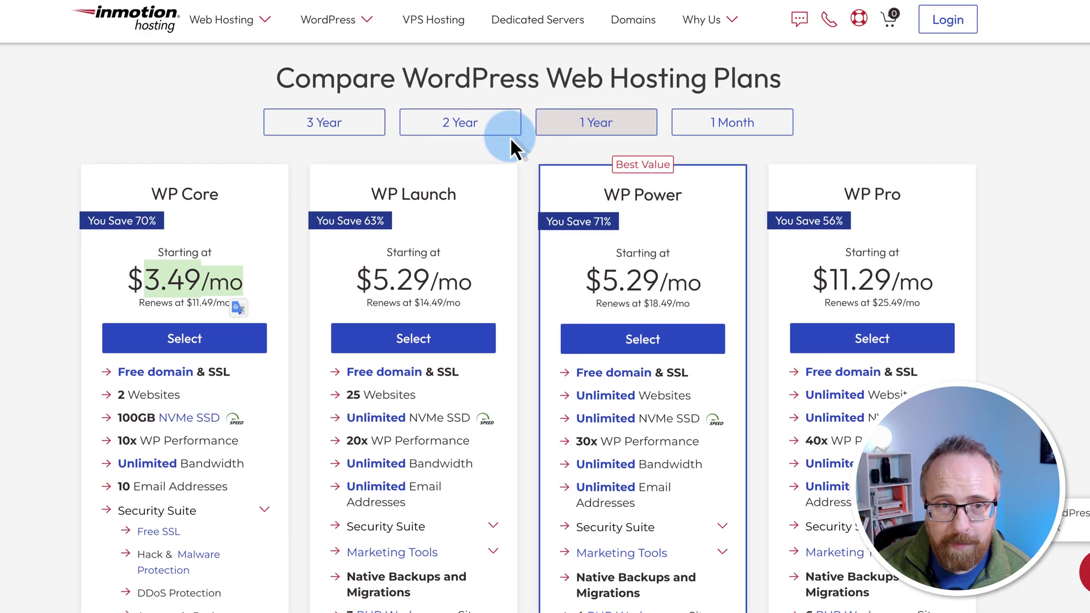
scroll(268, 315, down, 1)
drag(240, 292, 178, 294)
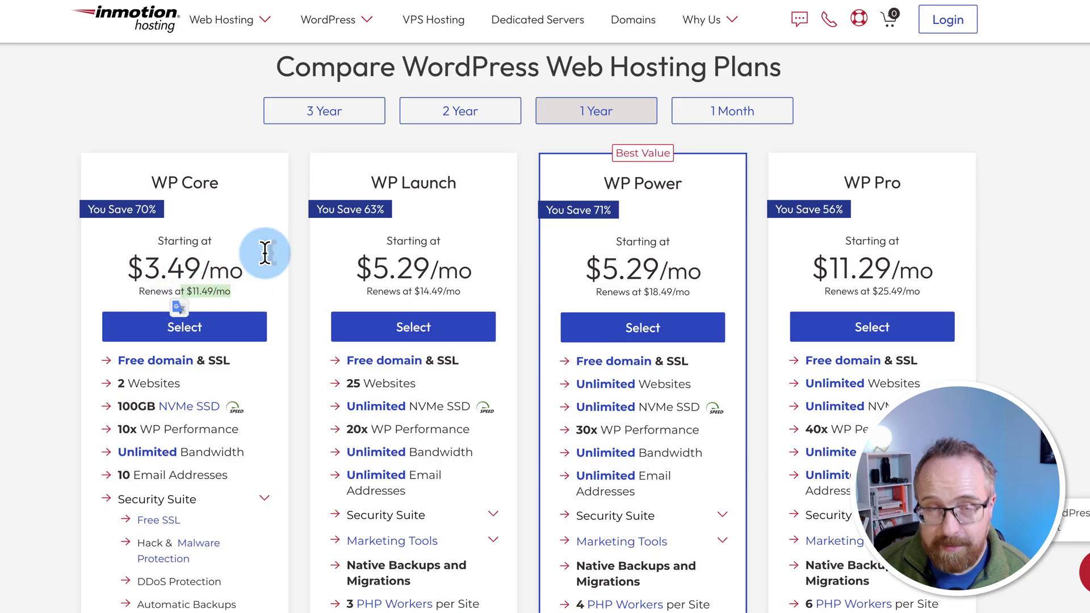
Step: Switch pricing to the 3-year term, with WP Core renewing at $10.49/mo
click(364, 276)
click(357, 117)
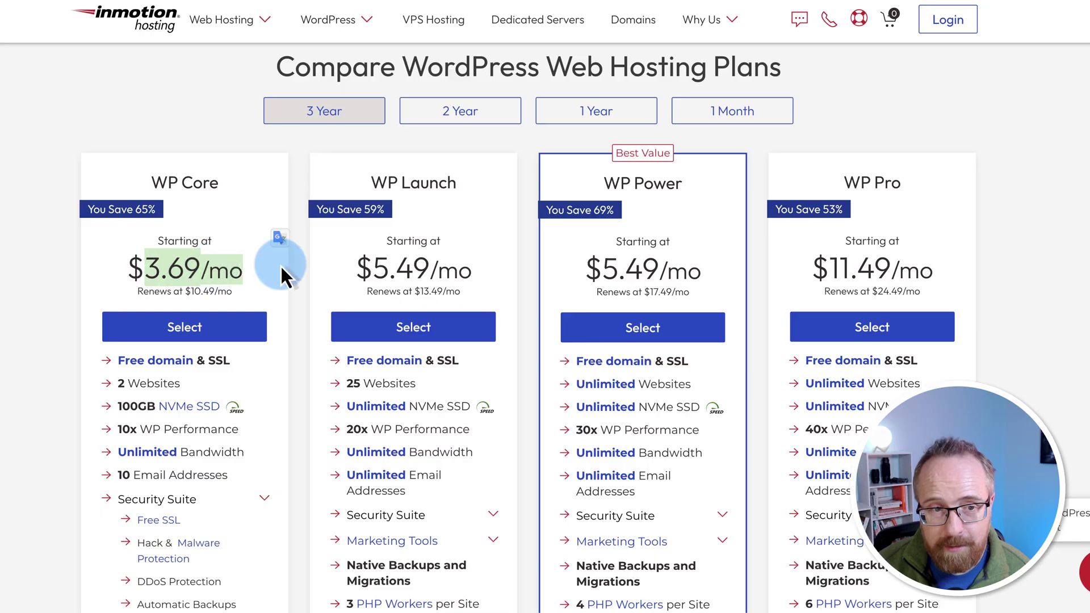
drag(240, 292, 191, 294)
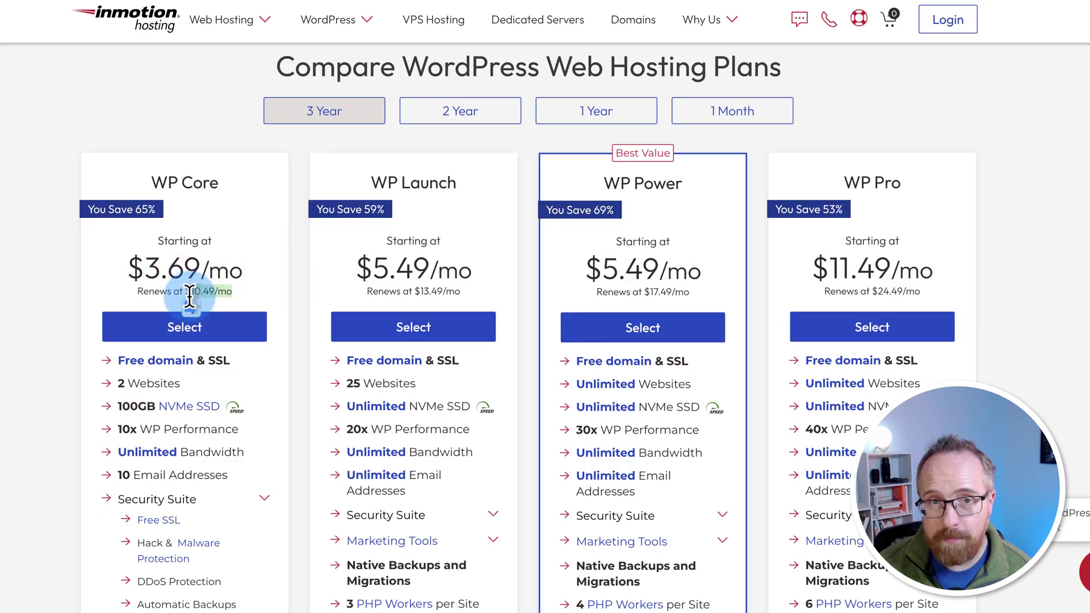
drag(190, 296, 186, 294)
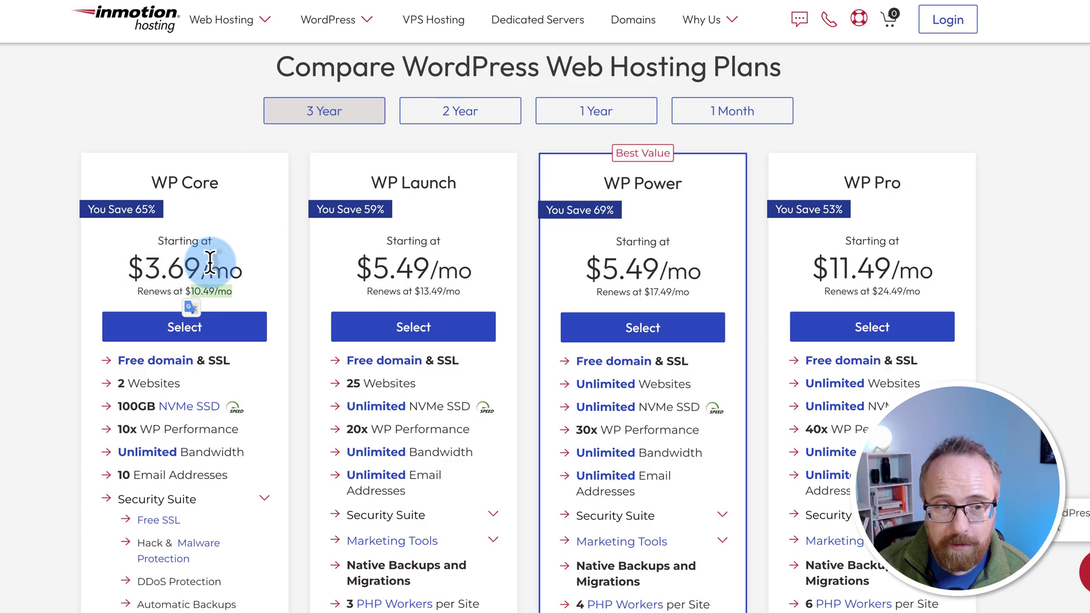
Step: Review WP Core's Automatic Backups and Monarx Security features, then return to the plan's top
scroll(85, 307, down, 4)
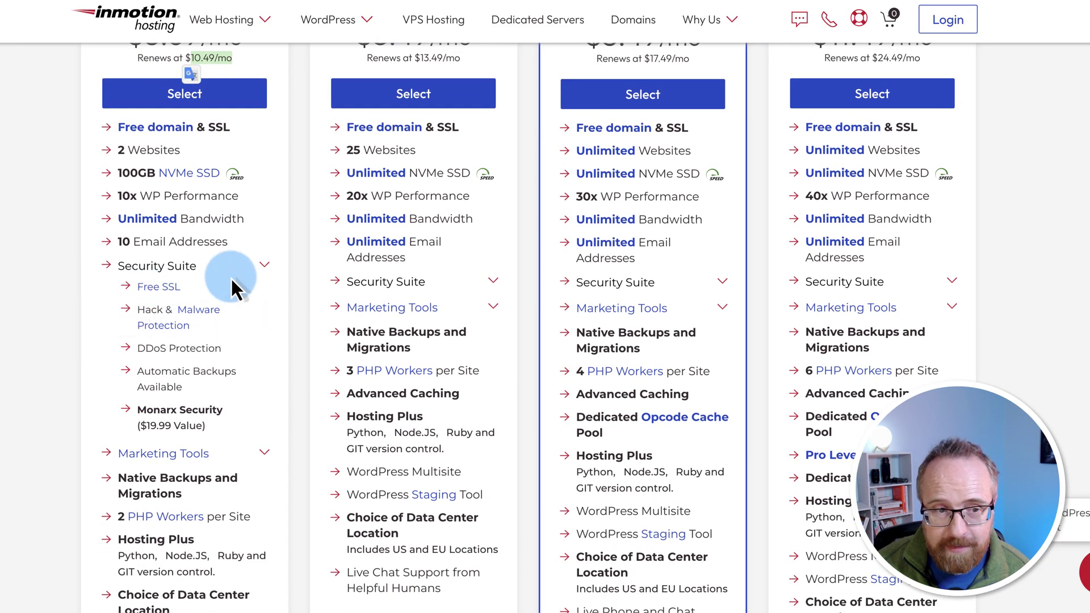
triple_click(210, 371)
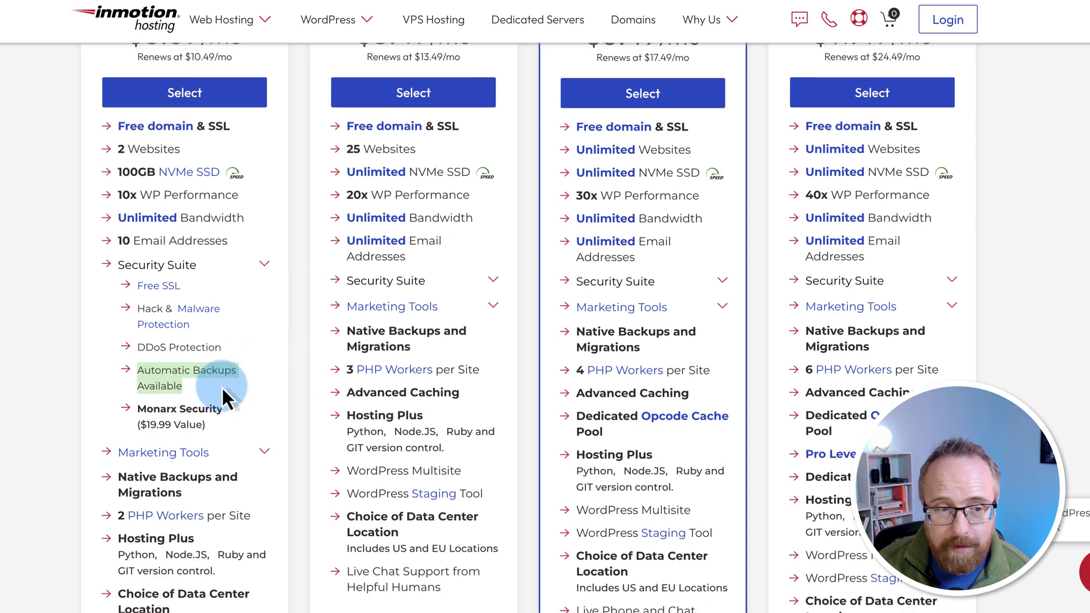
scroll(130, 397, down, 1)
drag(138, 381, 223, 380)
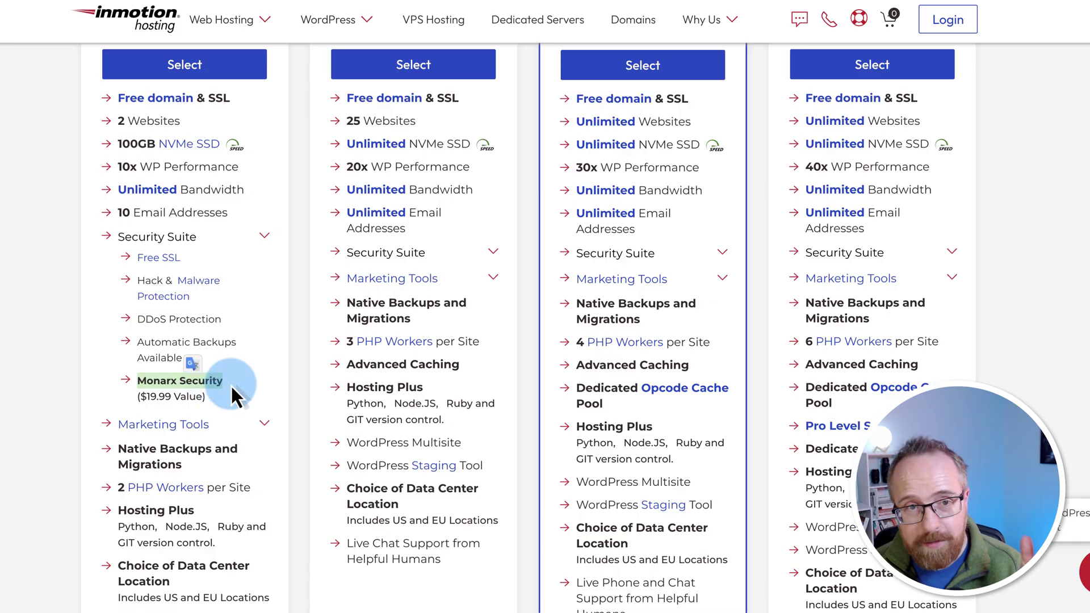
scroll(230, 386, up, 4)
scroll(232, 383, up, 2)
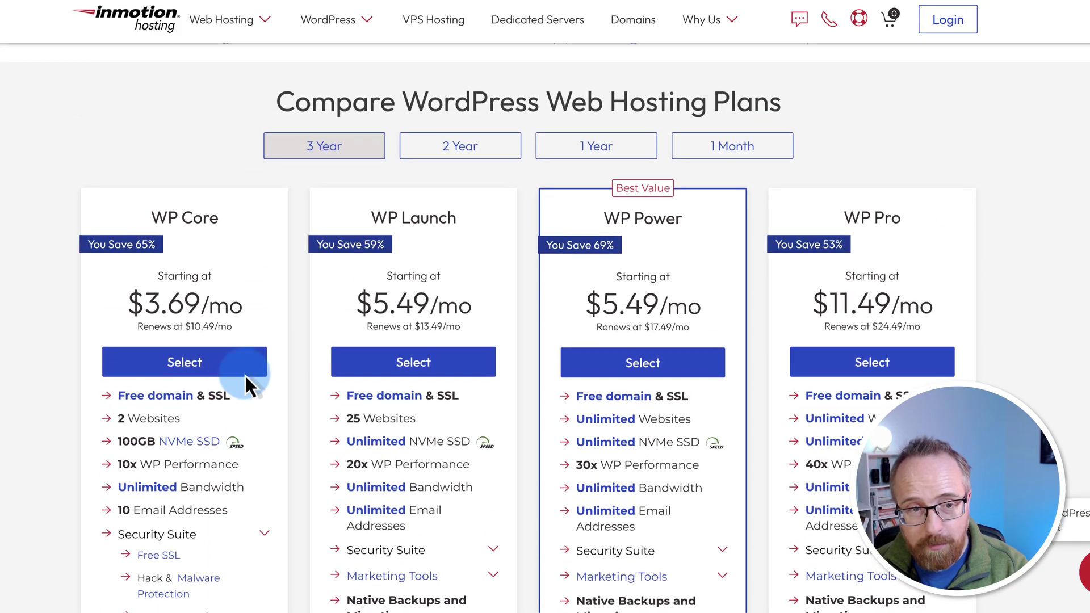
Step: Select WP Core, opt to use an existing domain, and defer choosing it until later
click(222, 374)
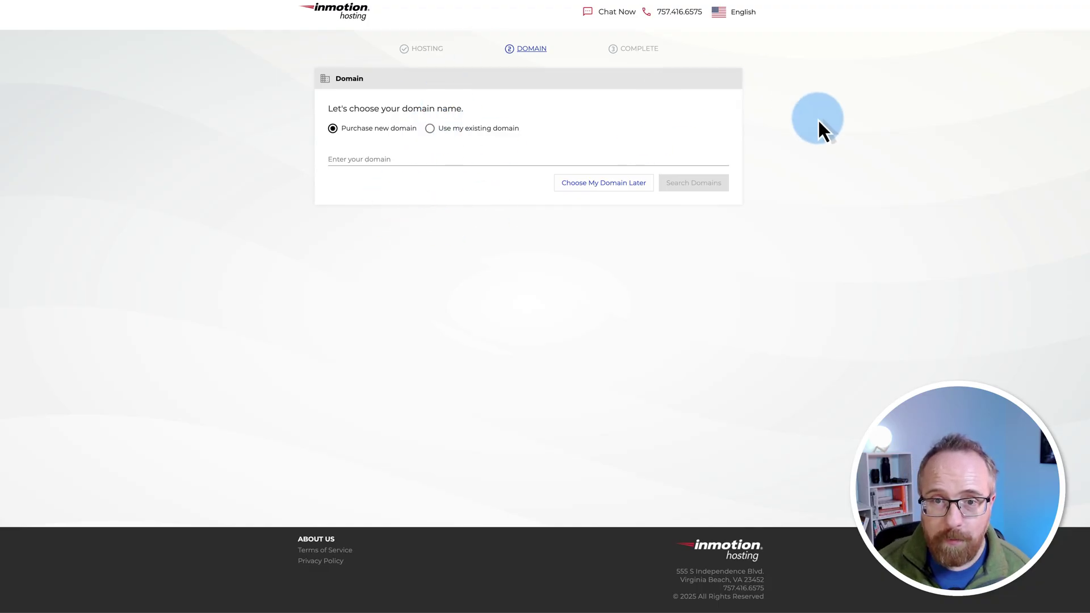
click(430, 128)
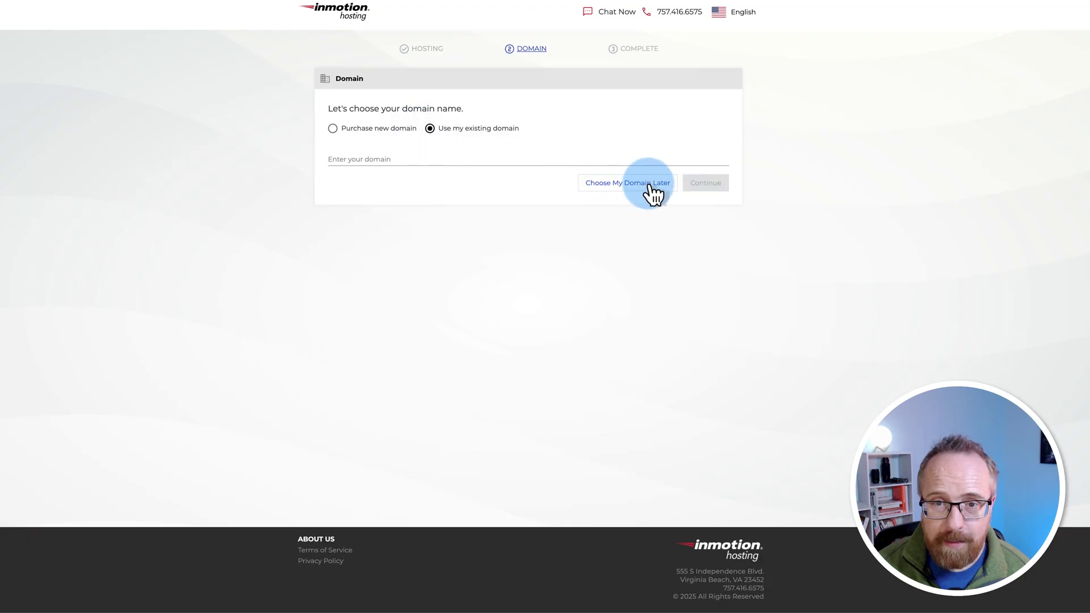
click(650, 185)
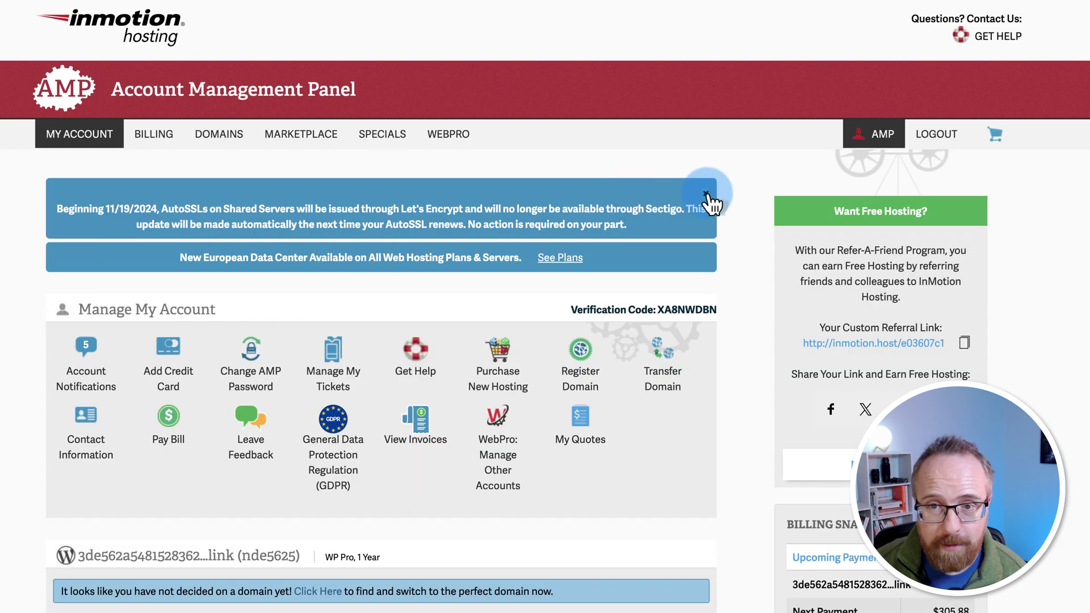
click(707, 198)
scroll(745, 261, down, 1)
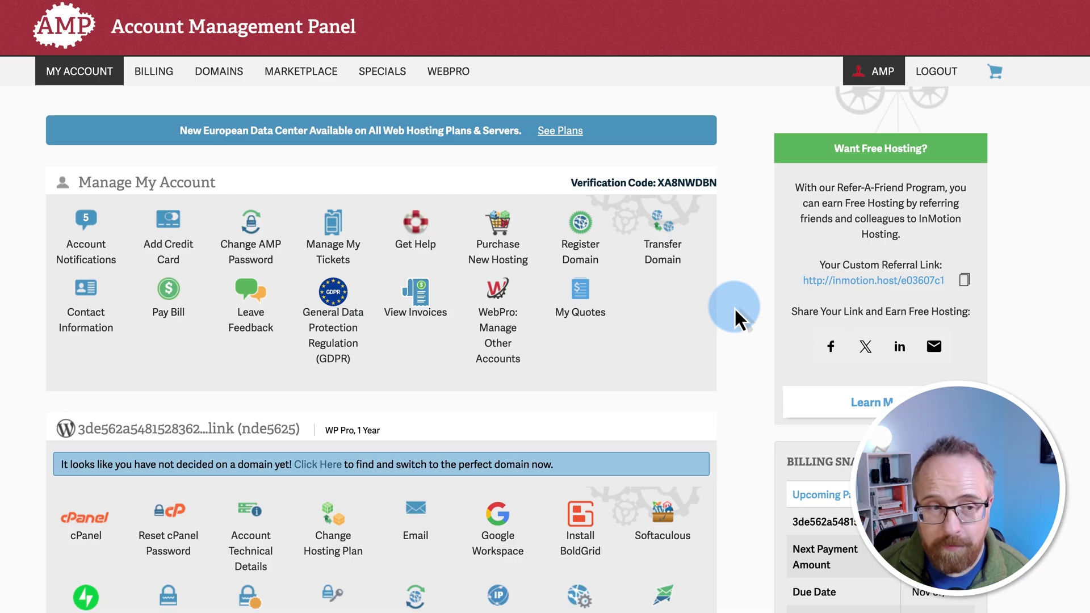
scroll(734, 308, down, 1)
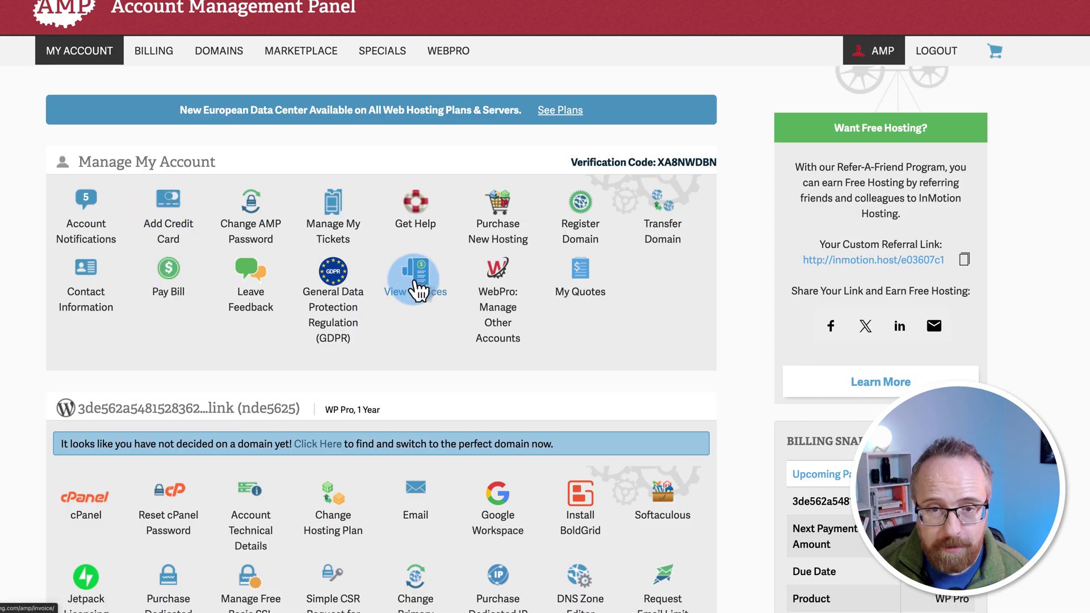
scroll(778, 360, down, 3)
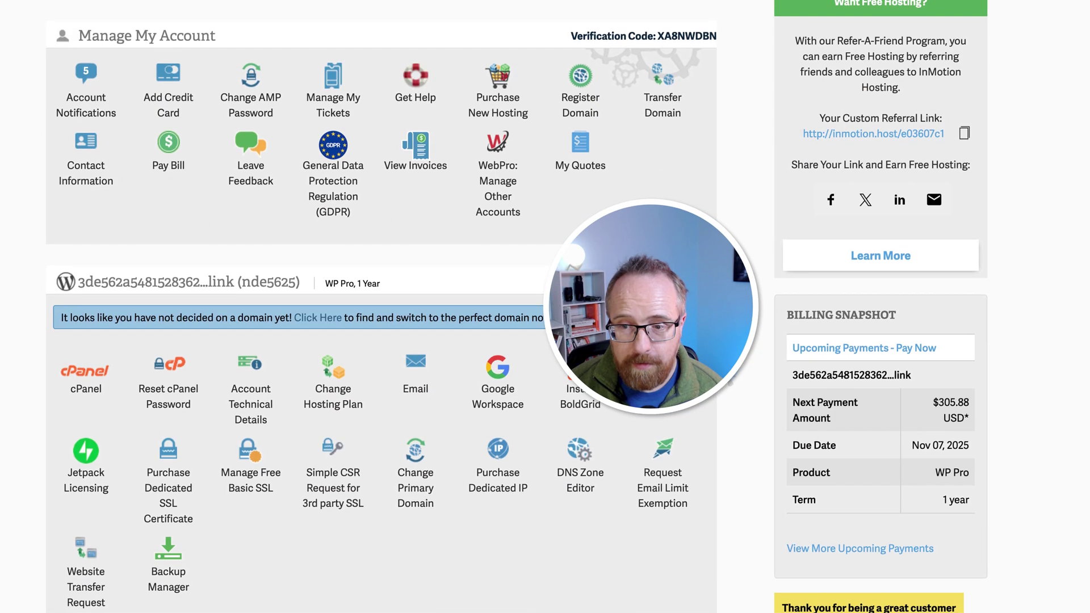
drag(973, 499, 807, 374)
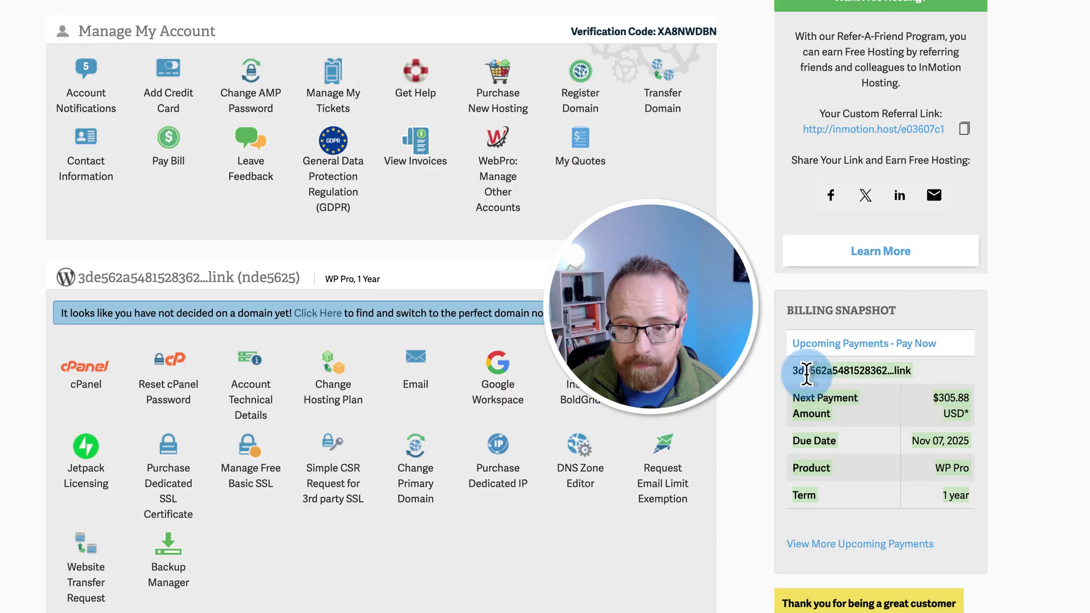
drag(799, 494, 946, 497)
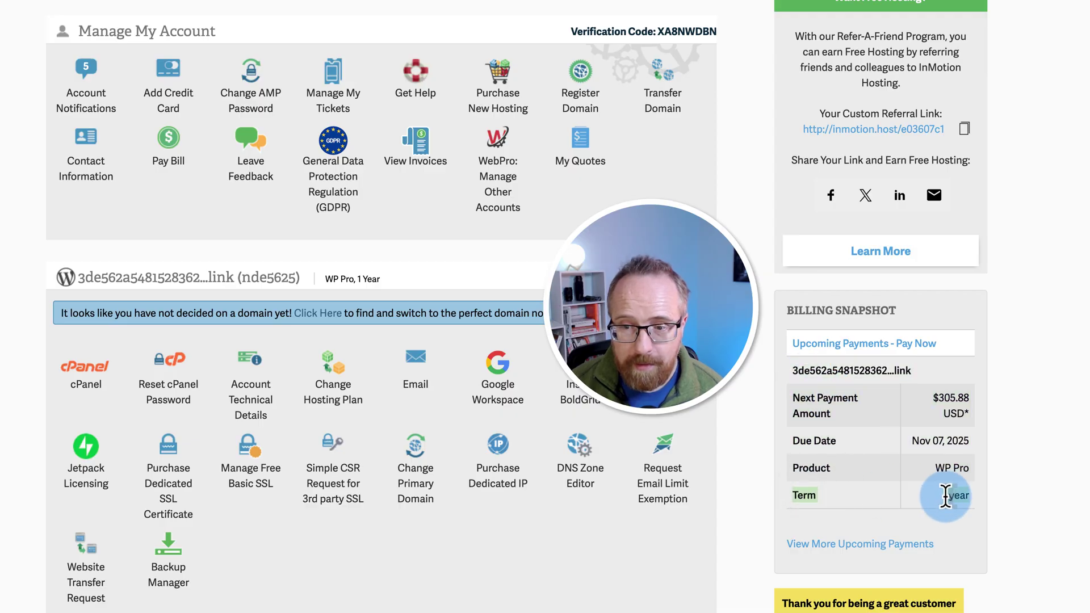
click(961, 486)
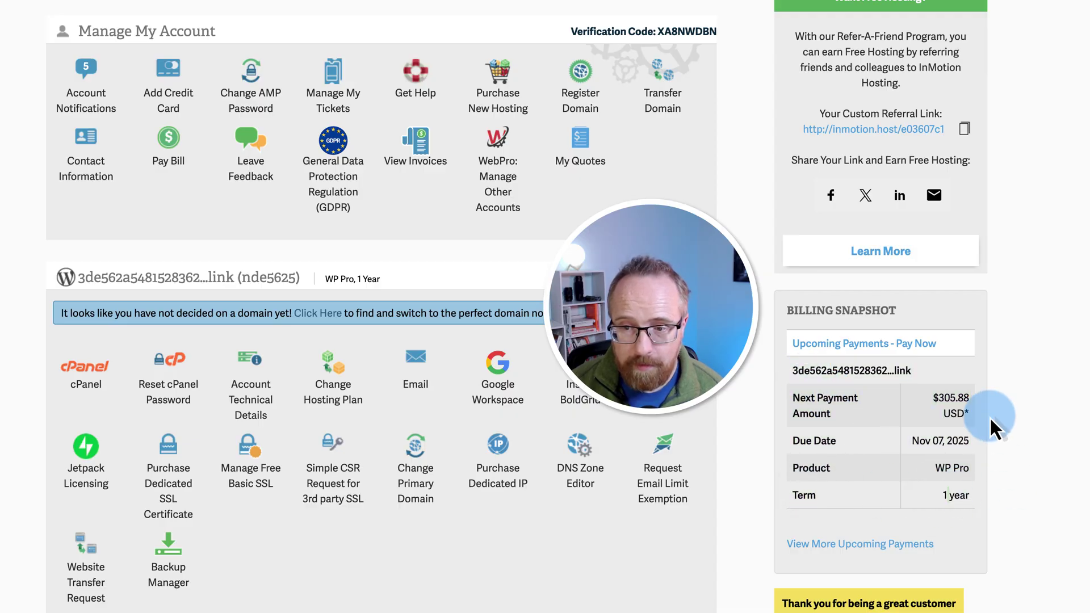
double_click(947, 398)
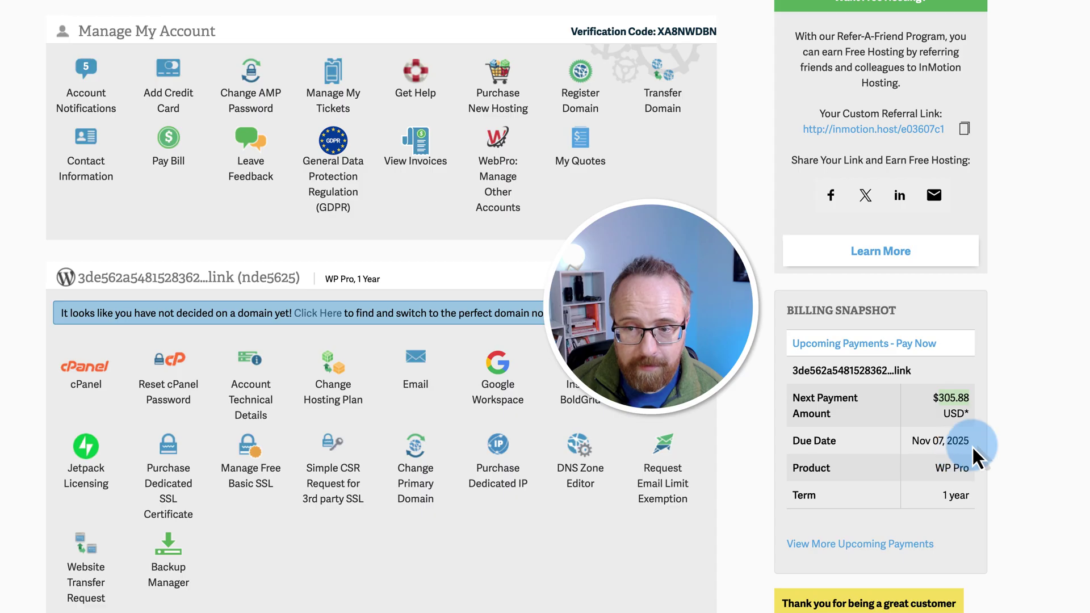
drag(972, 445, 908, 441)
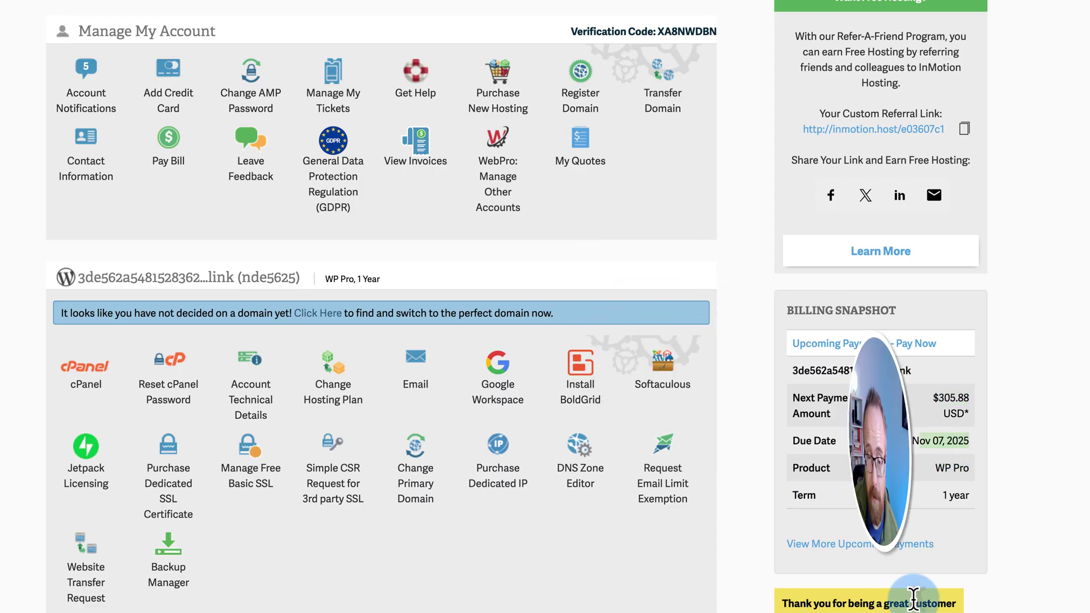
scroll(742, 487, up, 5)
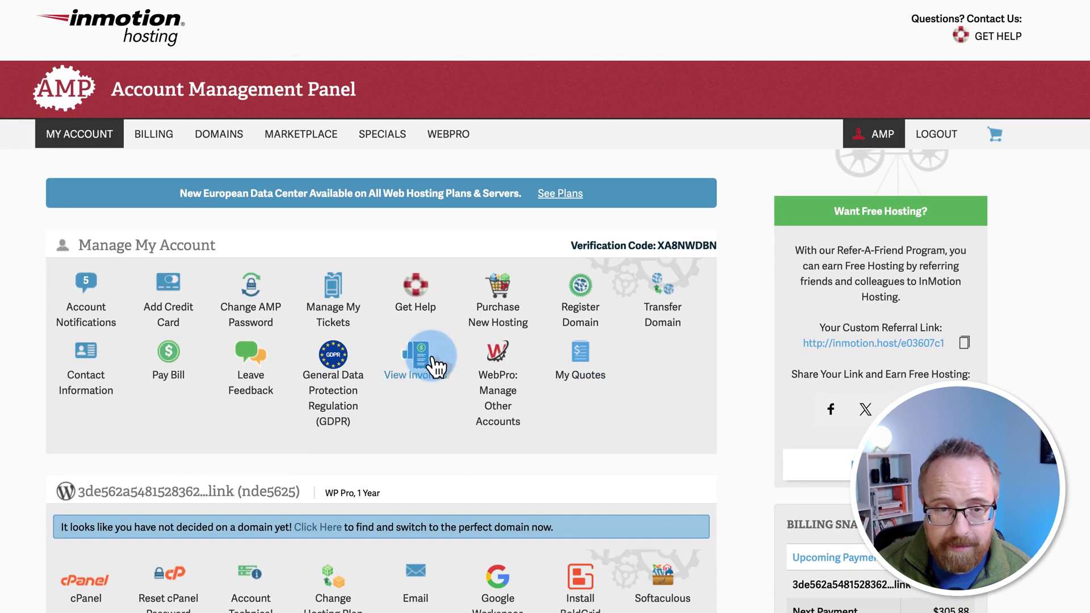
scroll(26, 474, down, 1)
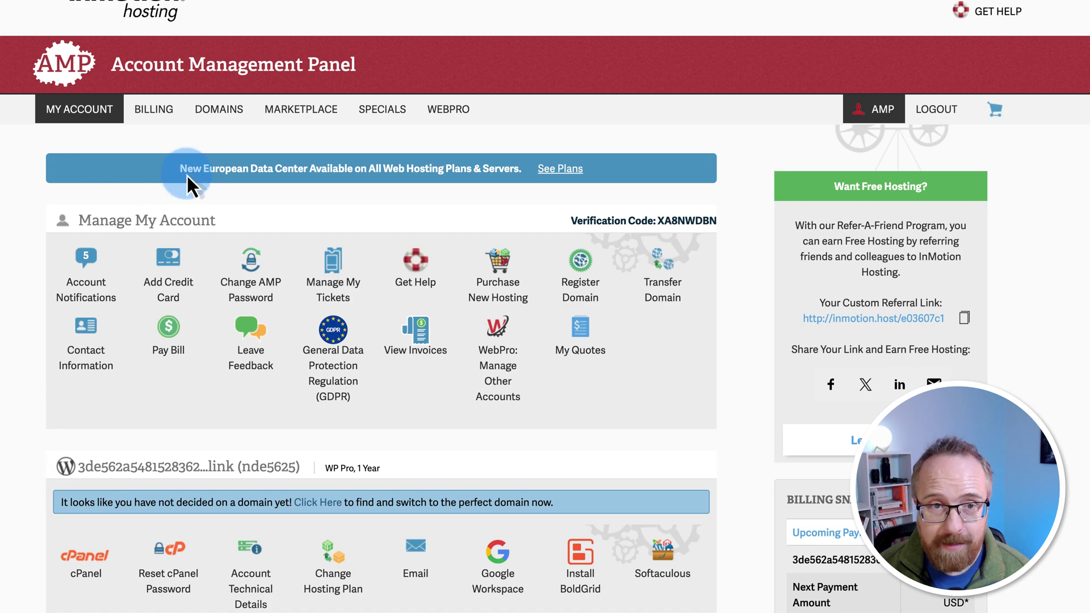
scroll(186, 173, up, 1)
mouse_move(207, 142)
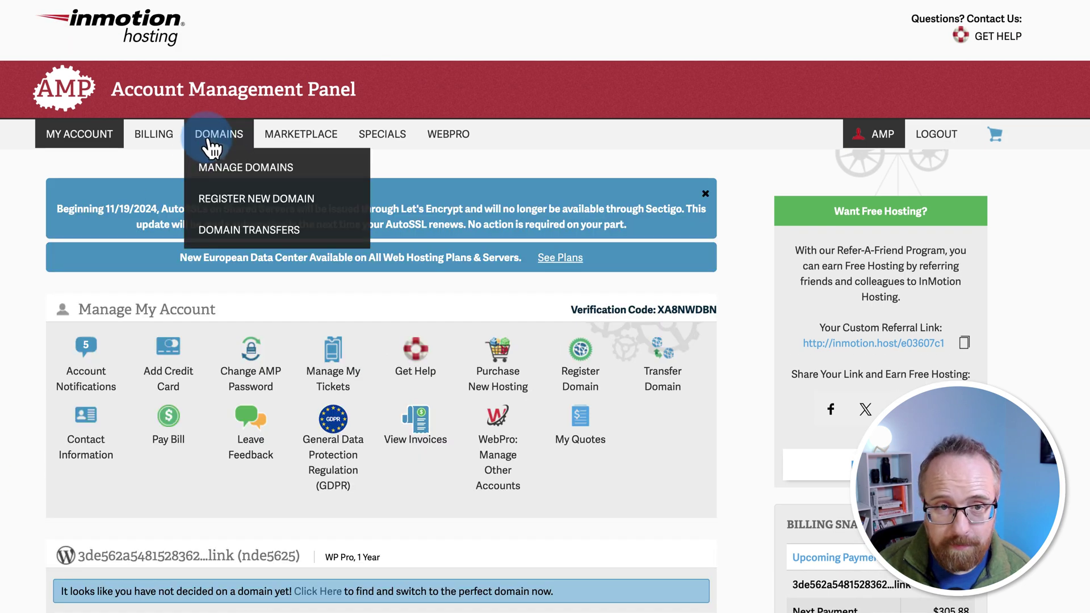
Step: Open the AMP Marketplace and browse its hosting plans, security add-ons and services
click(306, 144)
scroll(721, 213, down, 1)
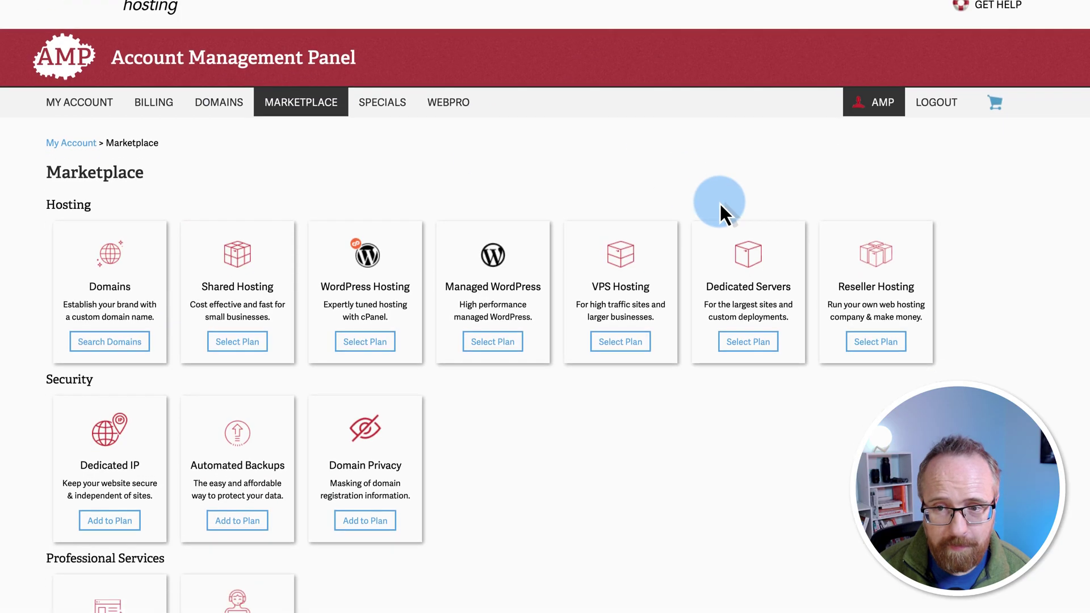
scroll(719, 202, down, 1)
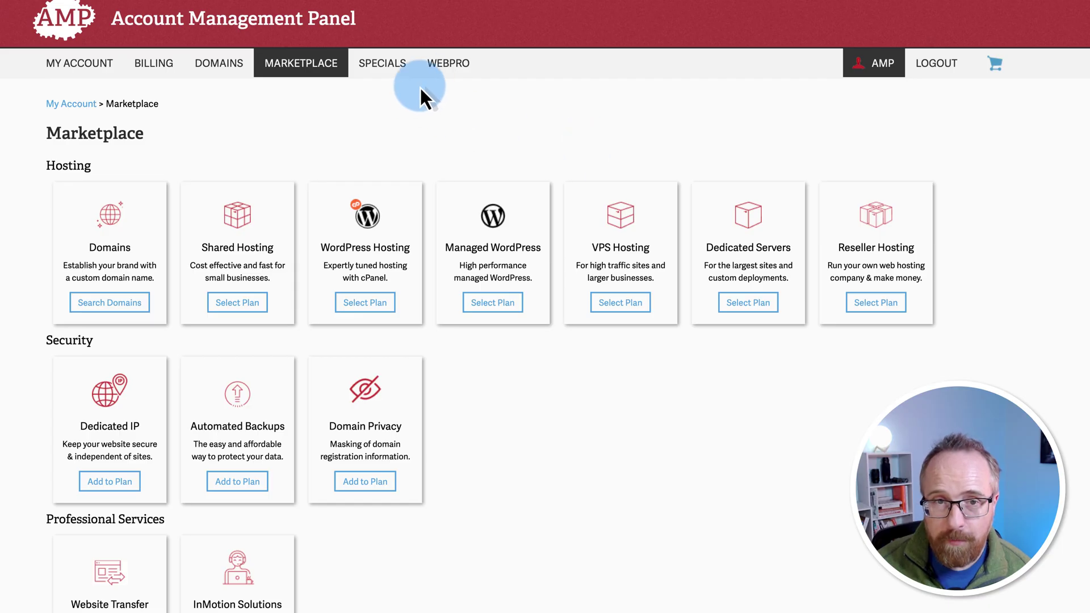
Step: Open the WebPro Dashboard from the AMP top navigation
click(445, 67)
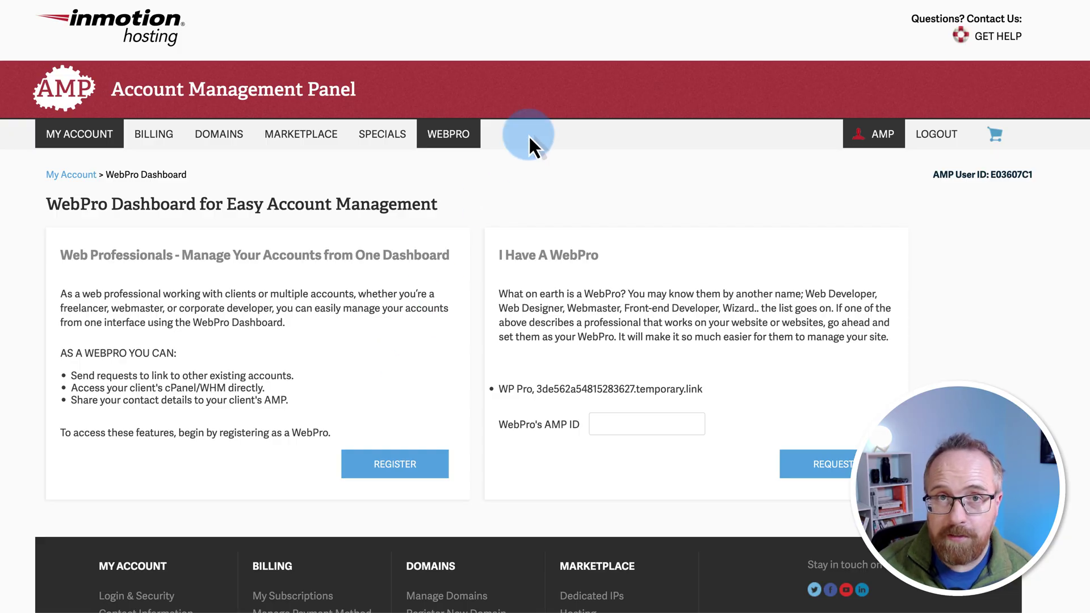
Step: Return to the My Account dashboard and scroll down to the hosting account's cPanel section
click(71, 174)
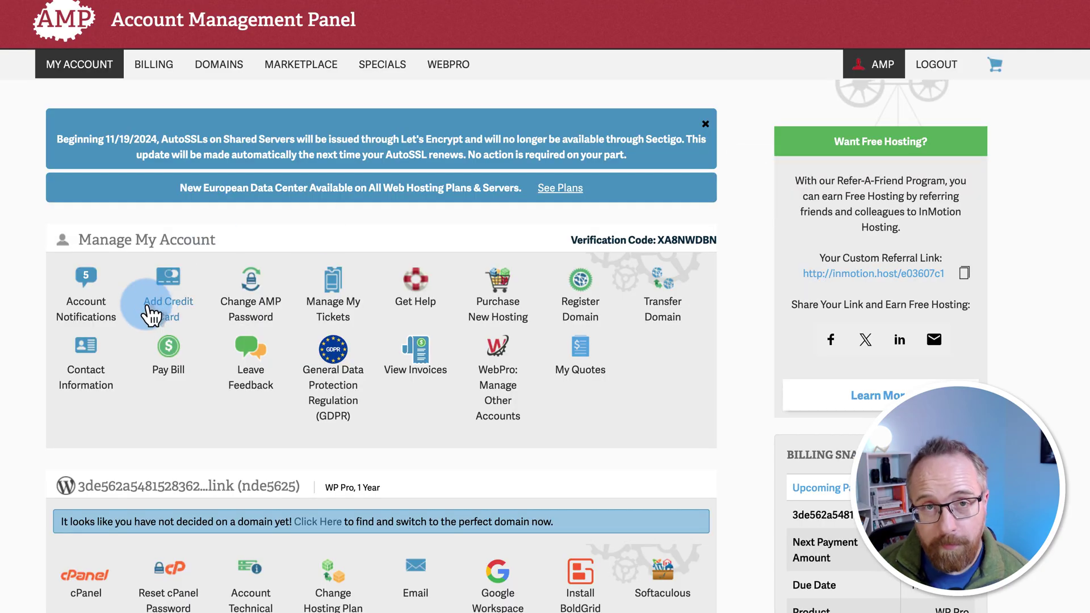
scroll(14, 332, down, 4)
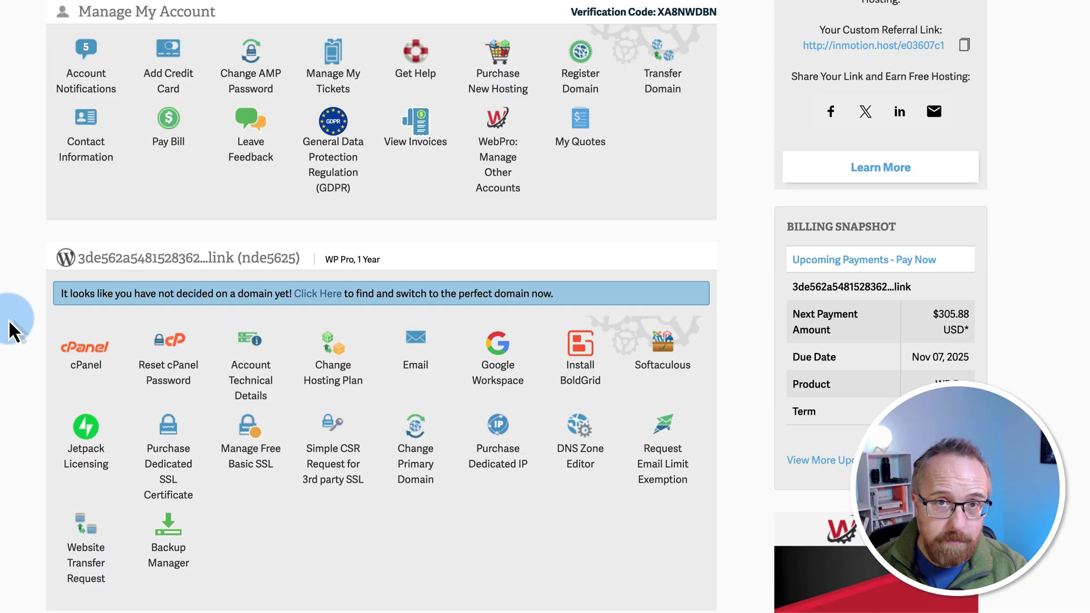
scroll(8, 318, up, 5)
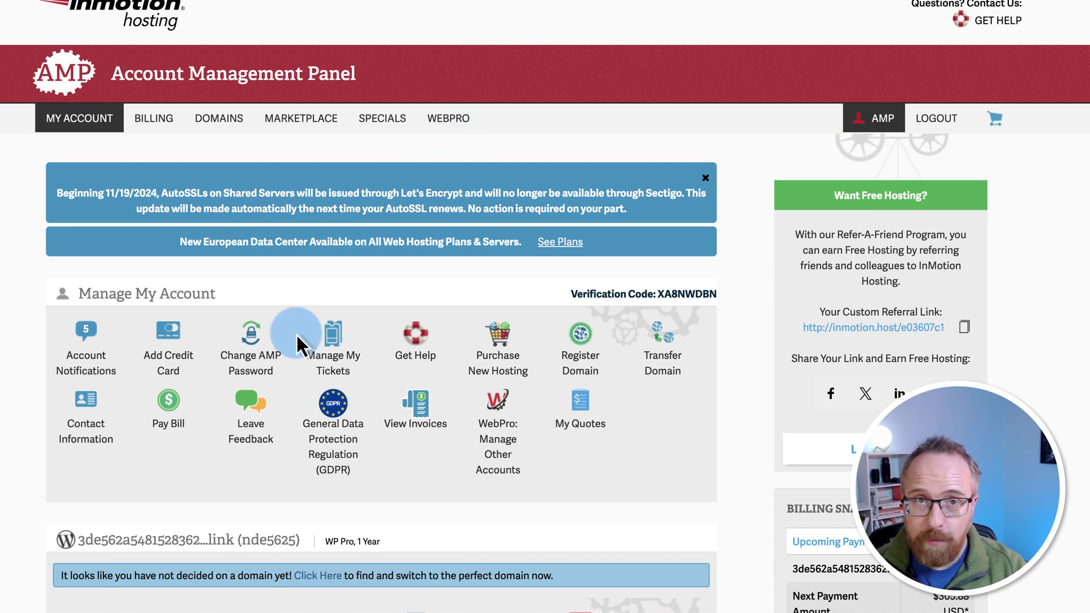
scroll(278, 363, down, 2)
scroll(279, 363, down, 4)
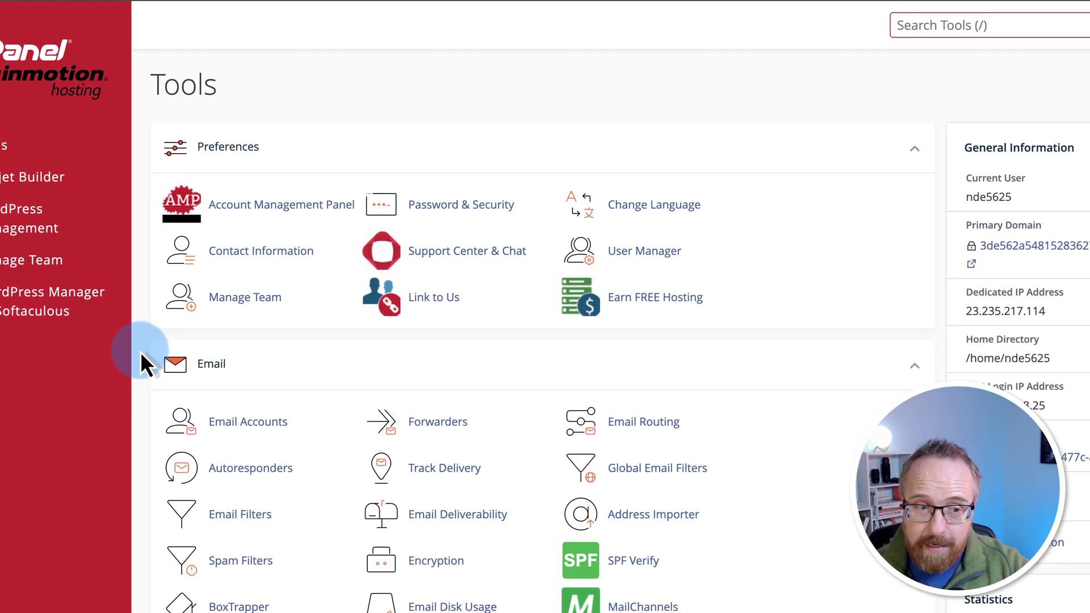
Step: Open WordPress Management (WP Toolkit) from cPanel's left sidebar
scroll(162, 369, down, 2)
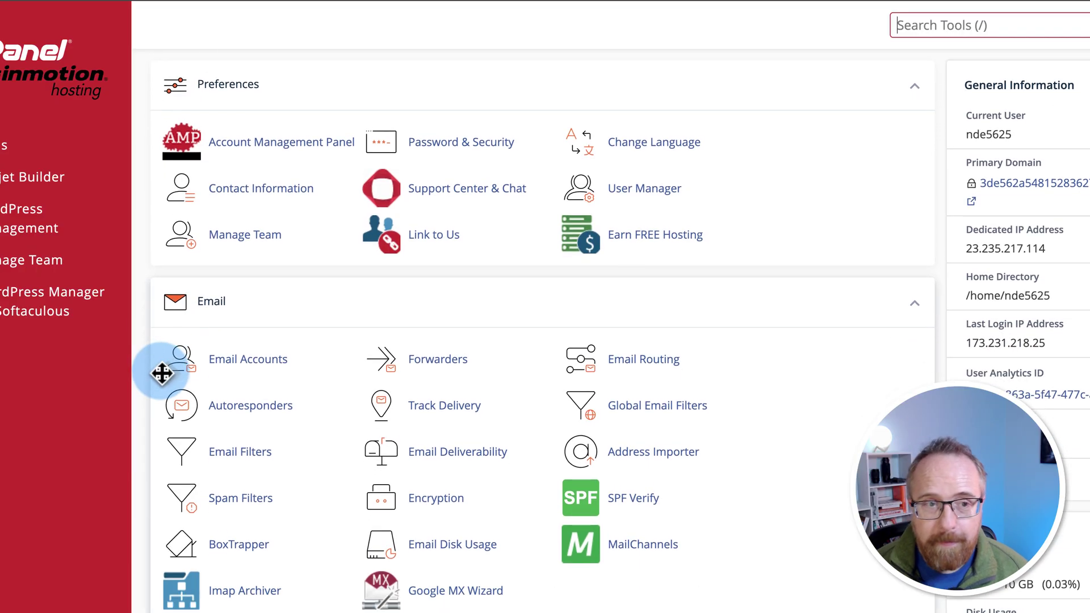
scroll(160, 386, down, 7)
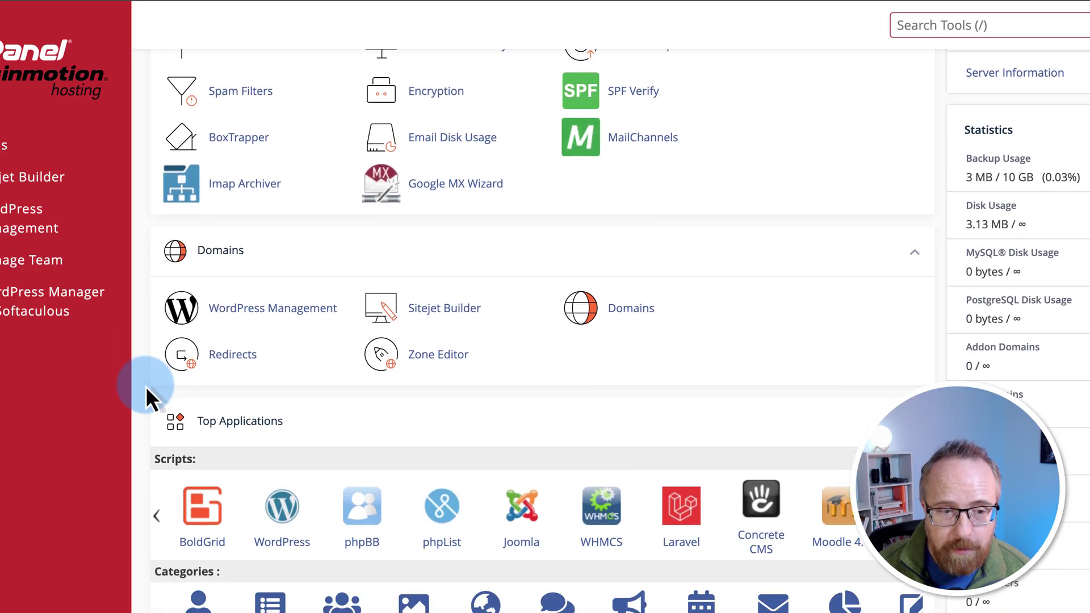
scroll(145, 386, down, 3)
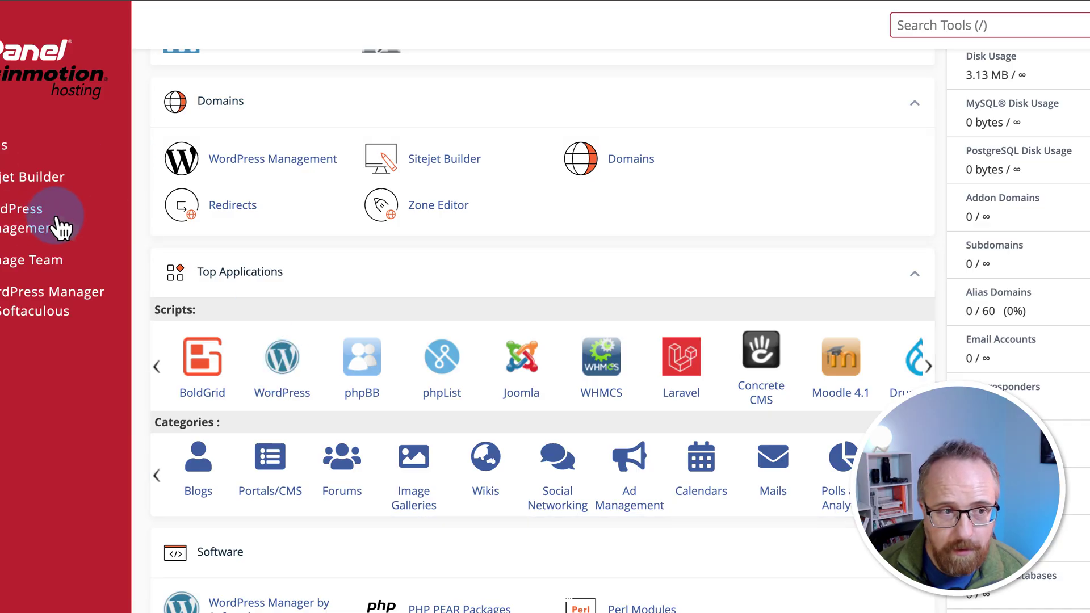
click(11, 227)
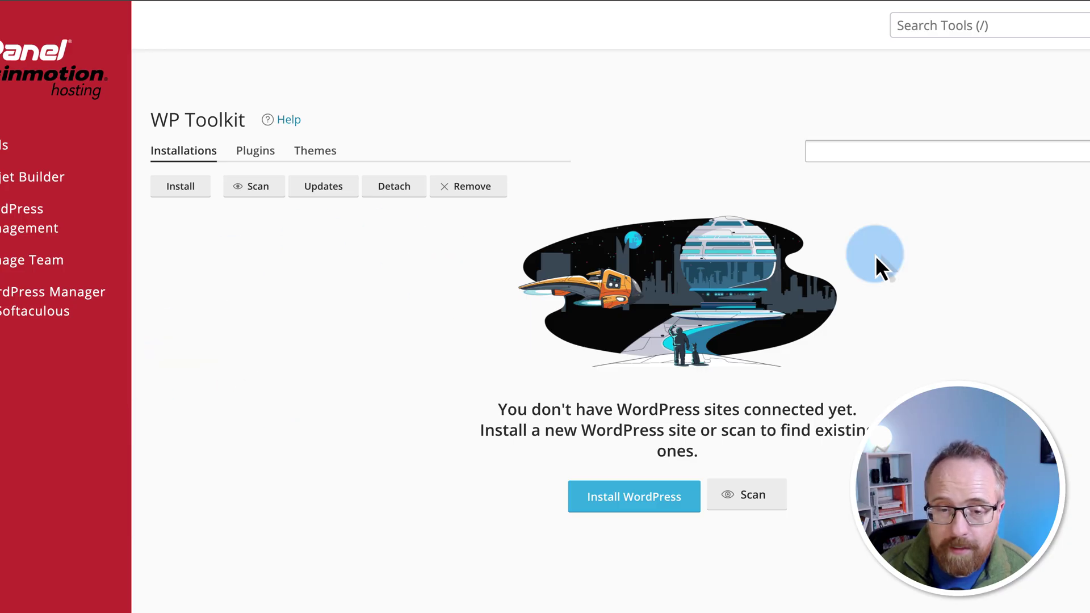
Step: Start a new WordPress install with the directory cleared so it installs at the domain root
click(648, 501)
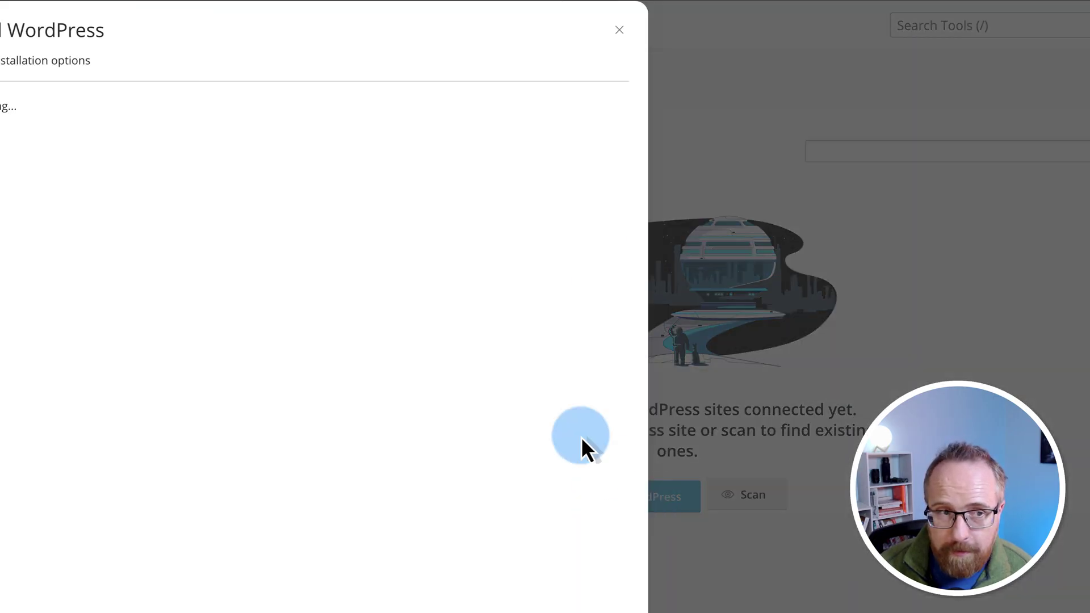
double_click(441, 169)
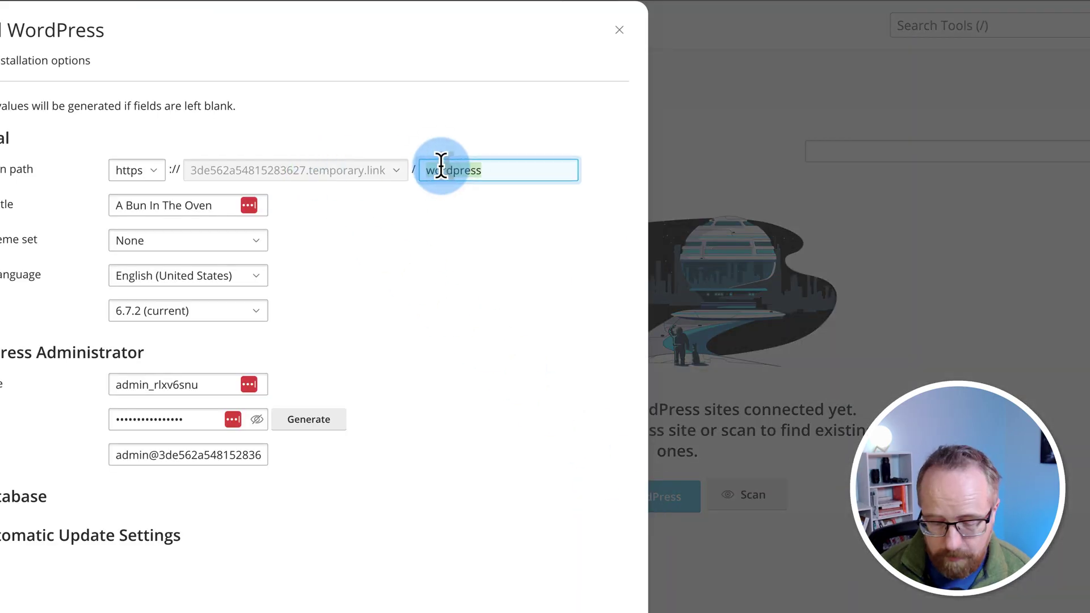
key(BackSpace)
click(192, 172)
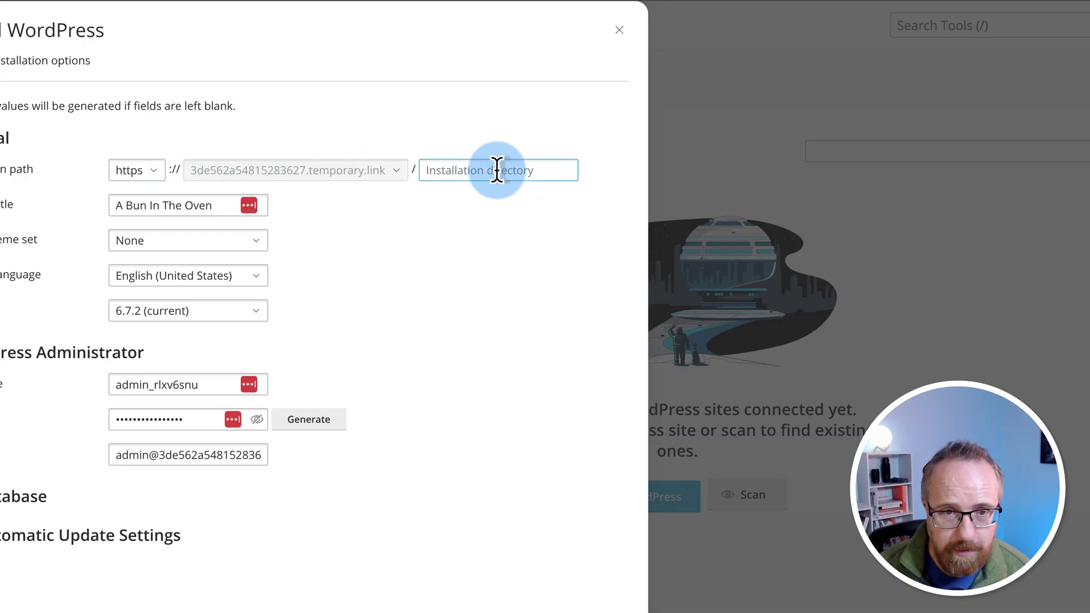
click(424, 170)
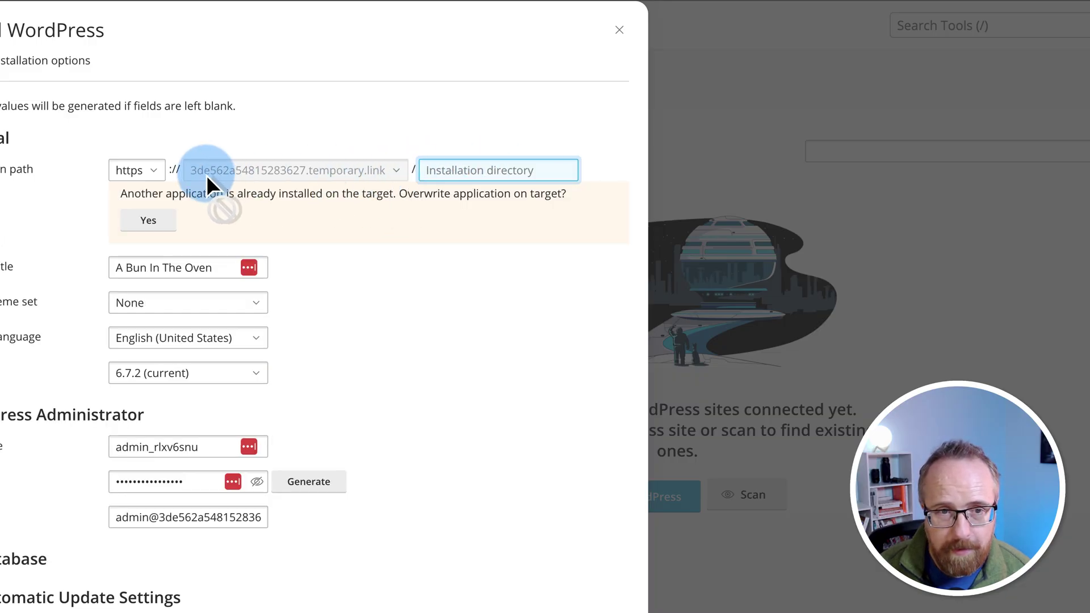
Step: Title the site 'I sell widgets' and choose the WordPress Essentials plugin set
triple_click(199, 205)
text(I sell widgets)
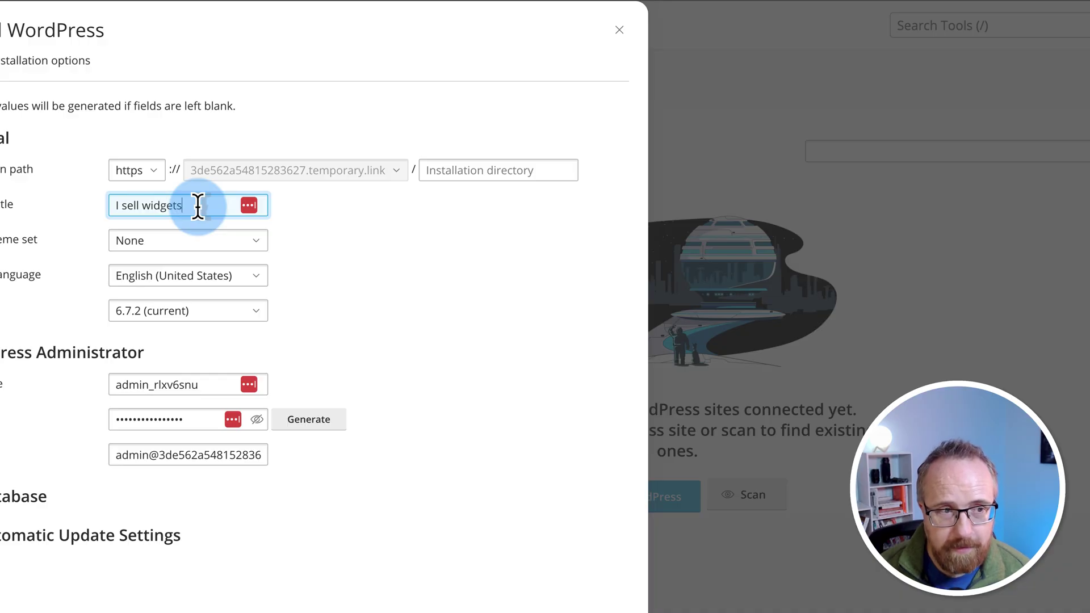
click(59, 277)
click(186, 241)
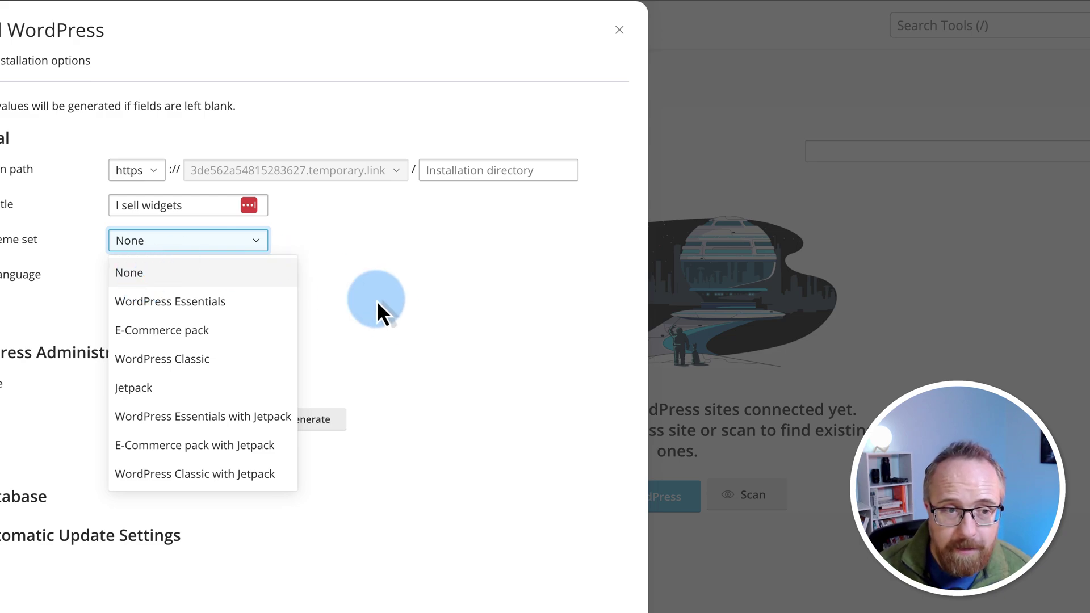
click(173, 304)
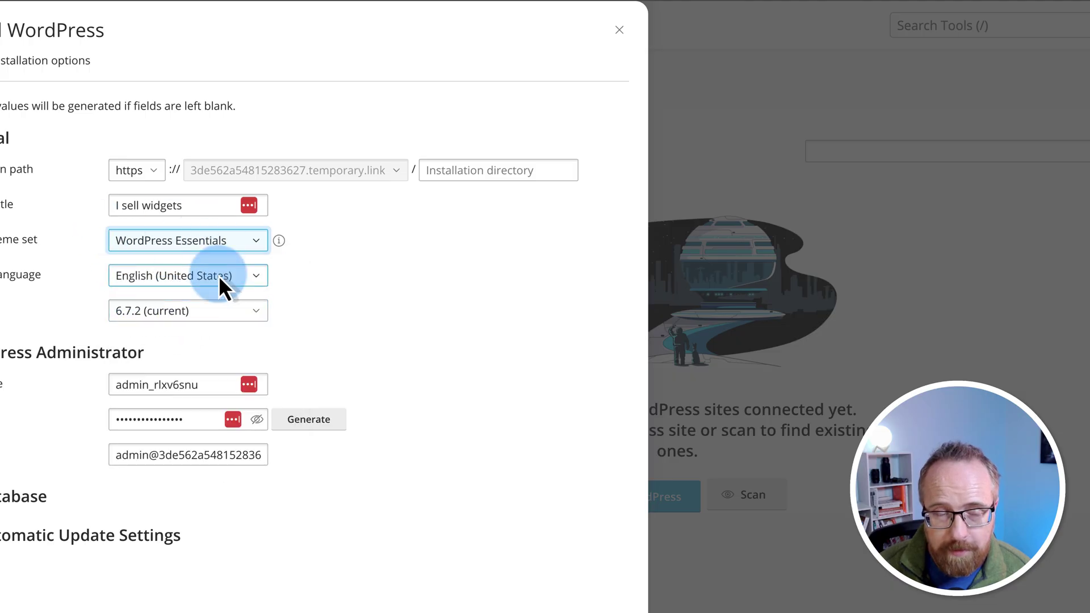
Step: Check which plugins WordPress Essentials includes, such as Site Kit by Google
click(279, 242)
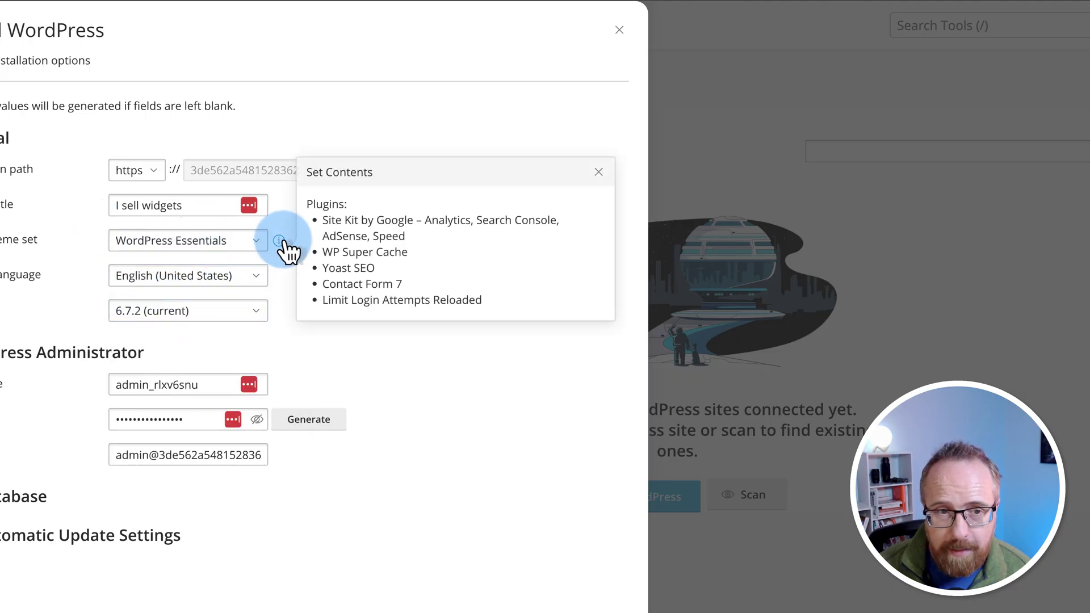
drag(319, 219, 494, 298)
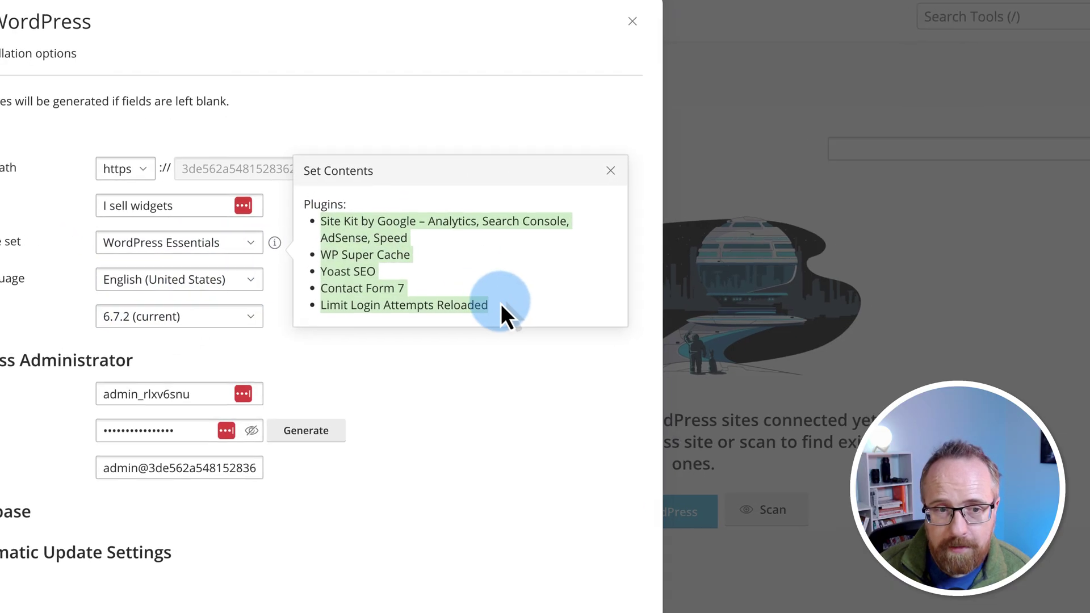
click(503, 314)
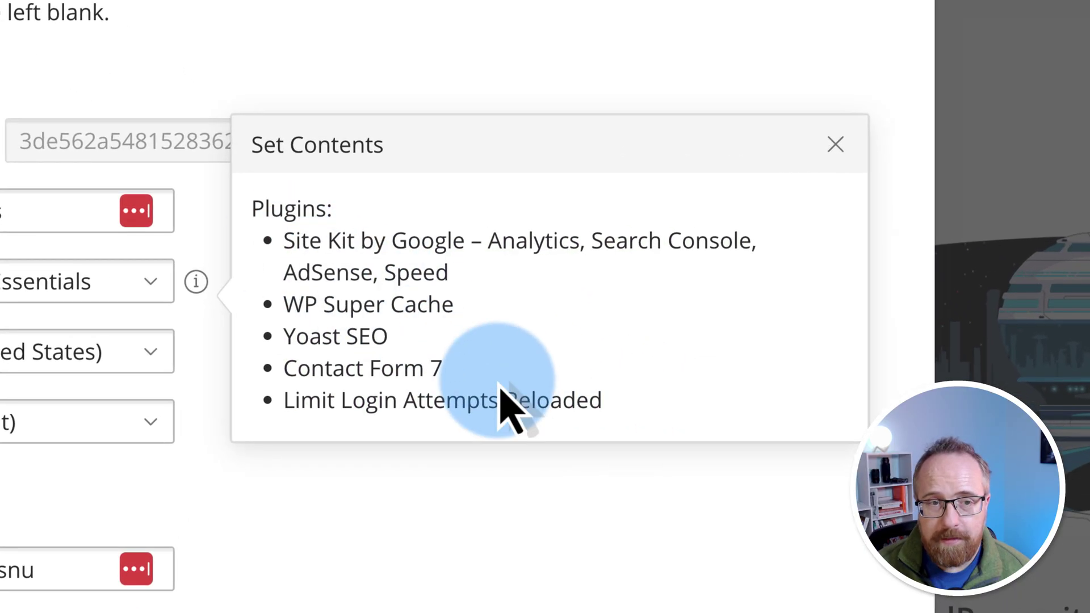
drag(284, 241, 665, 394)
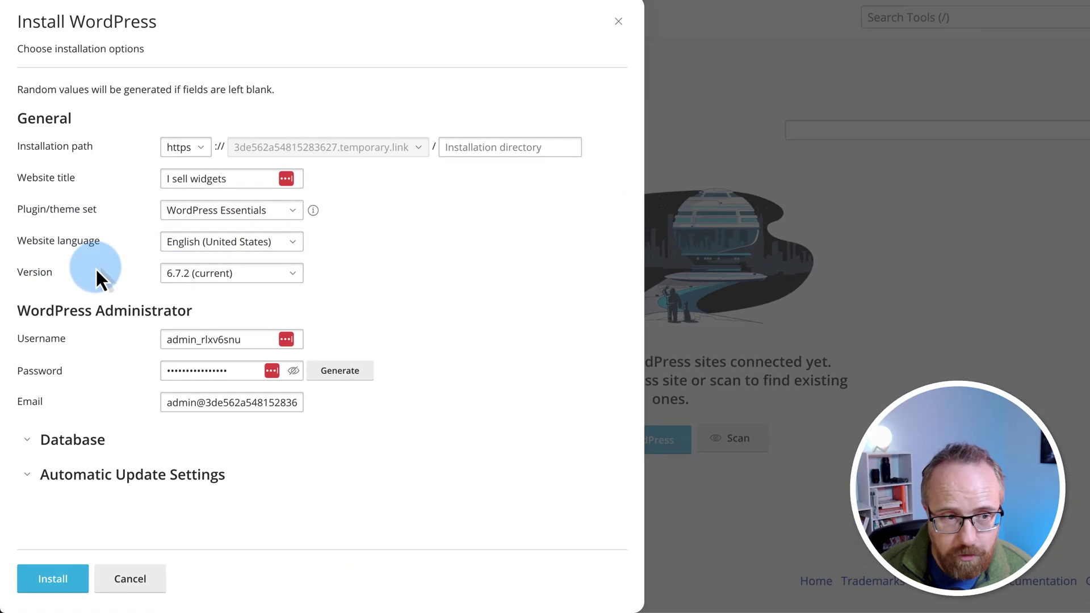
Step: Replace the administrator username and e-mail with the owner's own name and address
double_click(183, 340)
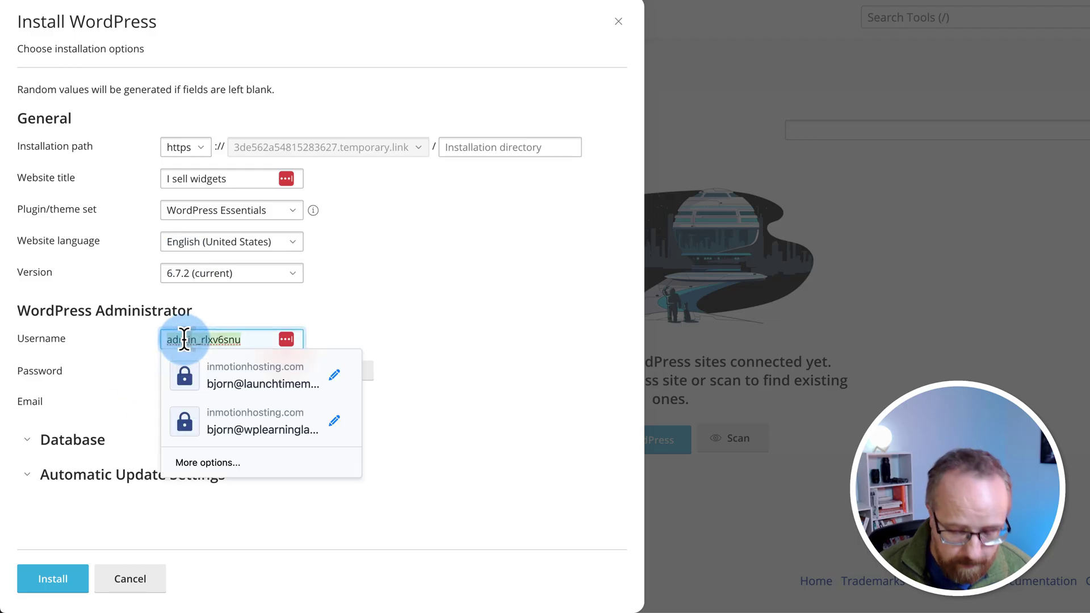
text(Bjorn)
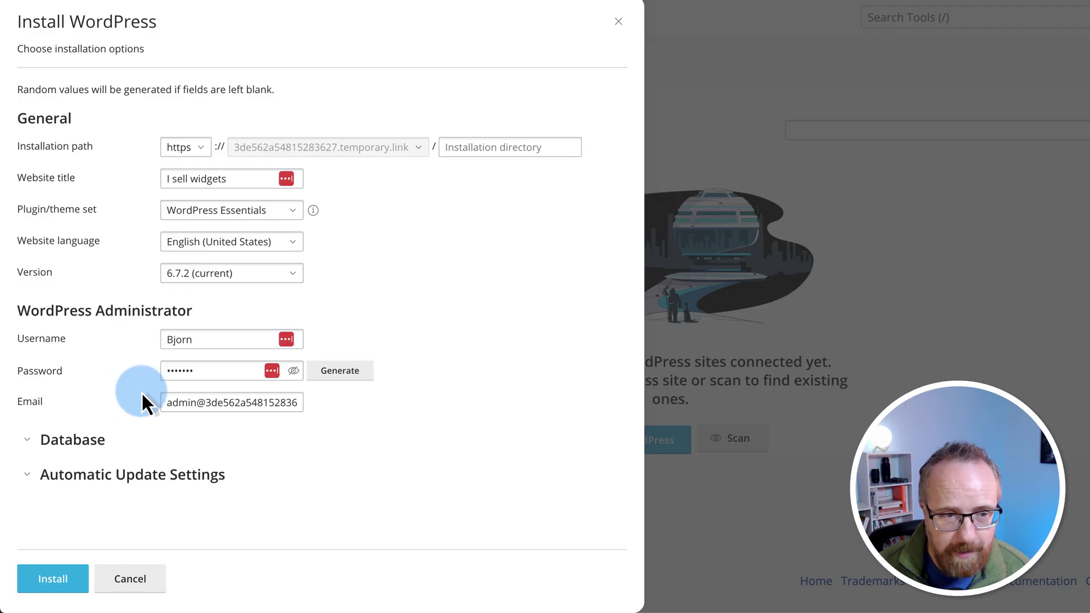
click(187, 403)
key(ctrl+a)
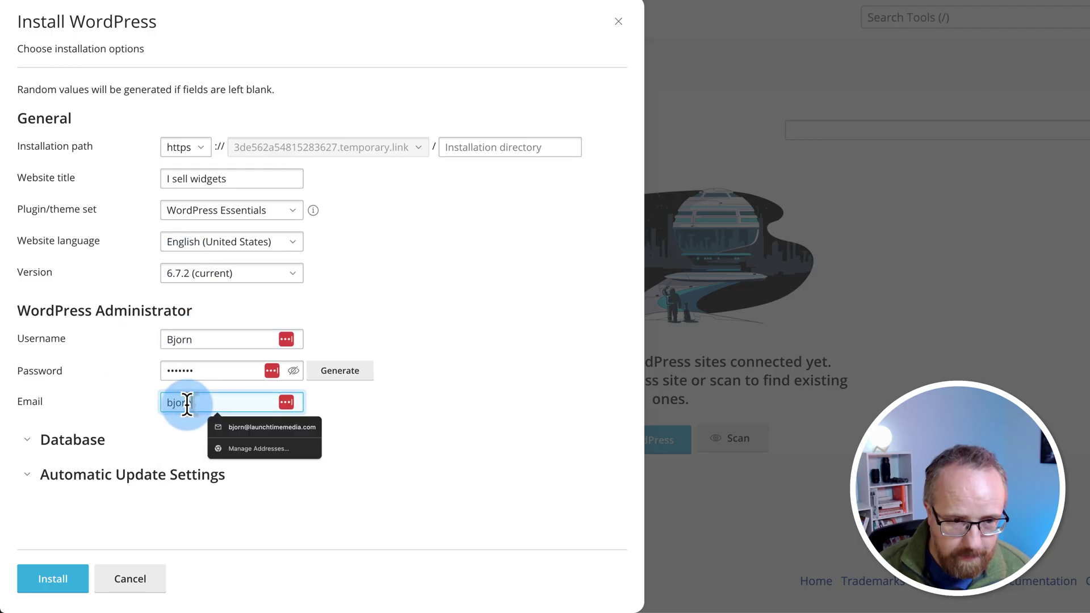
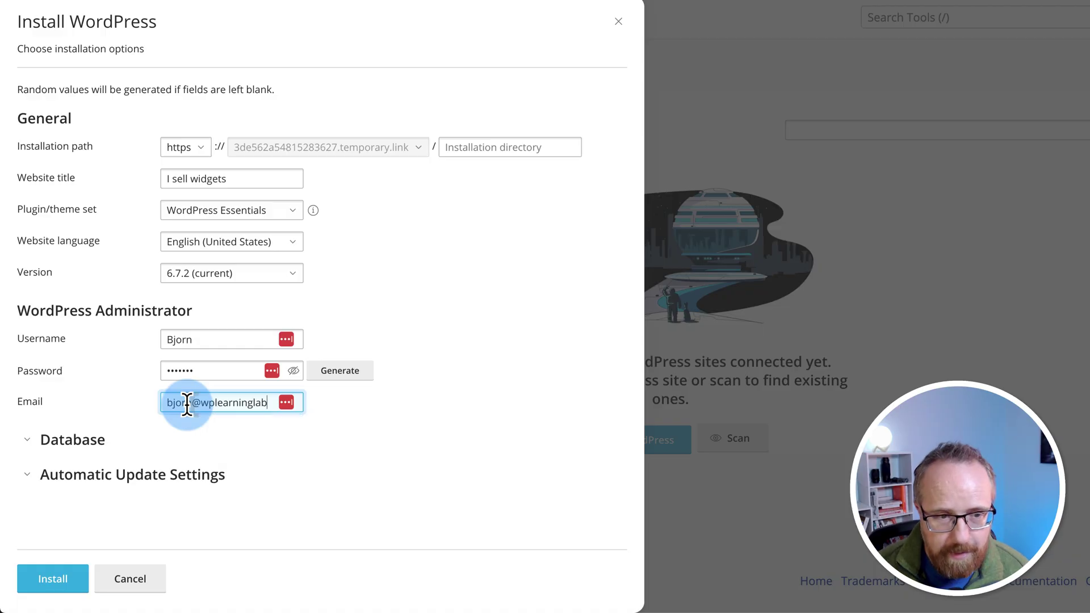
Step: Review the auto-generated database table prefix and user name, then collapse the Database section
click(35, 442)
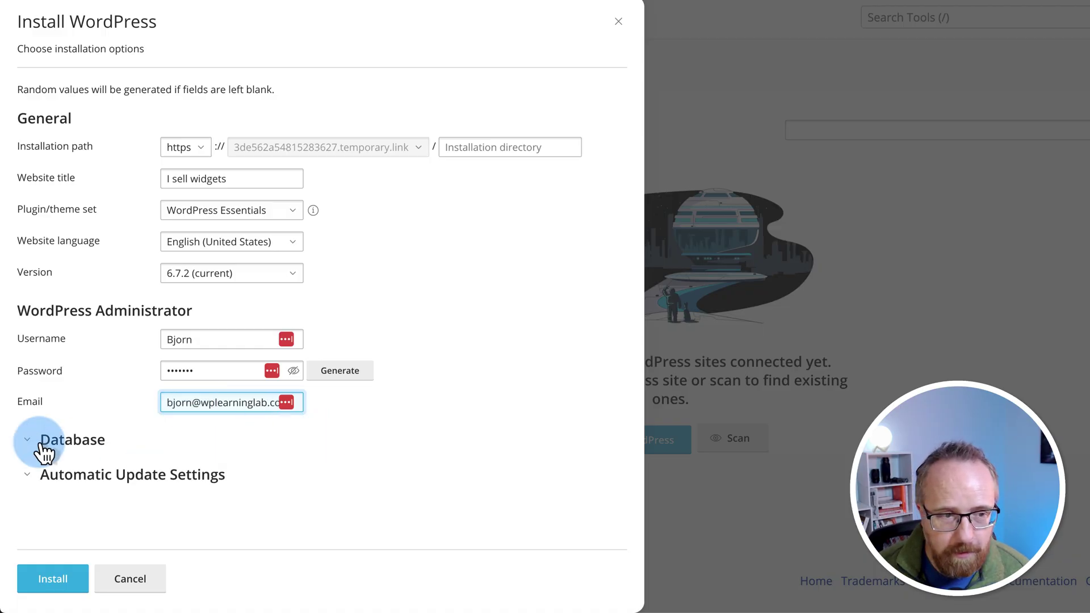
scroll(45, 422, down, 2)
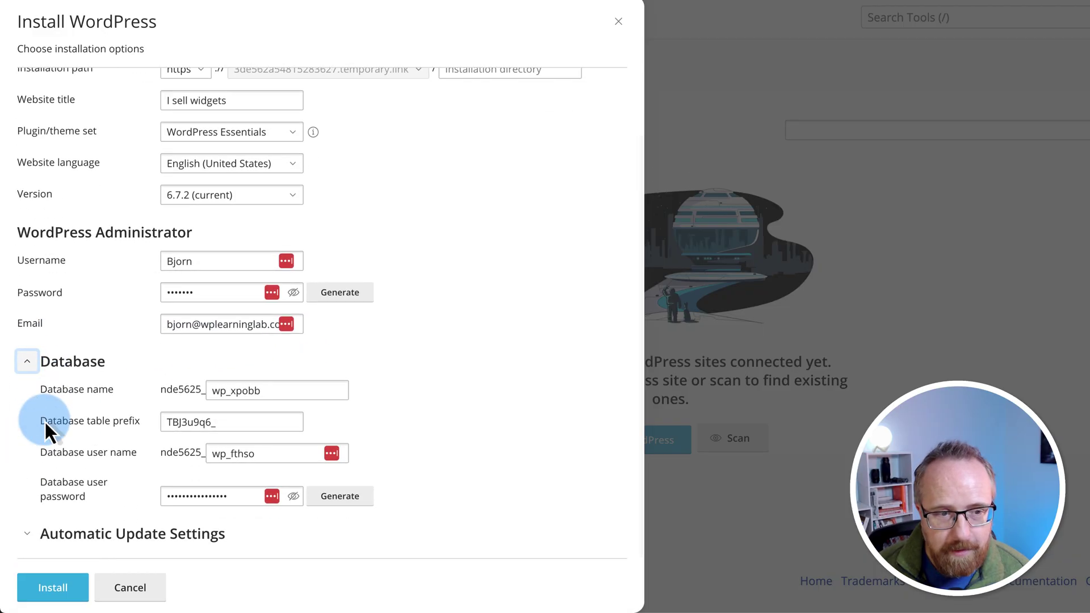
click(183, 421)
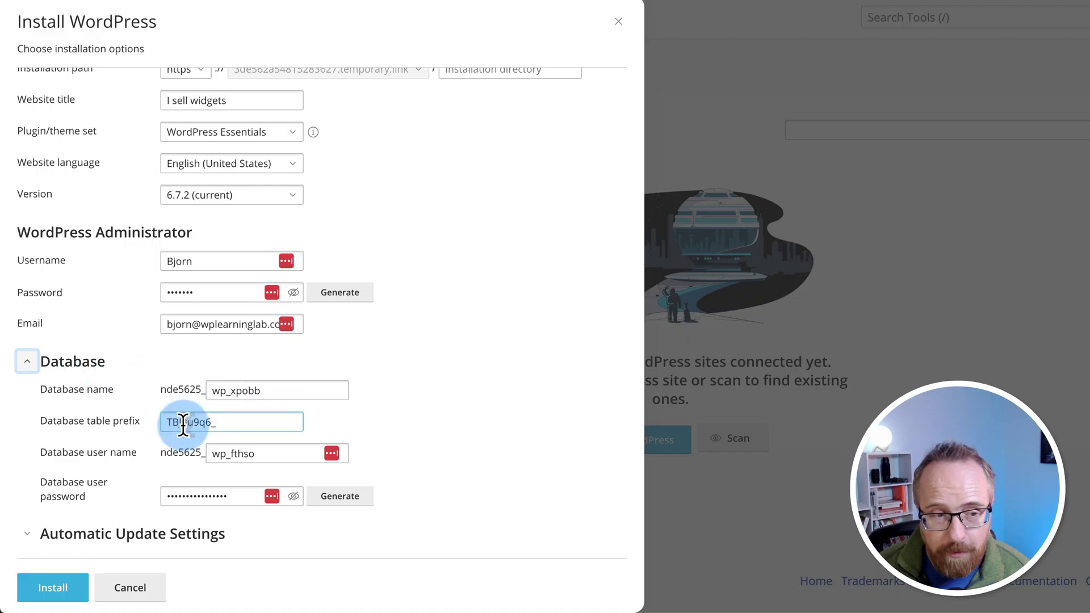
click(244, 446)
click(163, 487)
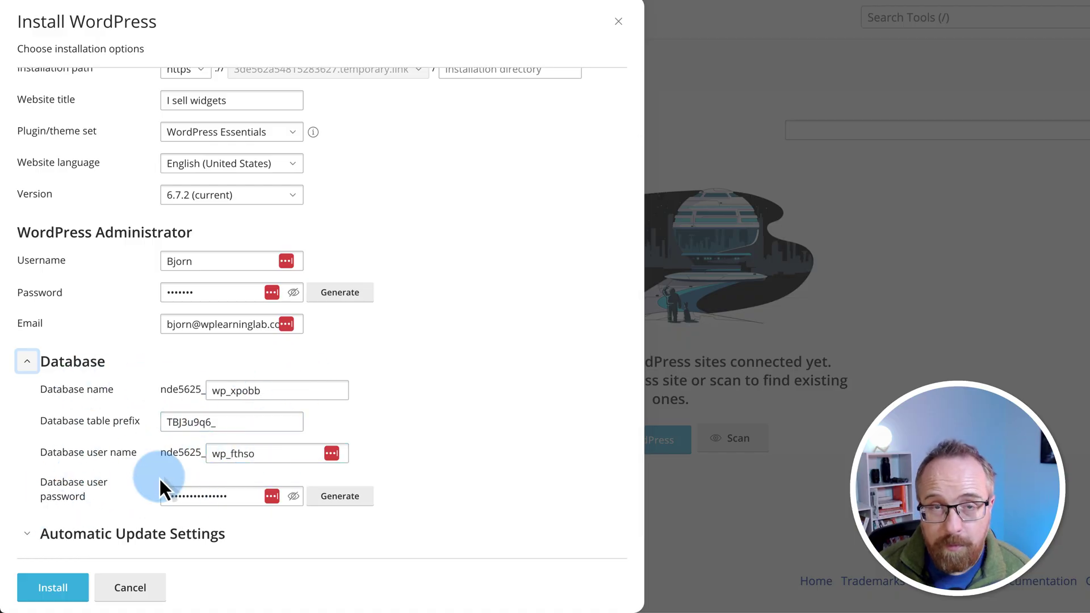
click(23, 368)
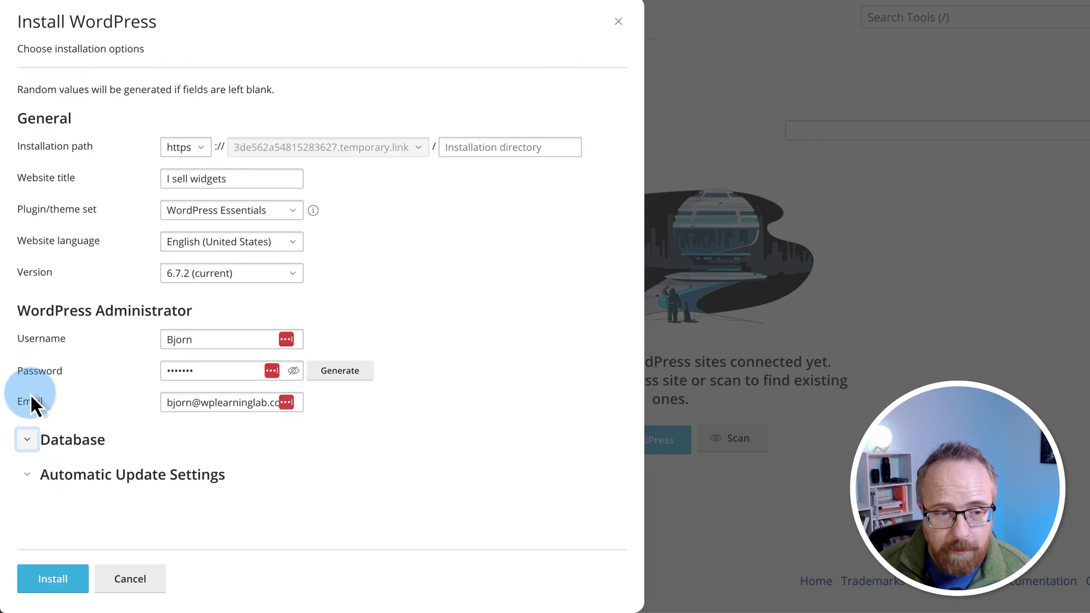
Step: Set automatic WordPress core updates to No
click(28, 477)
scroll(94, 486, down, 1)
scroll(94, 486, down, 4)
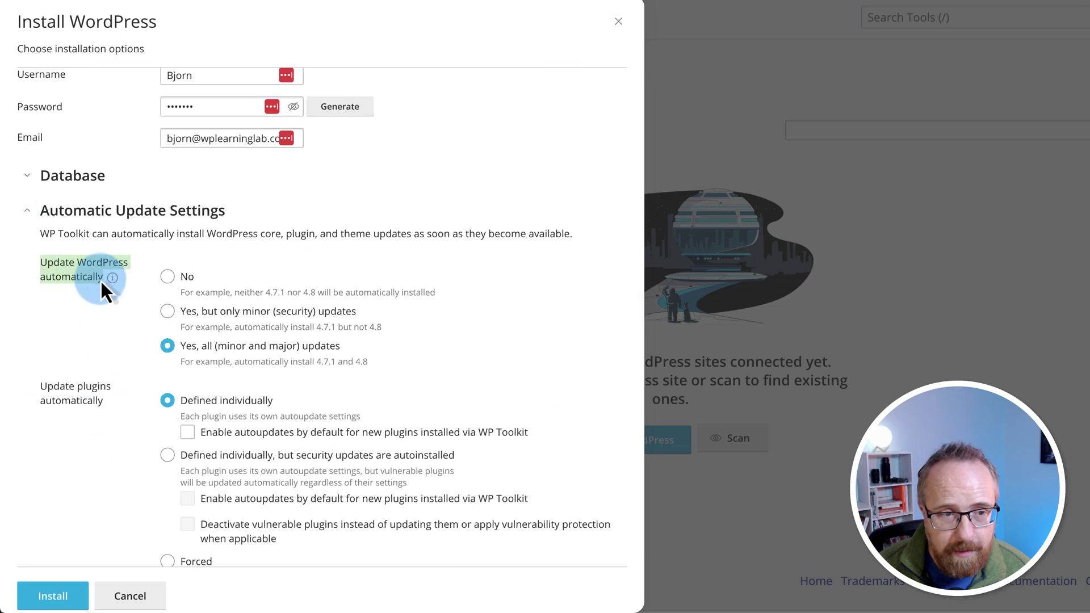
click(167, 277)
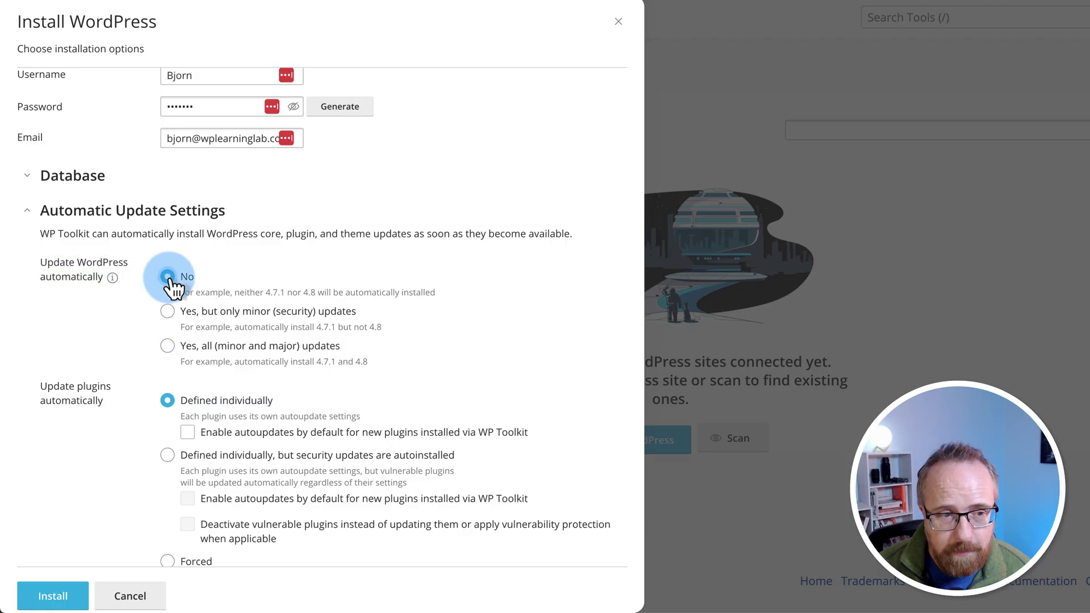
Step: Keep plugin and theme auto-updates at Defined individually
scroll(89, 393, down, 2)
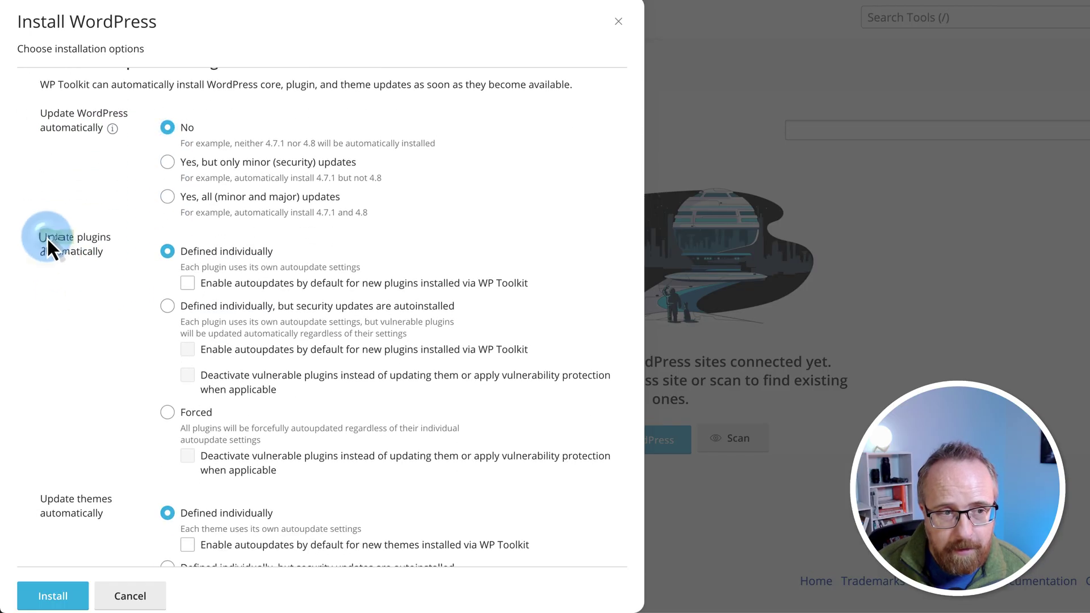
drag(47, 238, 108, 252)
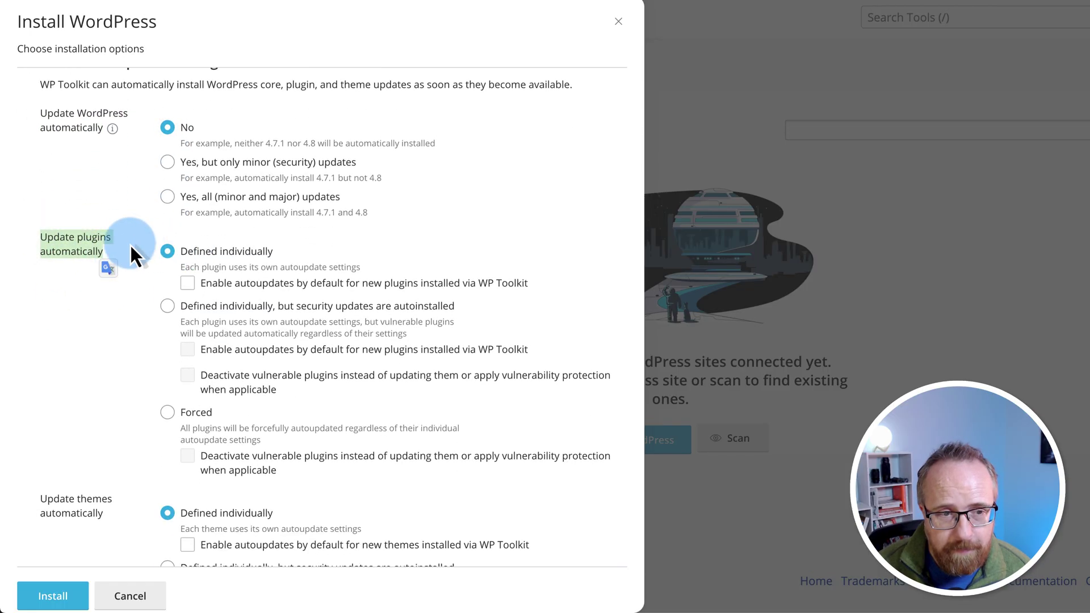
scroll(115, 426, down, 2)
triple_click(91, 396)
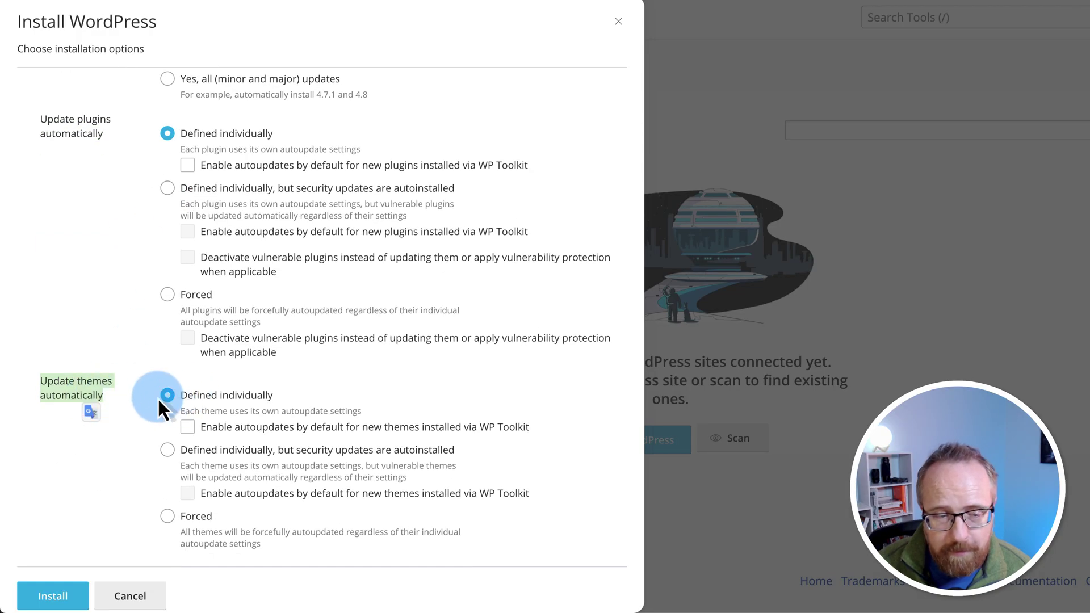
scroll(121, 487, down, 1)
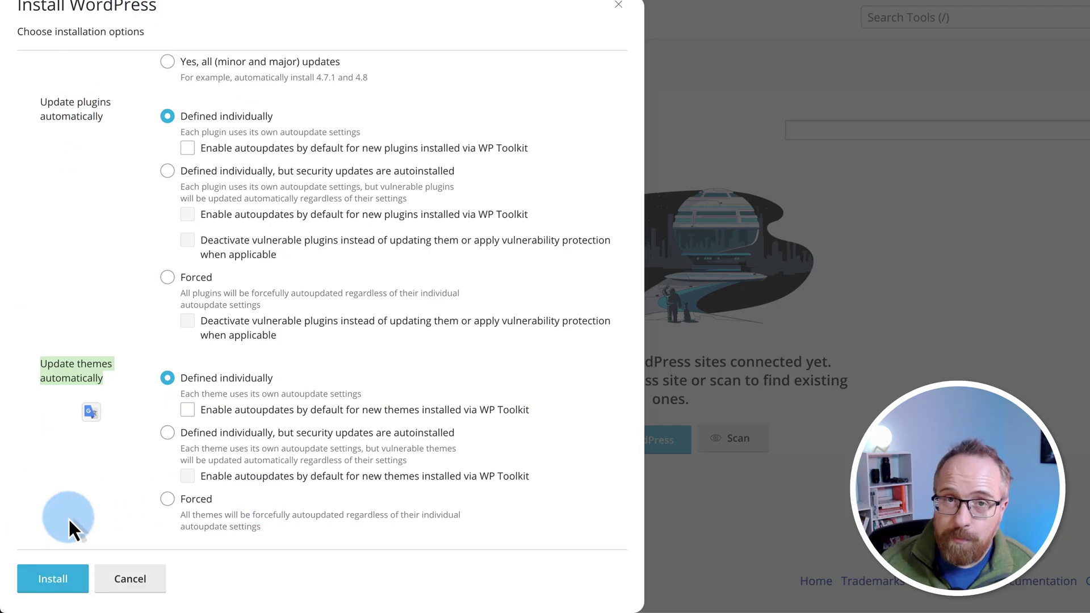
scroll(165, 304, up, 6)
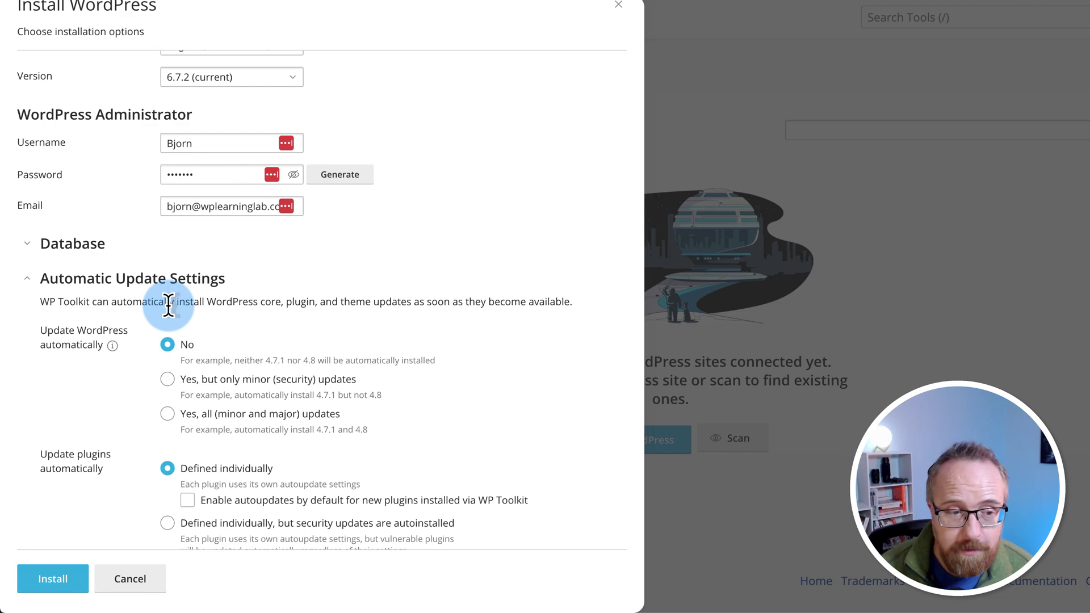
scroll(80, 382, down, 6)
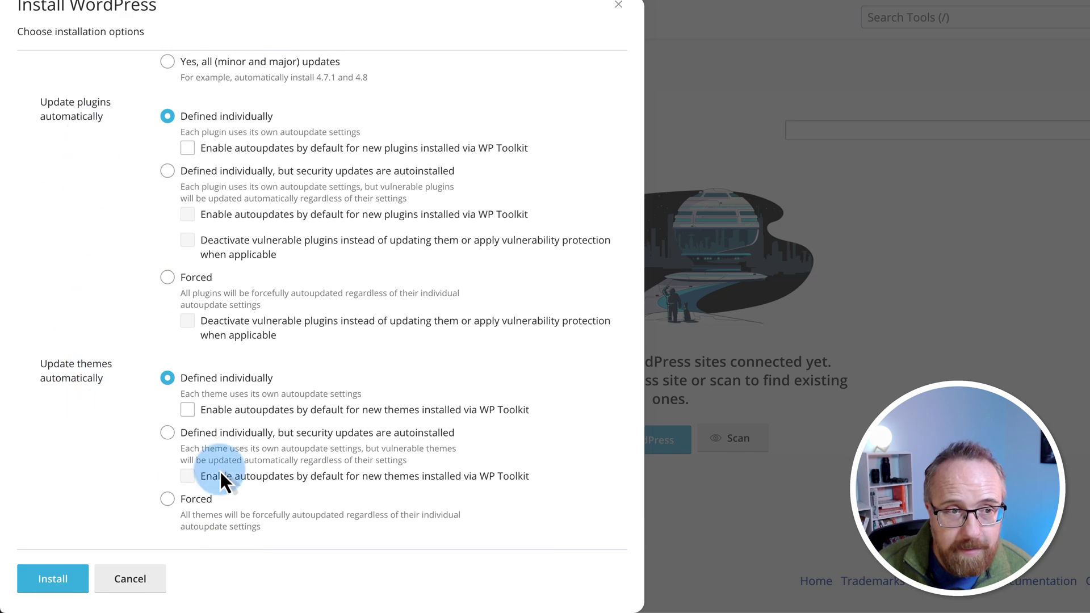
Step: Install the 'I sell widgets' WordPress site and open its Plugins tab in WP Toolkit
click(61, 580)
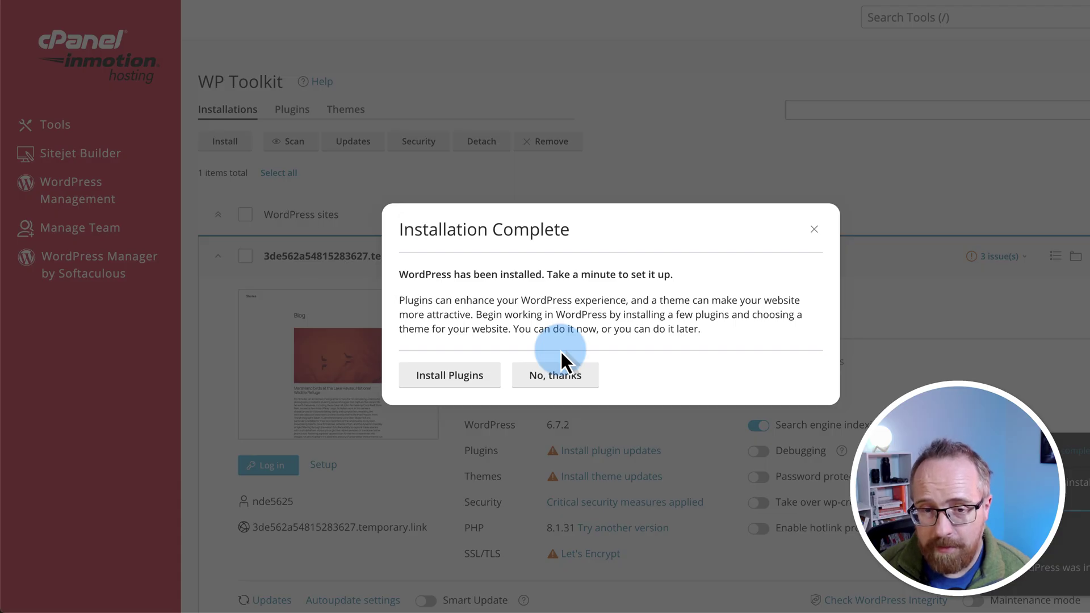
click(451, 377)
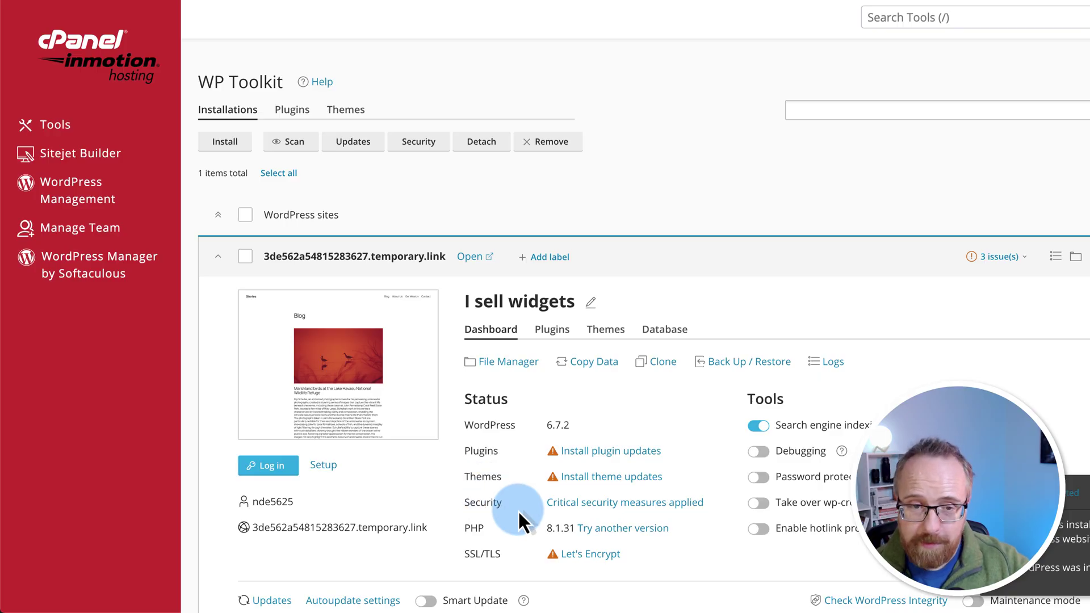
scroll(518, 509, down, 3)
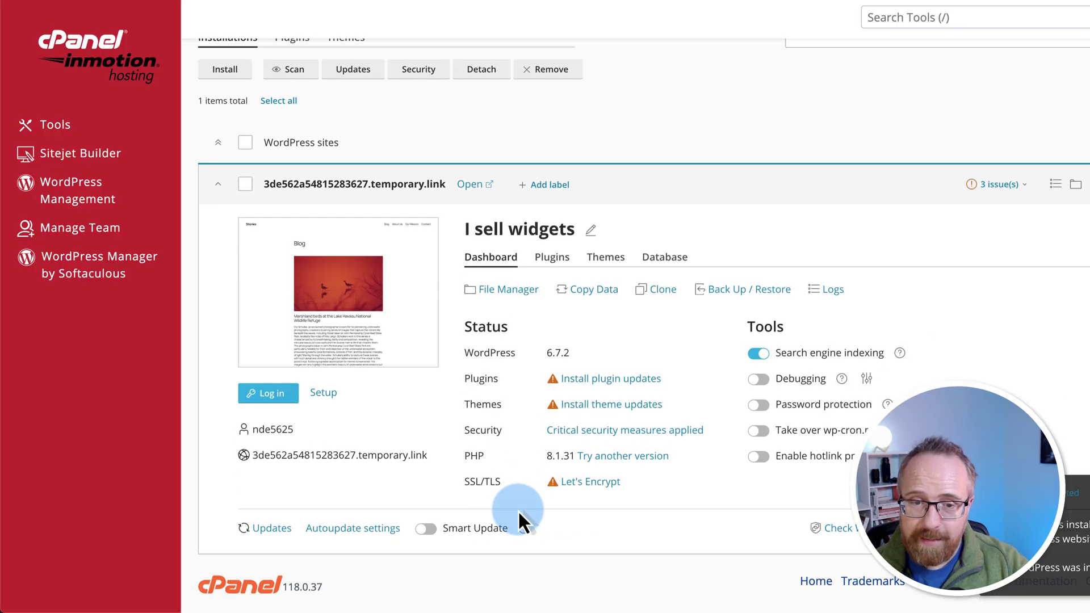
scroll(562, 170, up, 1)
scroll(545, 275, down, 1)
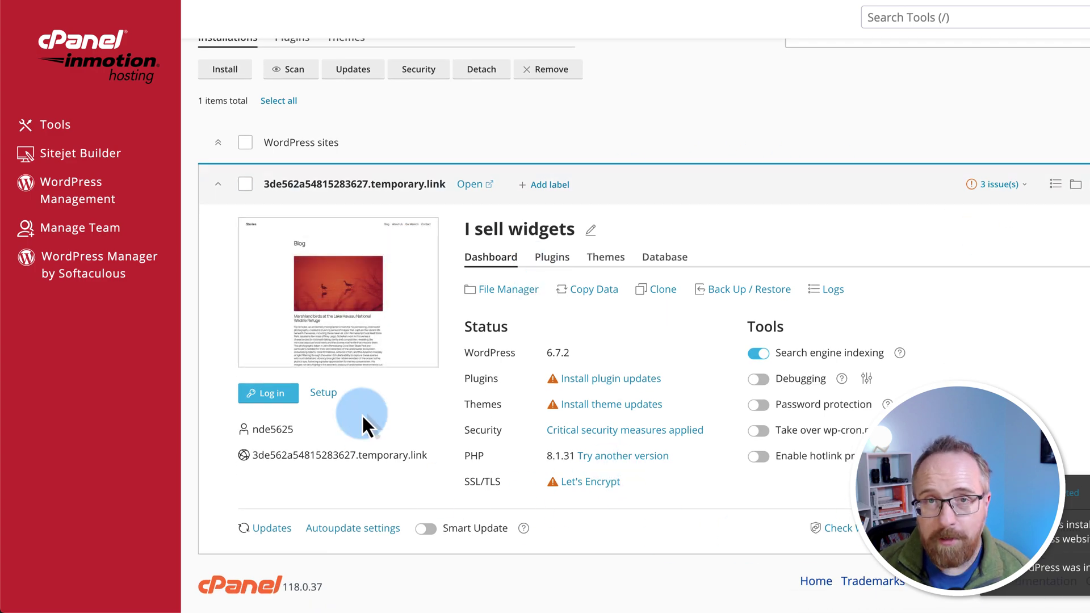
scroll(409, 423, up, 3)
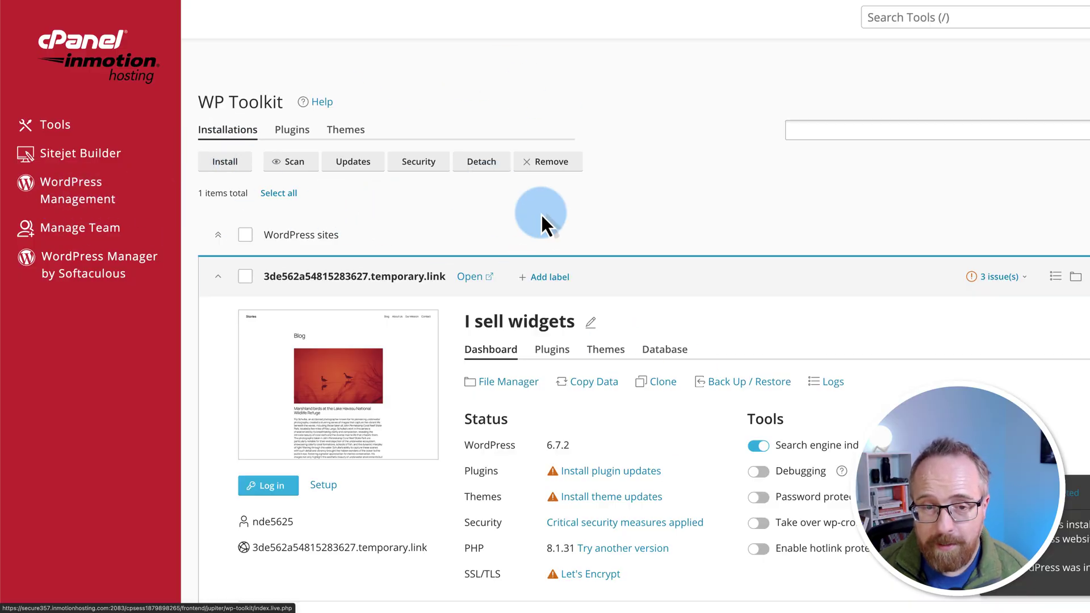
scroll(542, 217, down, 3)
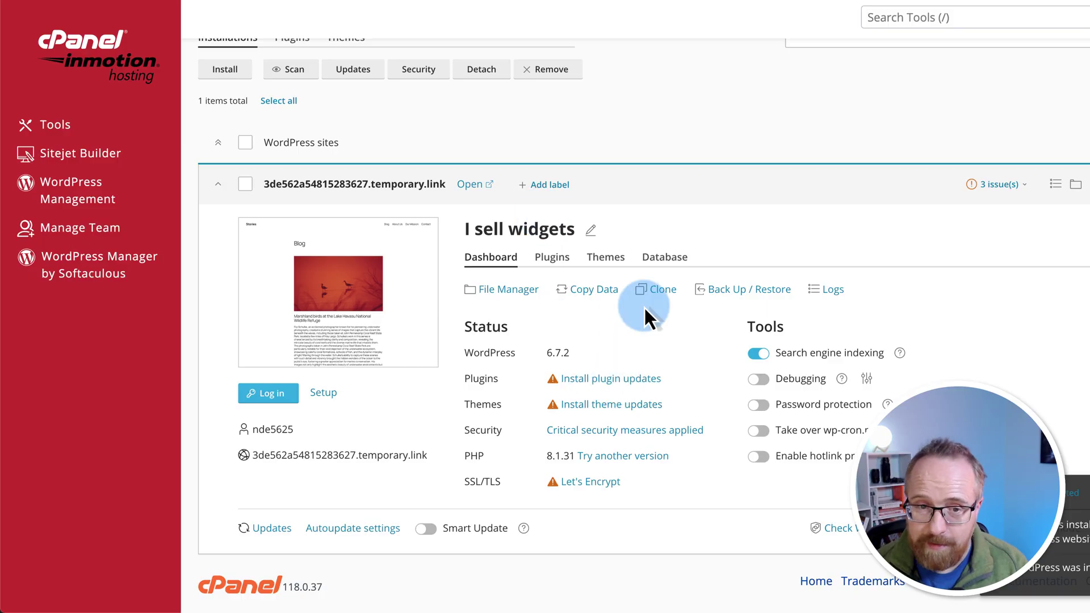
click(562, 266)
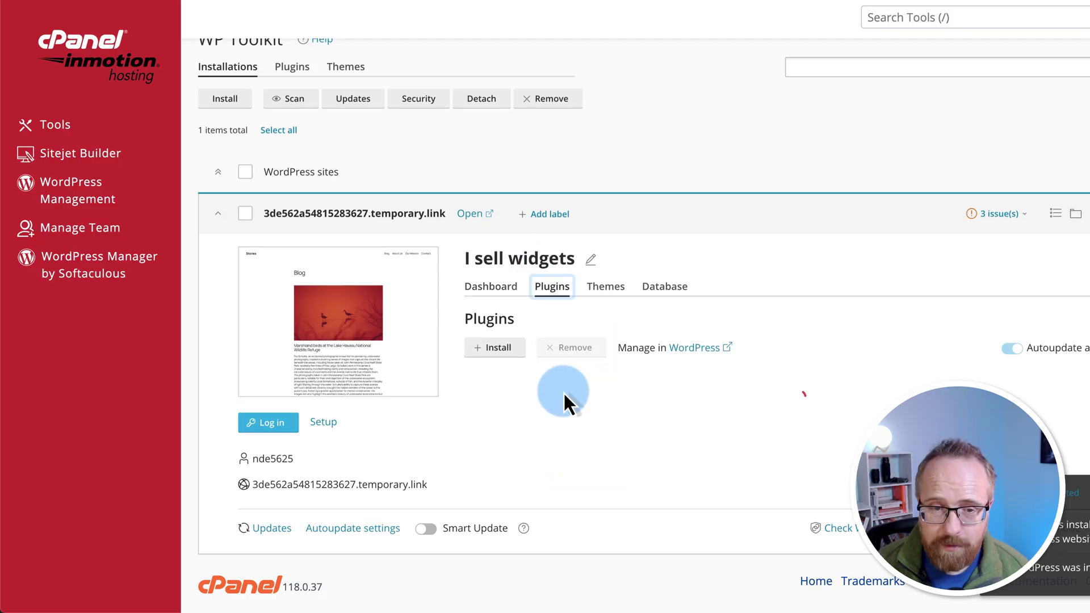
Step: Delete the Hello Dolly plugin from 'I sell widgets', leaving six plugins installed
scroll(597, 415, down, 1)
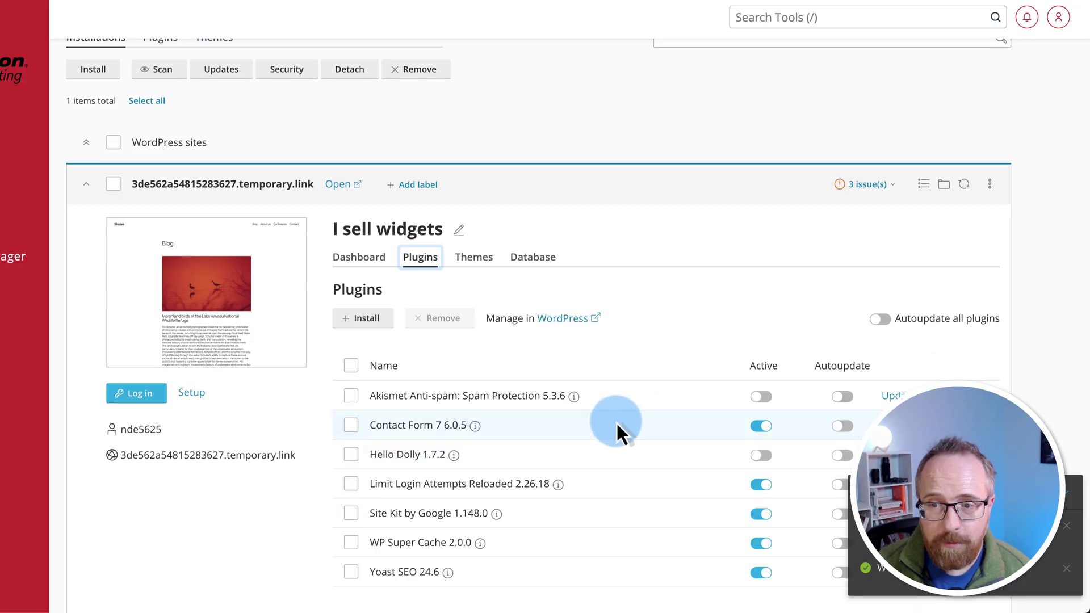
scroll(626, 396, down, 2)
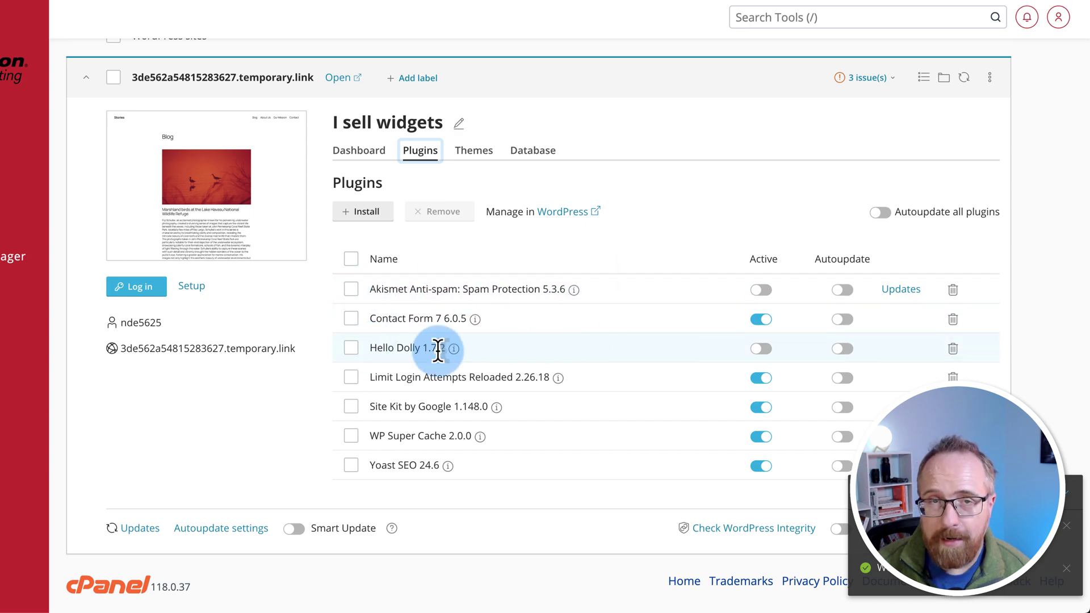
click(953, 348)
click(329, 323)
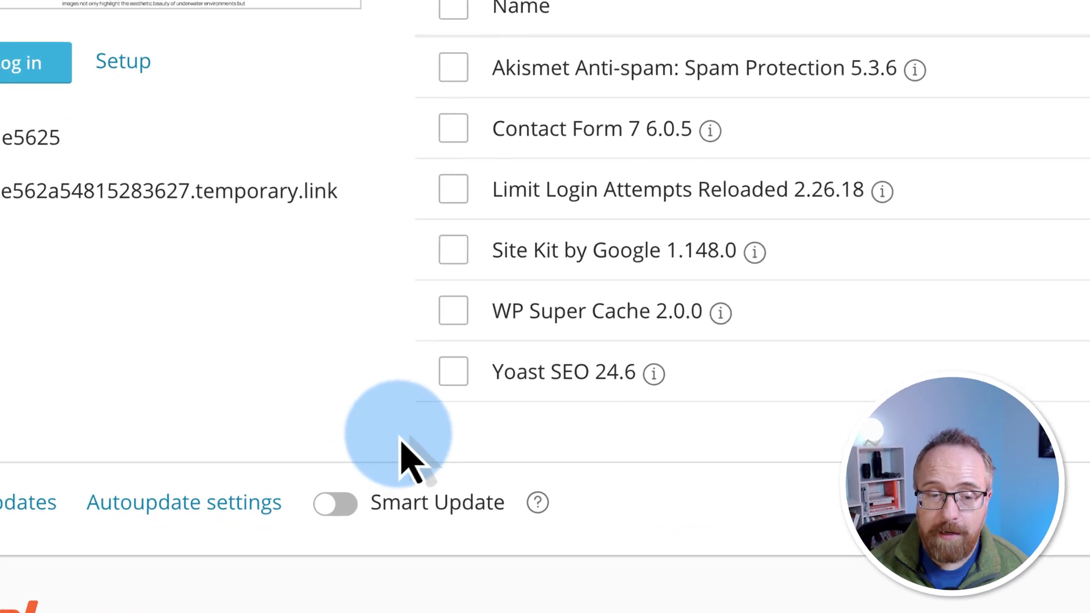
click(358, 502)
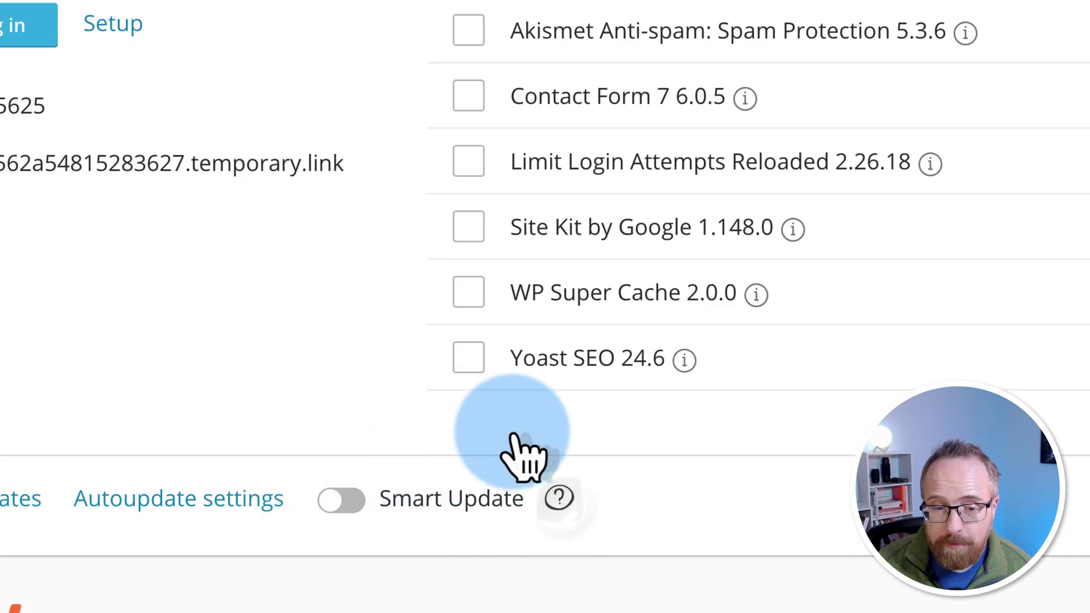
click(559, 498)
mouse_move(261, 283)
mouse_down()
mouse_move(530, 287)
mouse_move(792, 318)
mouse_move(499, 275)
mouse_move(327, 318)
mouse_move(815, 322)
mouse_move(389, 360)
mouse_move(624, 347)
mouse_up()
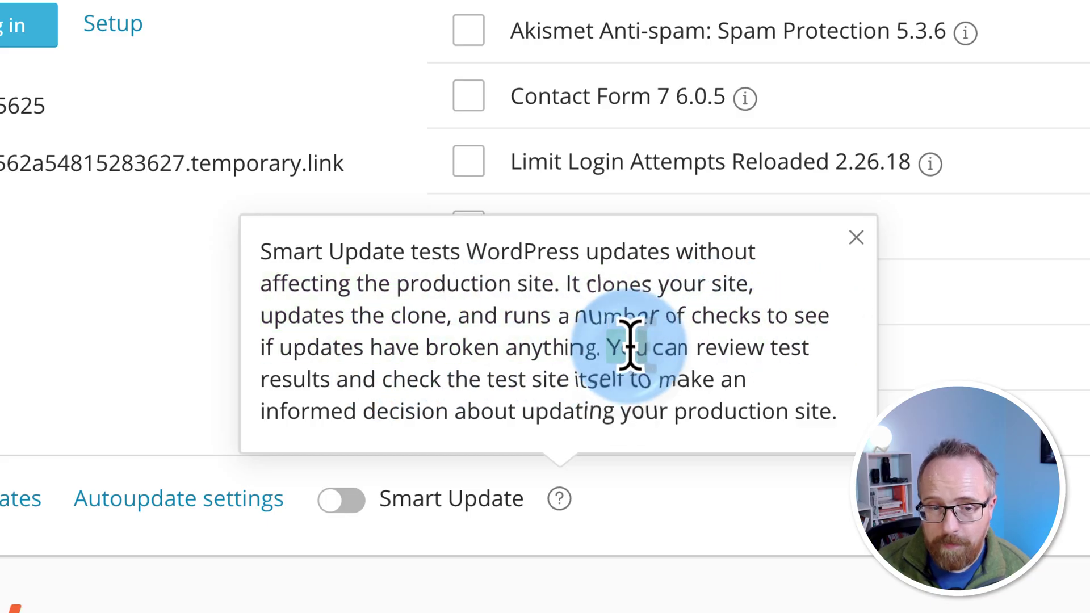
drag(630, 344, 808, 409)
click(791, 562)
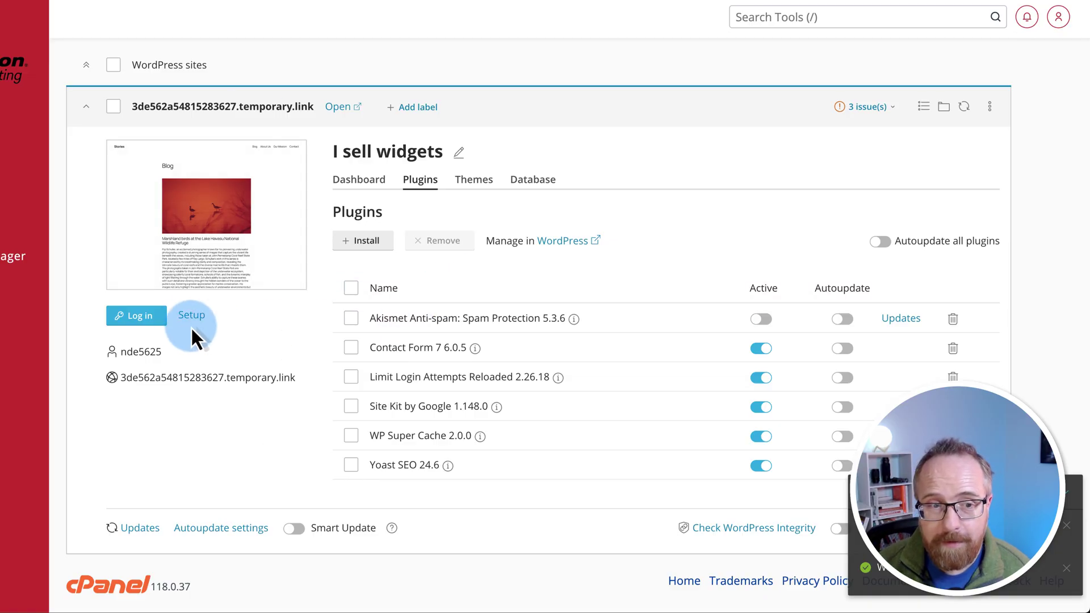
Step: Log in to the WordPress admin, proceeding past Chrome's dangerous-site warning on the temporary link
click(147, 319)
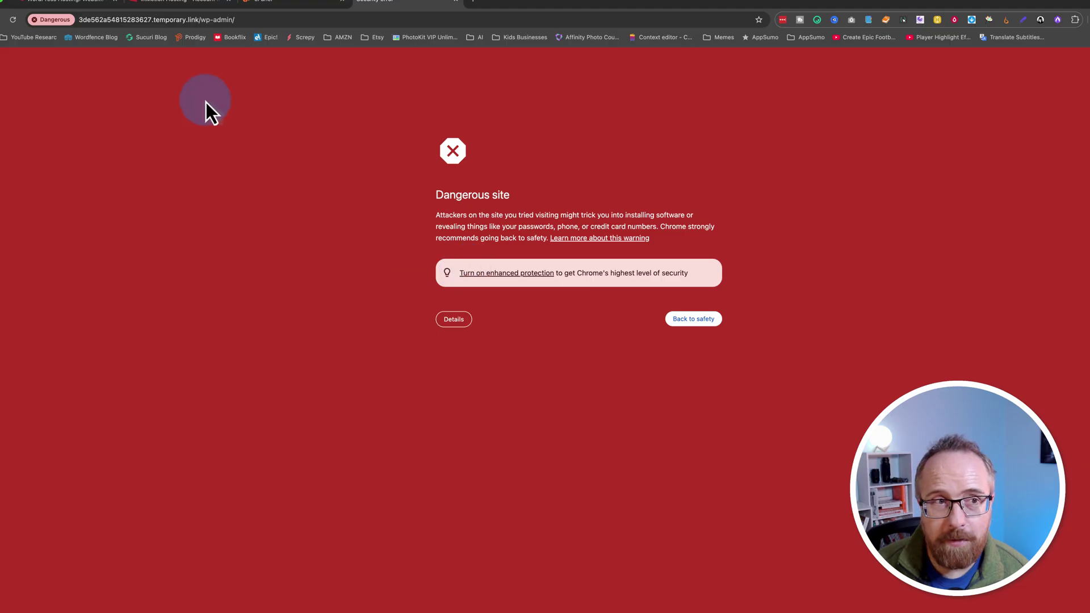
click(139, 23)
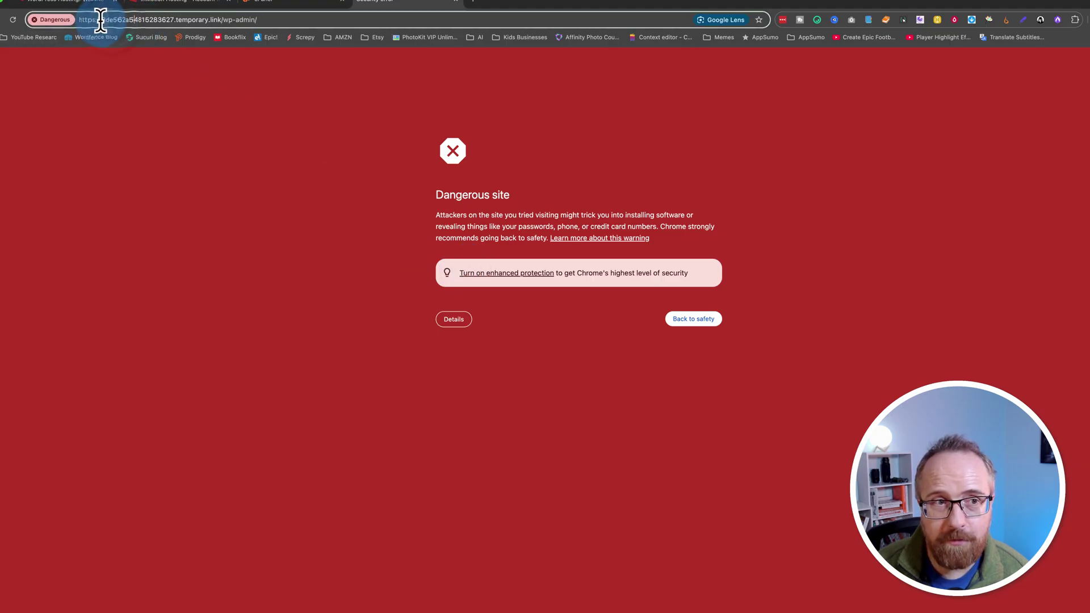
drag(99, 21, 259, 10)
click(260, 11)
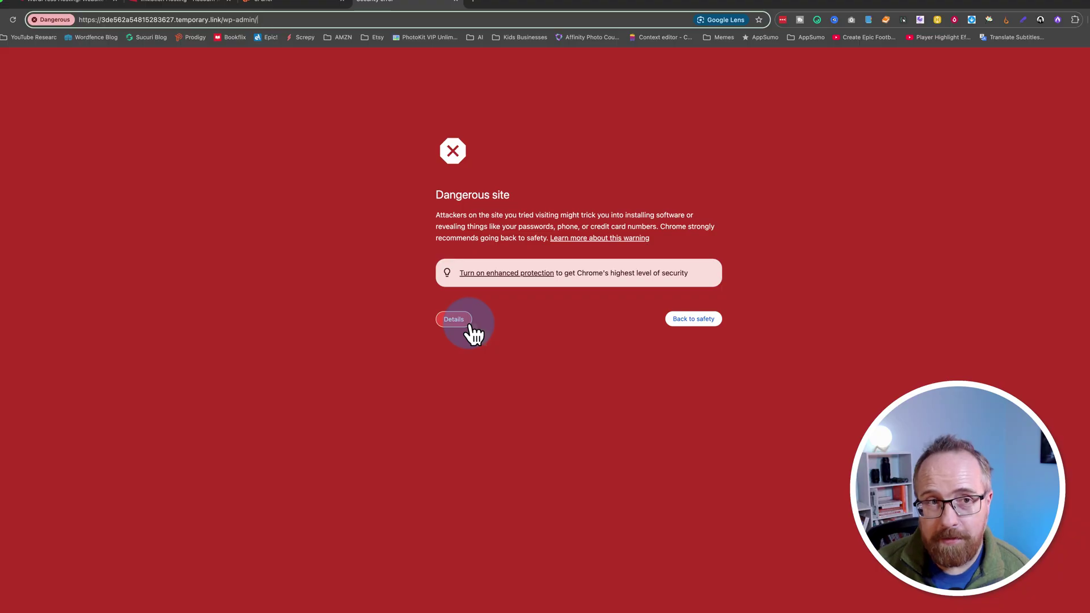
drag(253, 19, 69, 27)
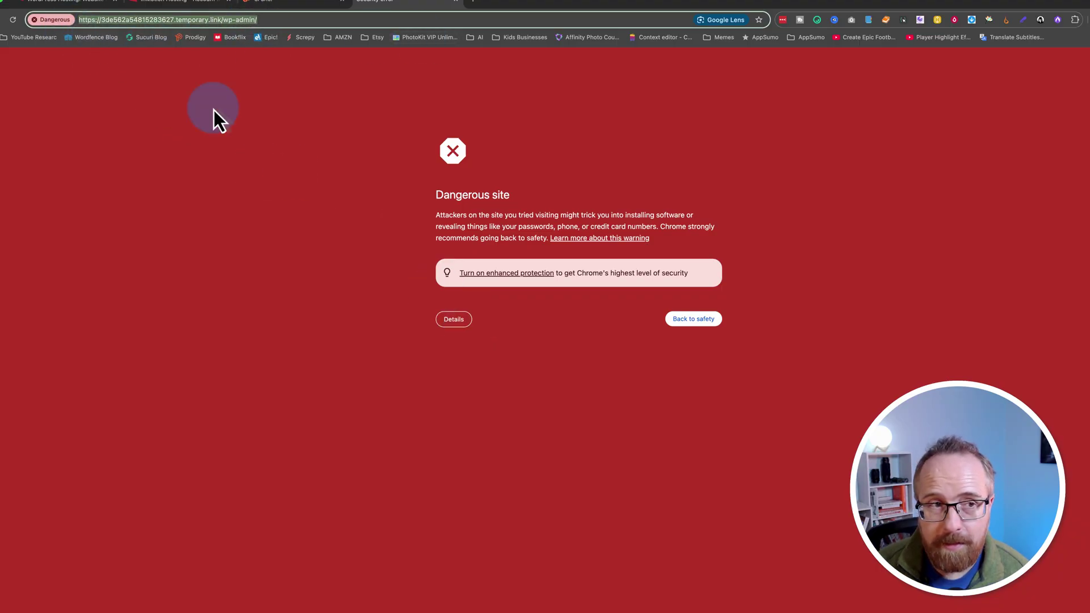
click(454, 319)
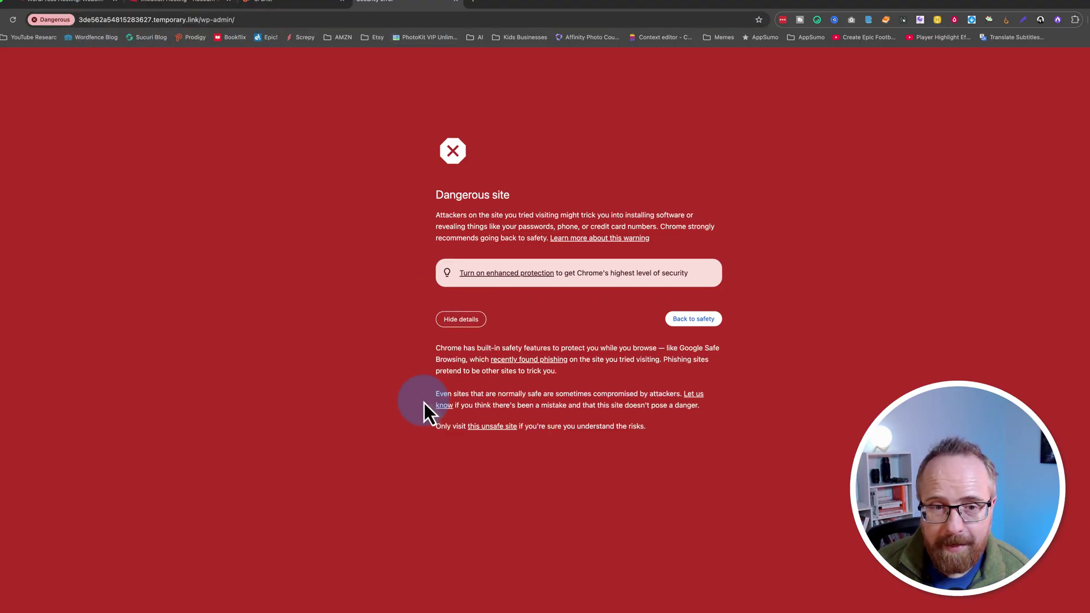
click(481, 426)
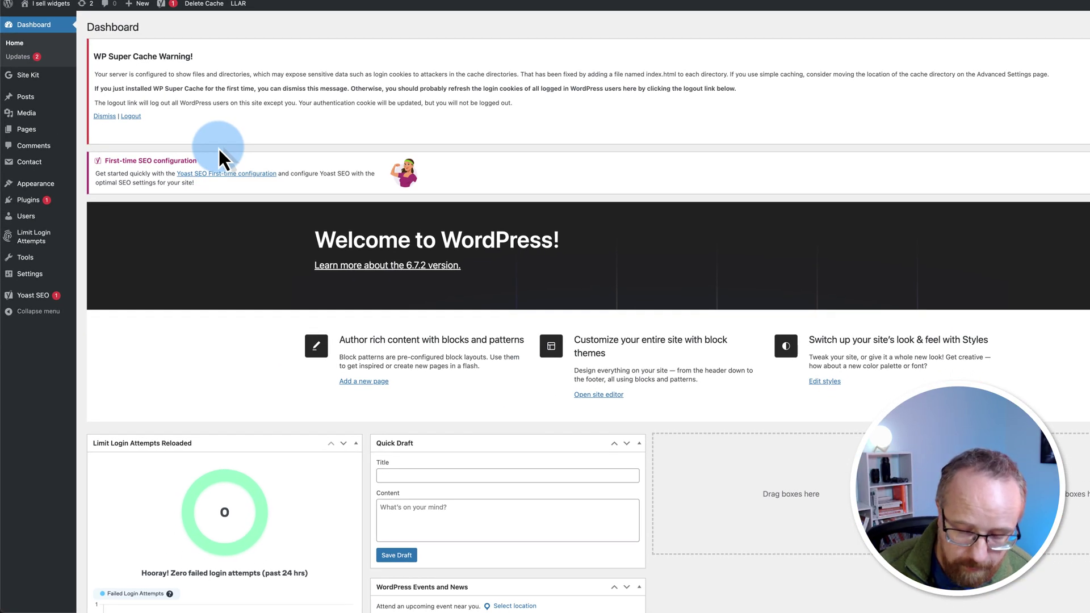
Step: Trash the default 'Hello world!' post and Sample Page, and confirm no comments remain
key(super+plus)
key(super+plus)
key(super+plus)
key(super+plus)
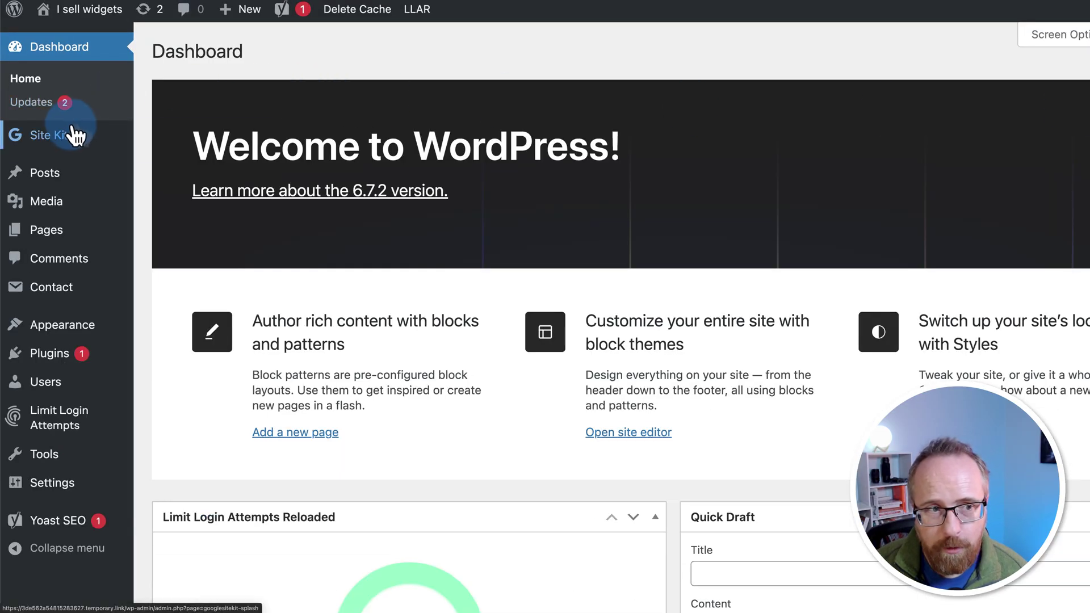
click(43, 176)
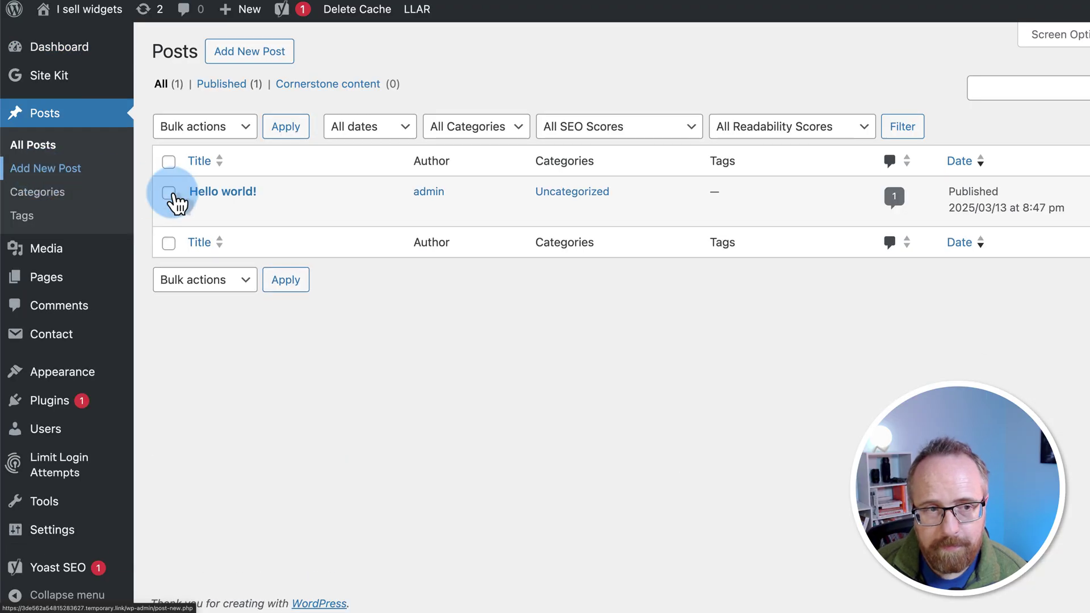
click(291, 214)
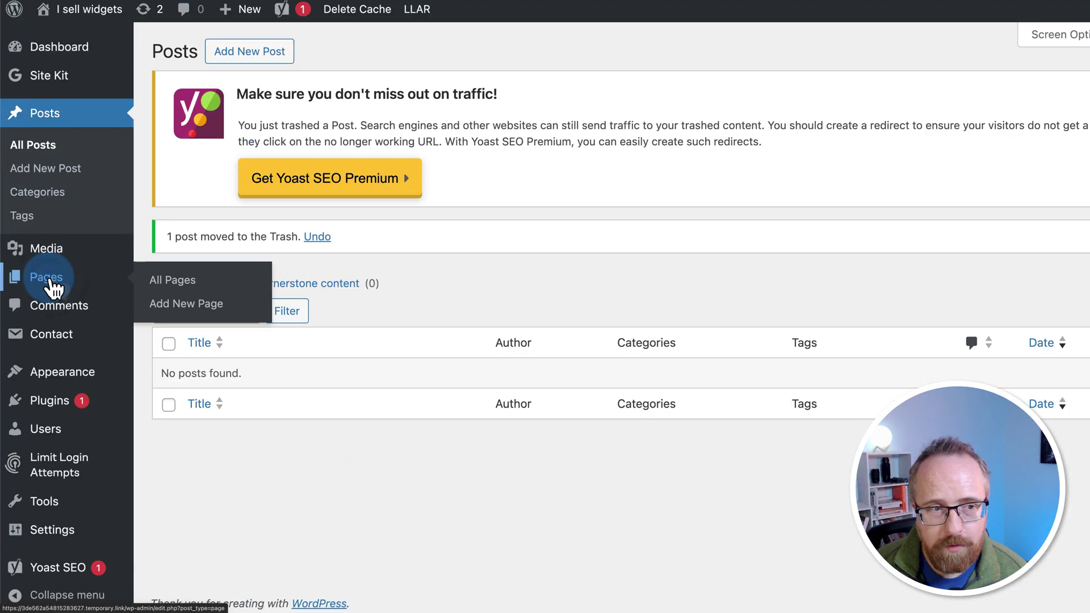
click(54, 284)
click(291, 263)
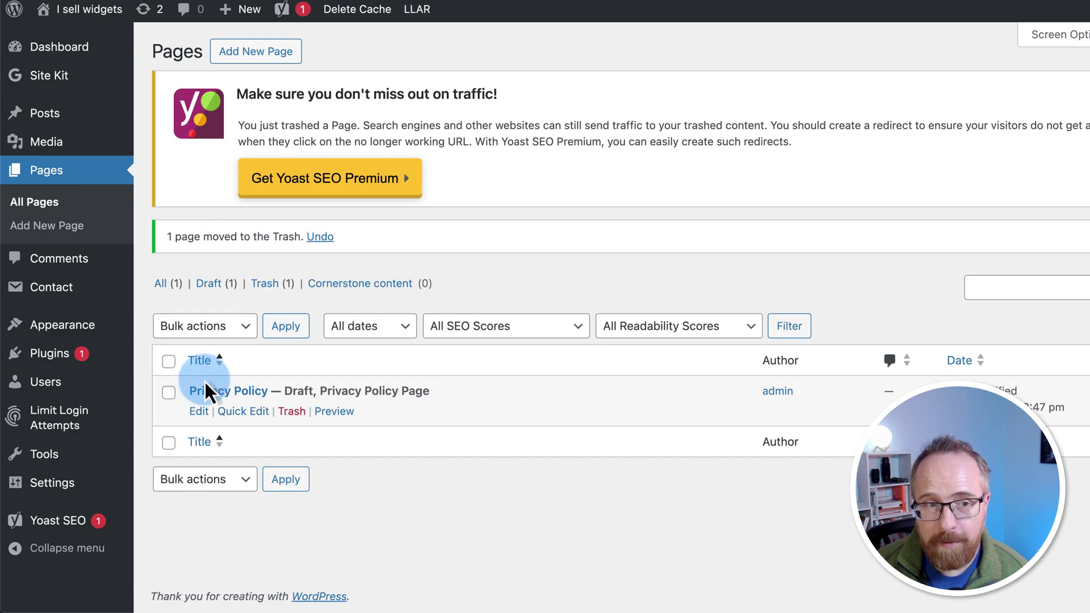
click(57, 258)
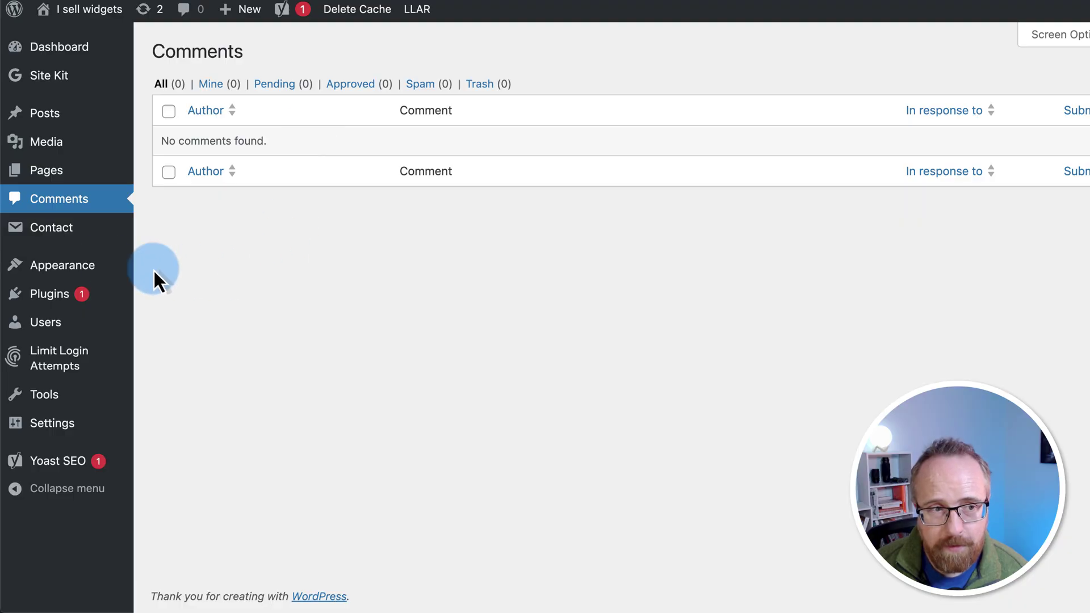
Step: Review the General settings: site title 'I sell widgets', tagline, site URLs and admin email
mouse_move(63, 418)
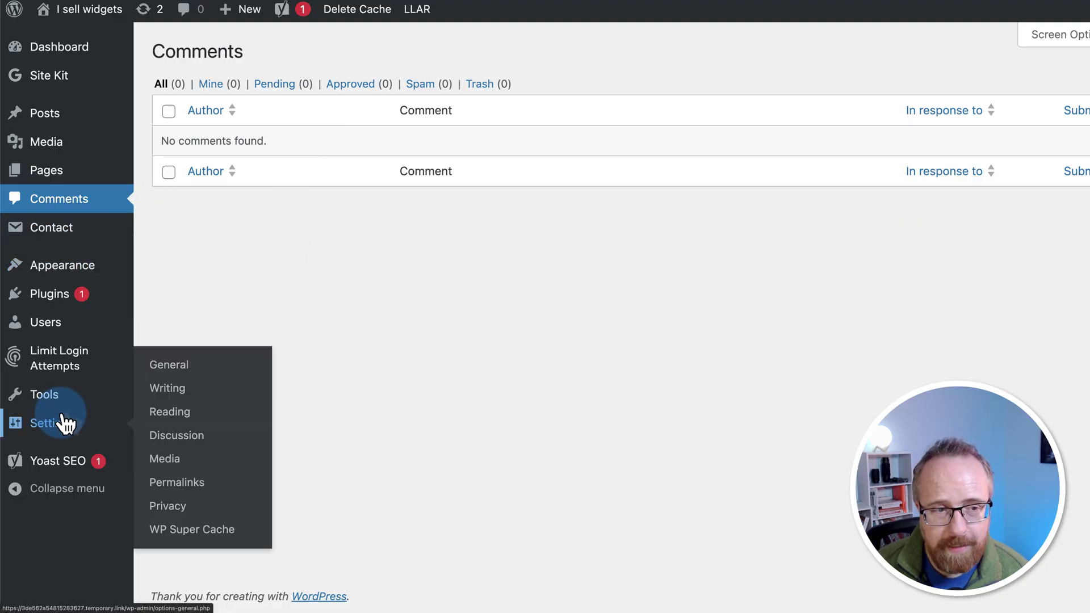
click(162, 369)
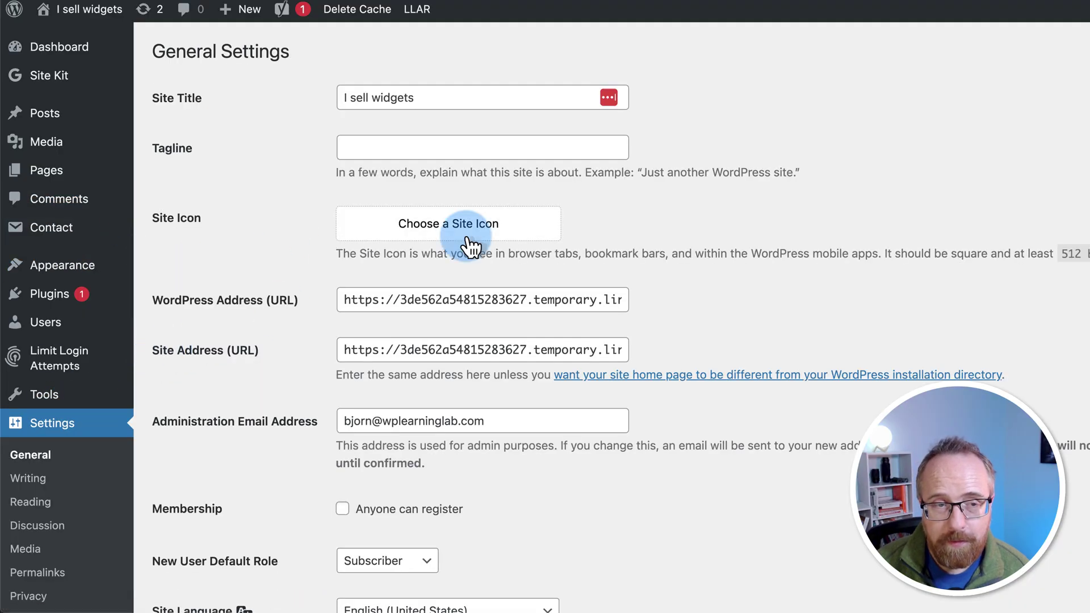
click(417, 98)
drag(417, 97, 336, 98)
click(341, 146)
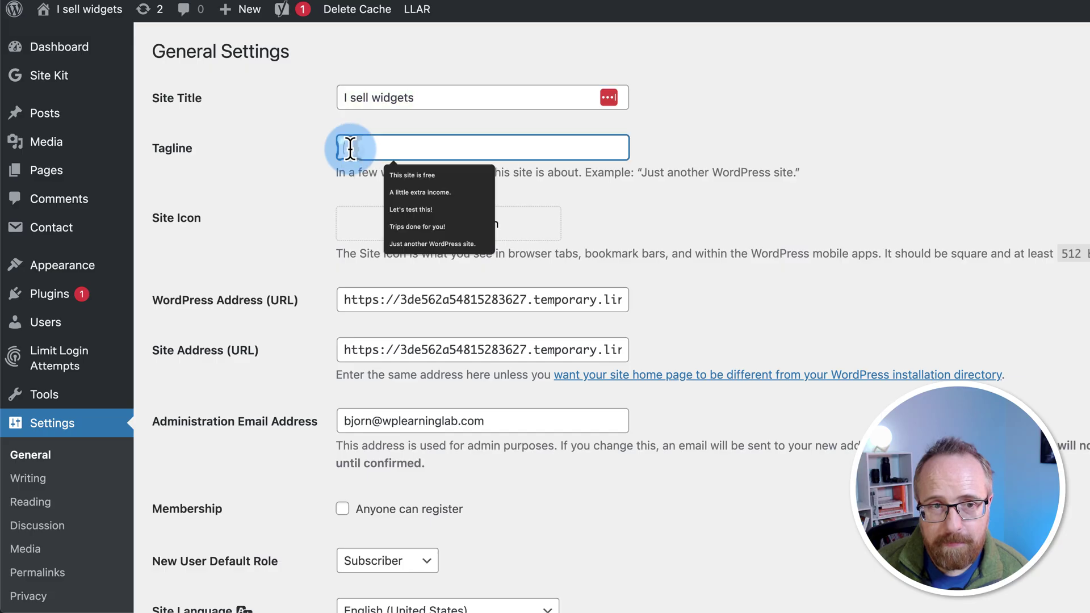
click(511, 171)
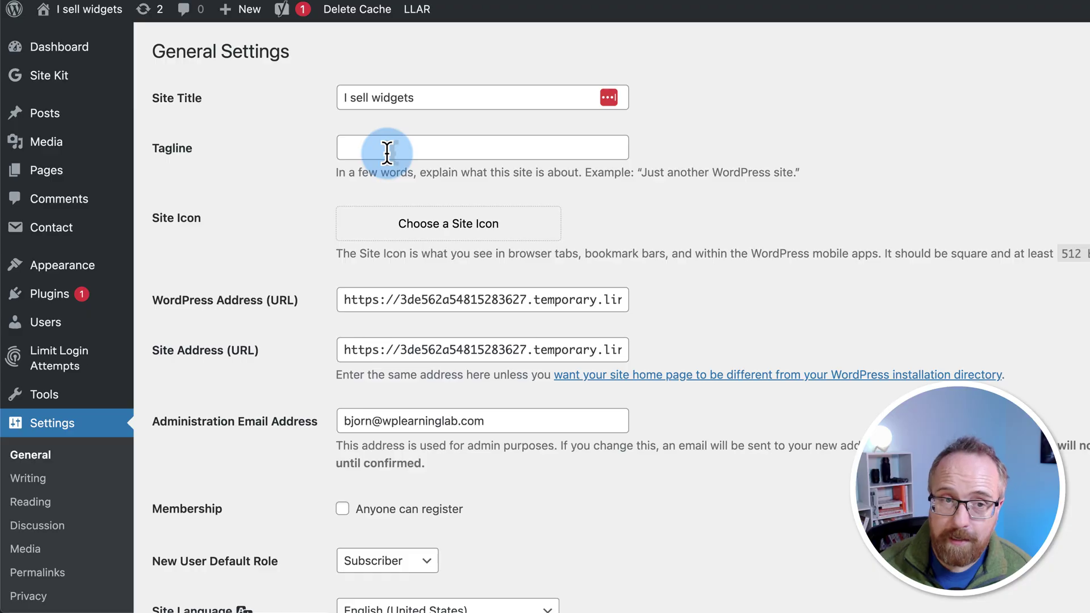
drag(425, 98, 291, 100)
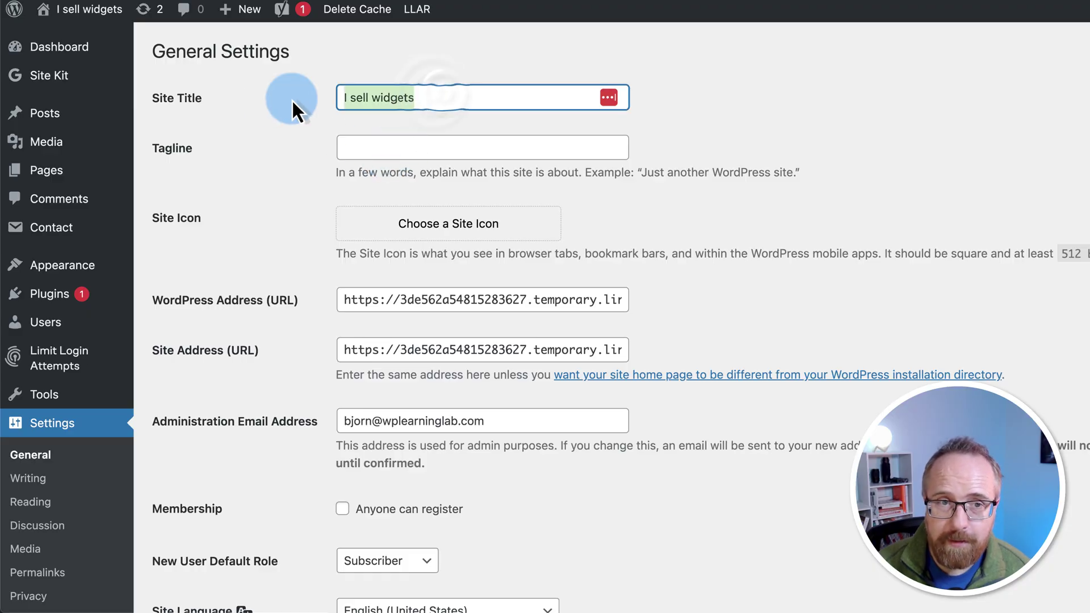
click(250, 187)
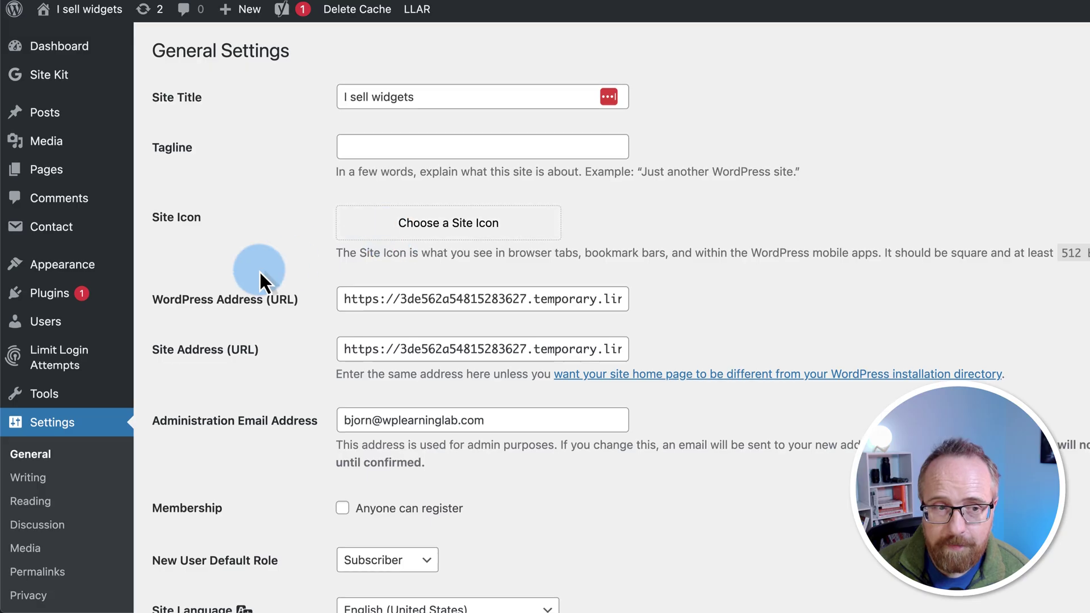
scroll(260, 273, down, 5)
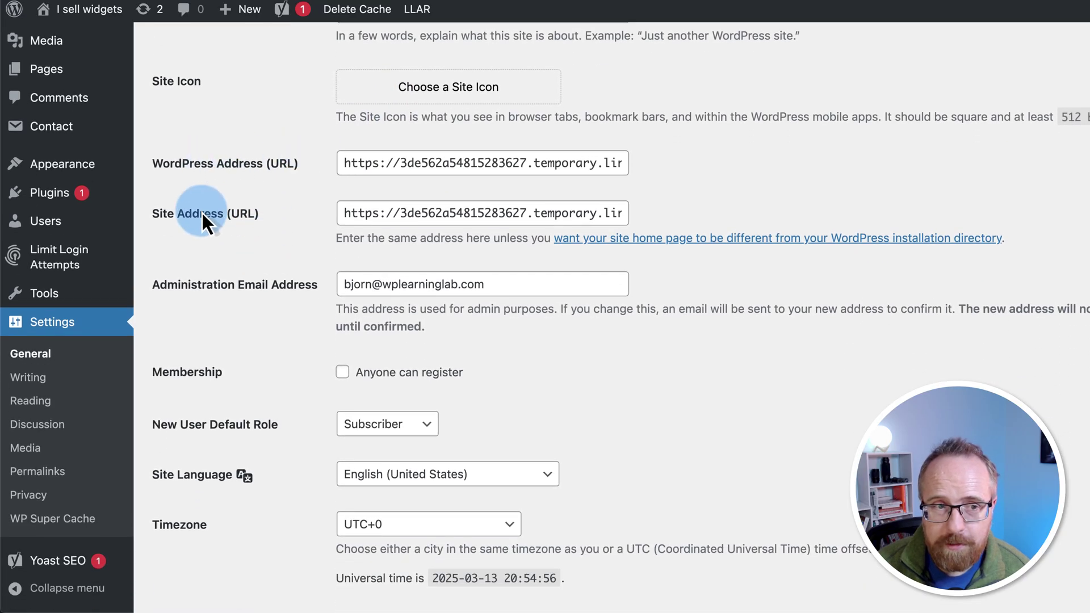
drag(347, 163, 724, 170)
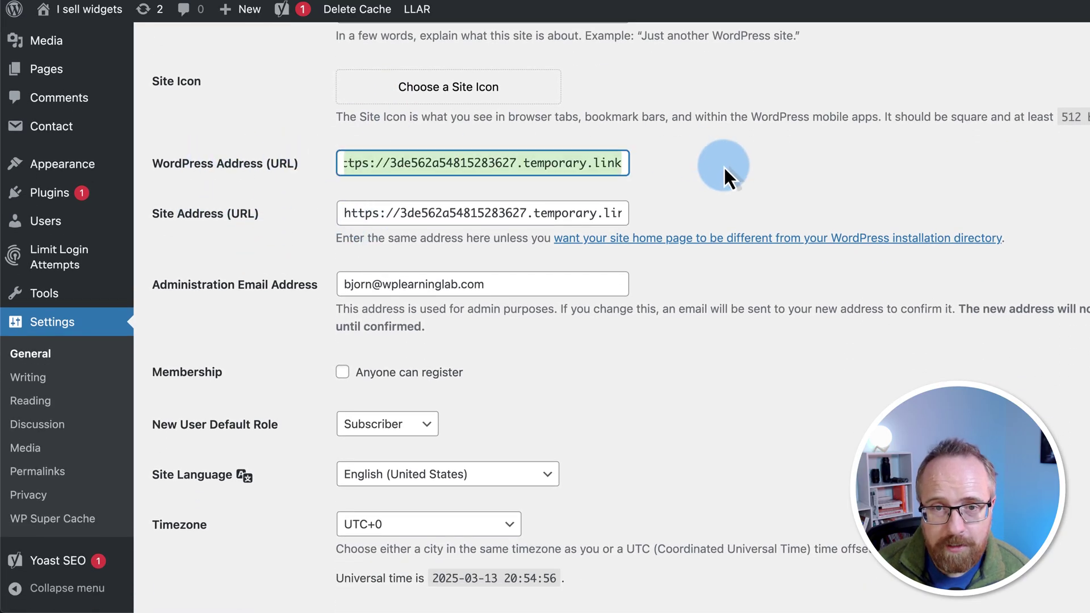
drag(344, 213, 718, 213)
click(669, 230)
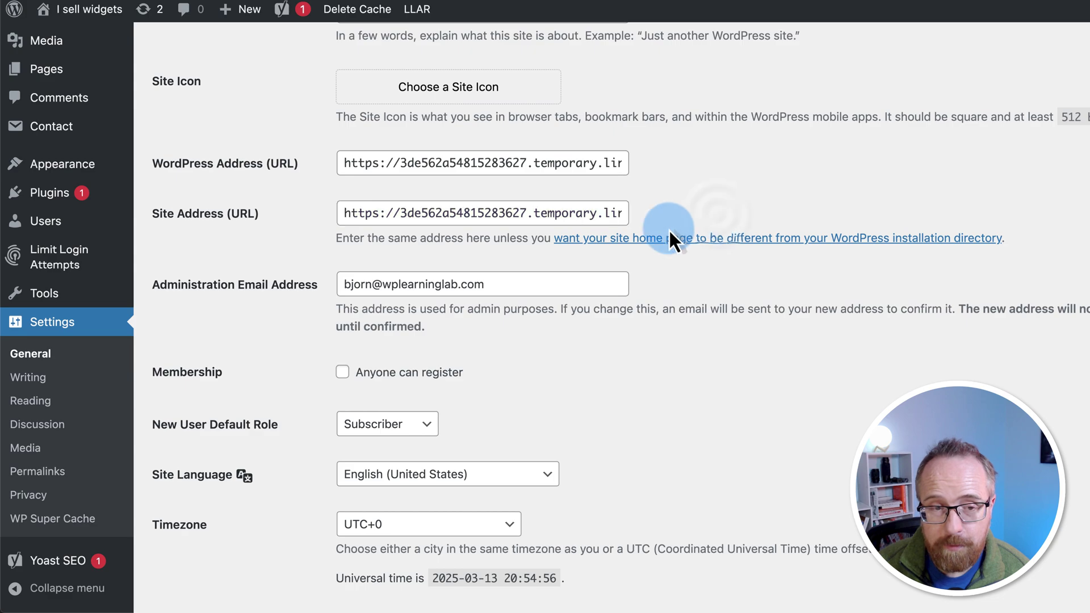
scroll(331, 290, down, 3)
click(497, 185)
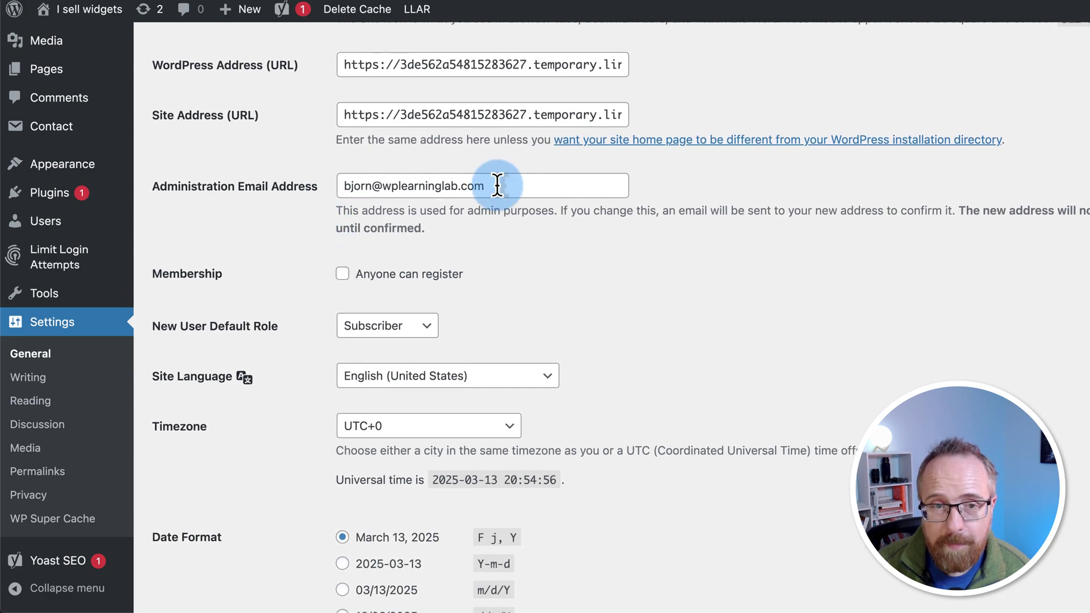
drag(497, 185, 314, 182)
scroll(270, 260, down, 1)
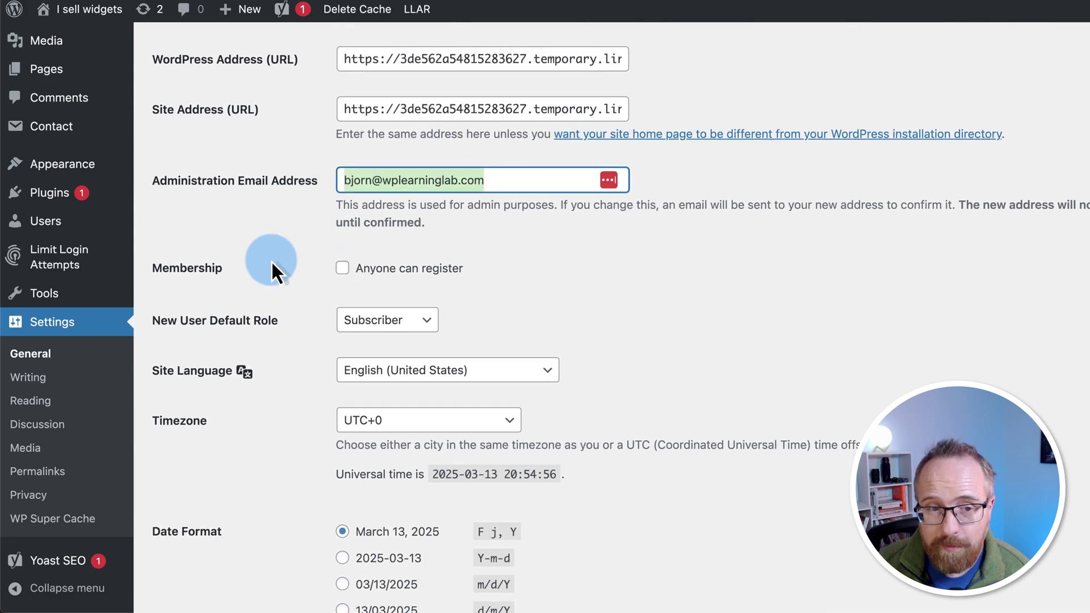
scroll(271, 260, down, 5)
scroll(226, 190, up, 2)
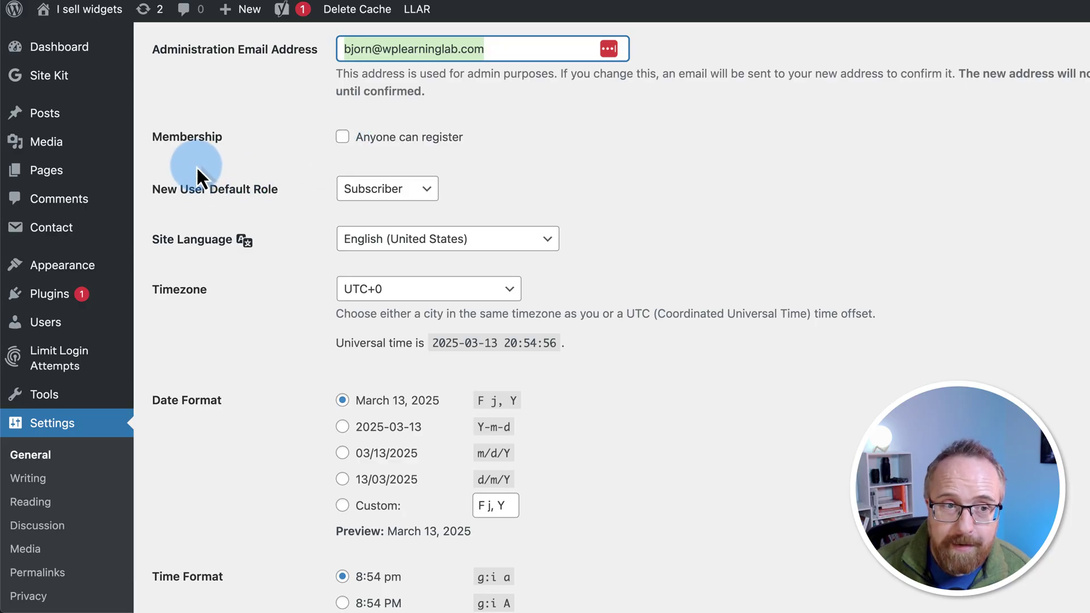
Step: Keep Subscriber as the new user default role and Monday as the week start
click(386, 190)
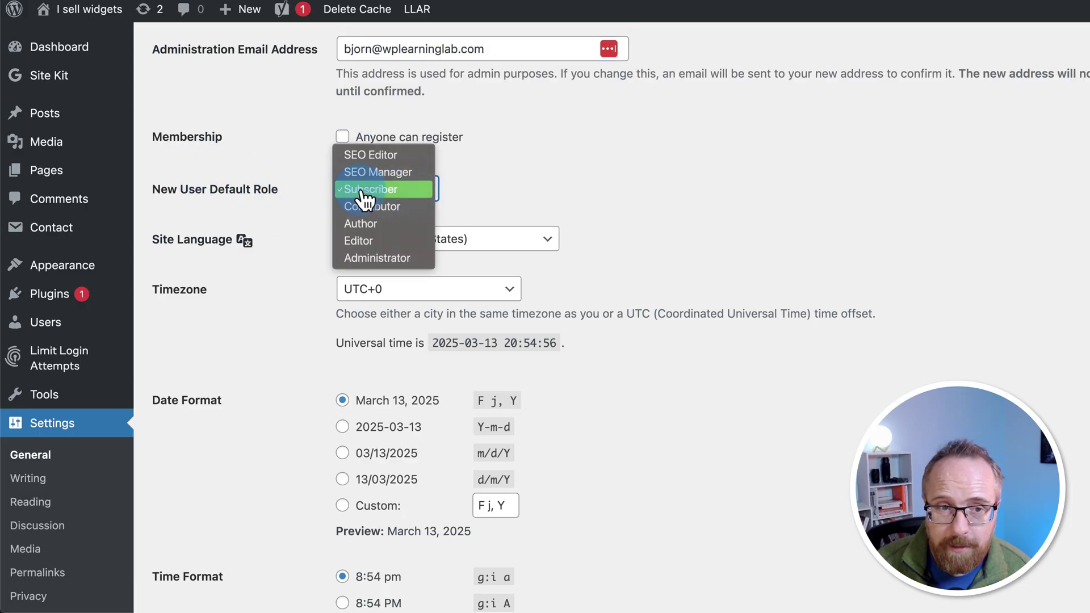
click(372, 193)
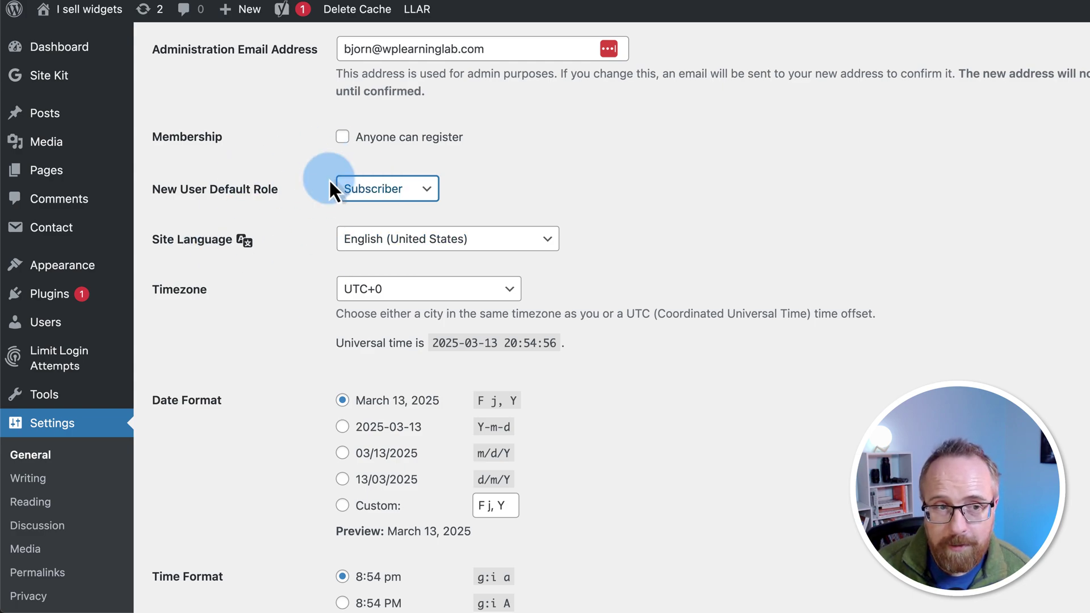
scroll(319, 230, down, 2)
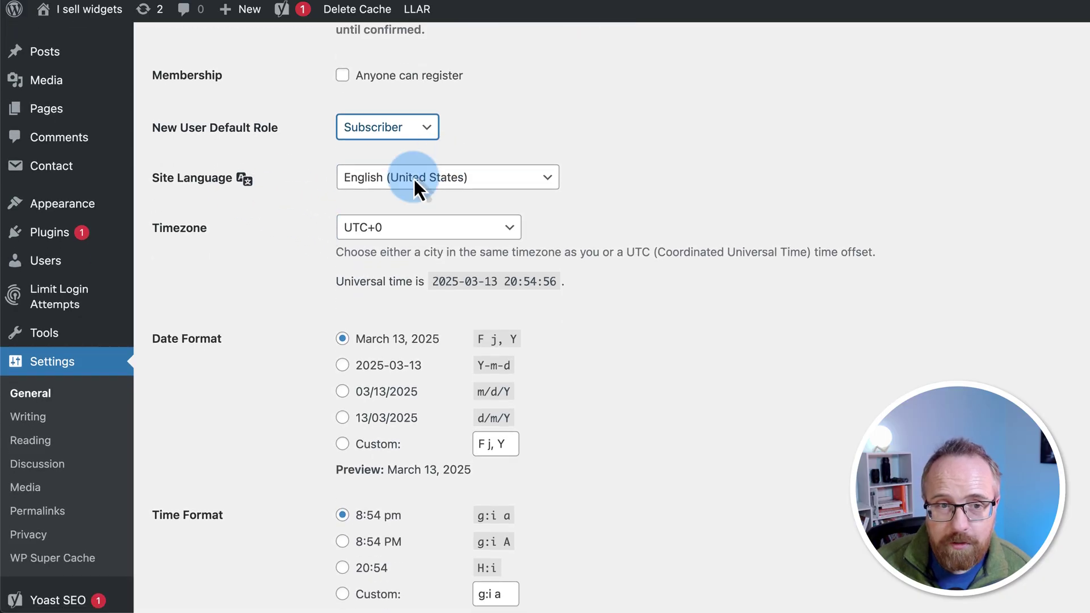
scroll(291, 261, down, 2)
scroll(403, 219, down, 3)
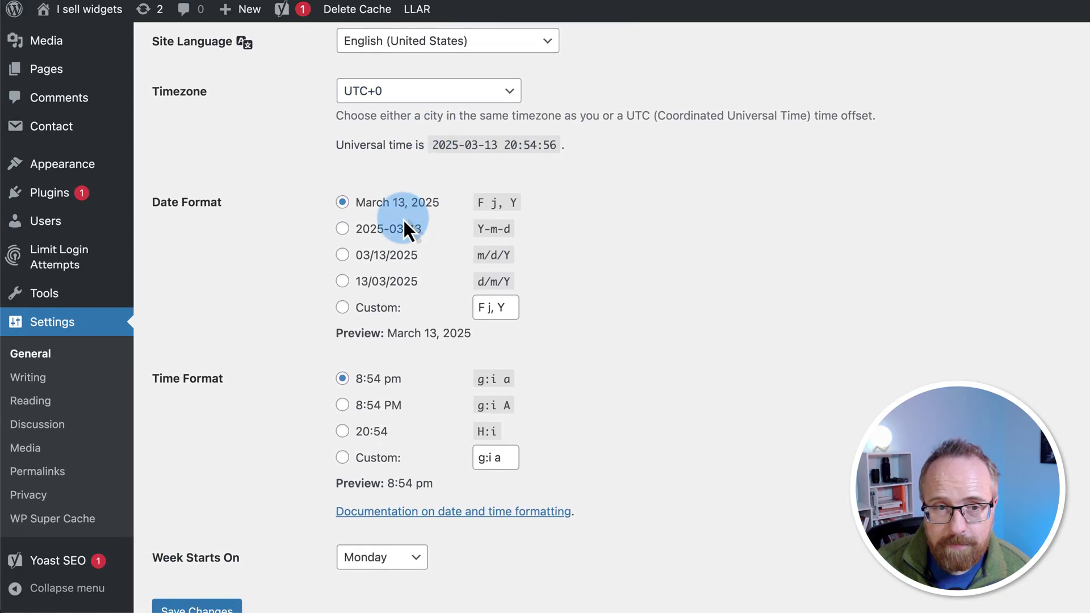
scroll(387, 255, down, 3)
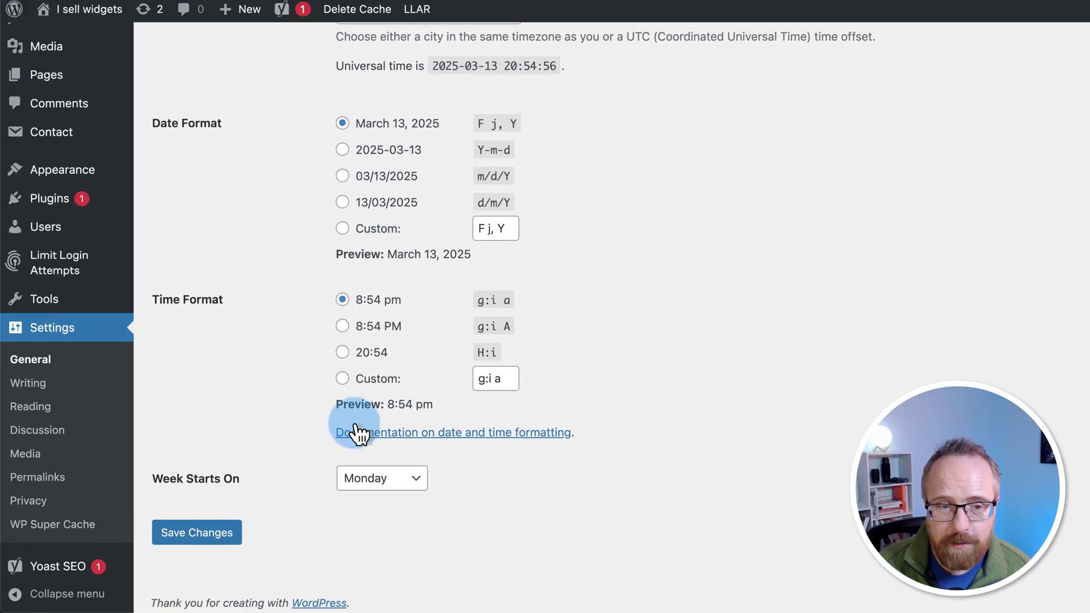
scroll(335, 403, down, 1)
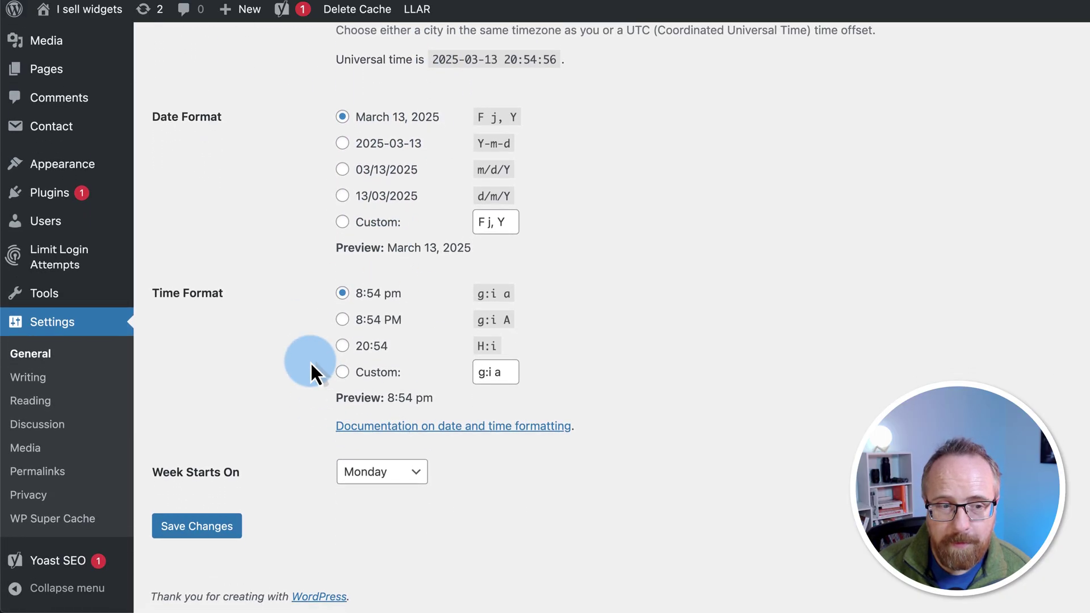
click(400, 475)
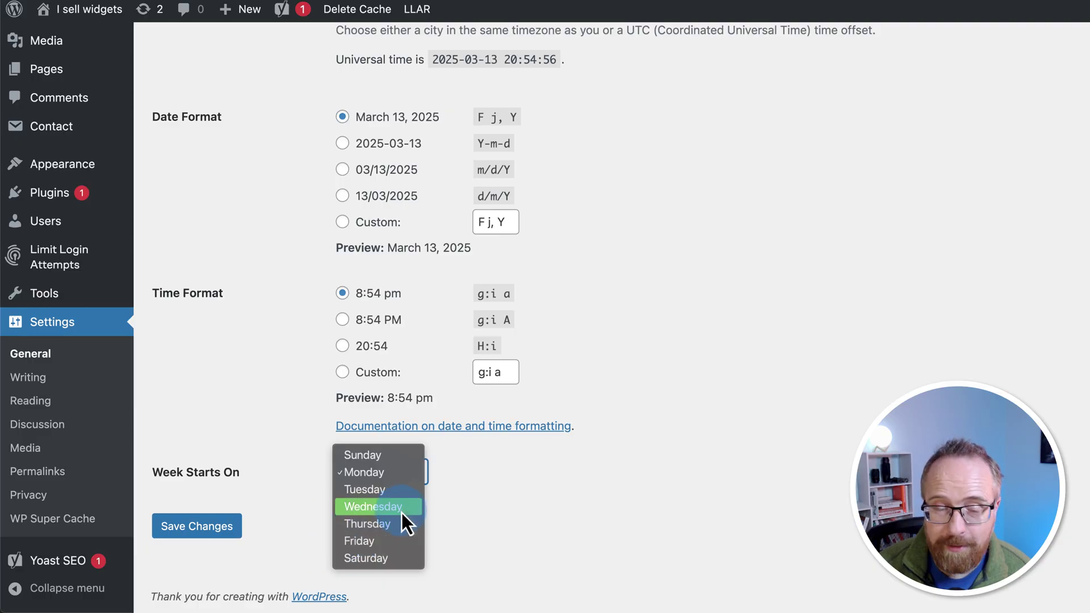
click(271, 466)
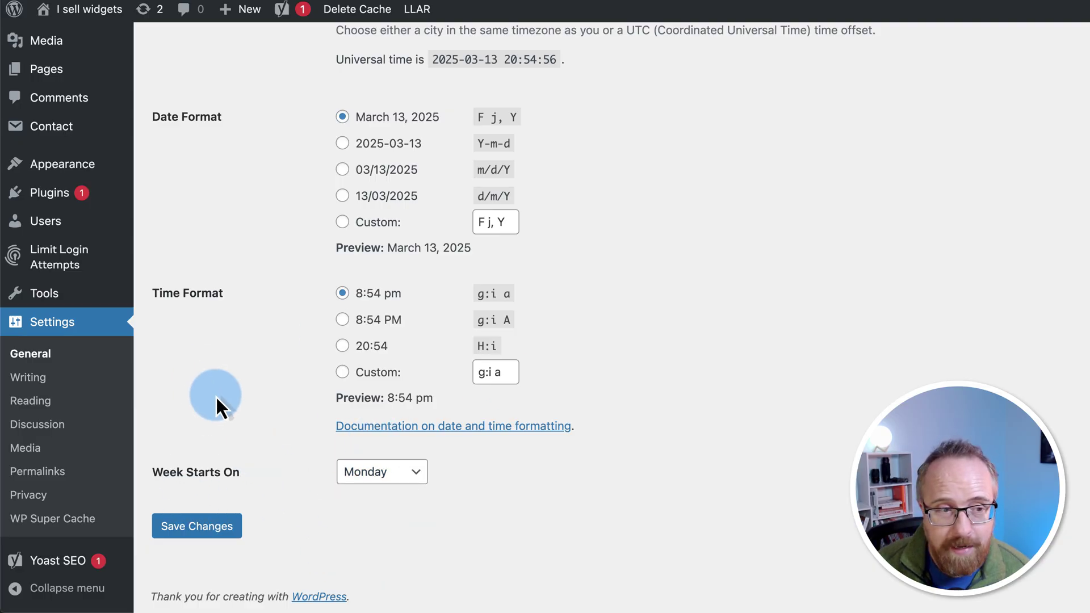
scroll(218, 401, up, 10)
Step: Select the Post name permalink structure (/%postname%/) in Permalink Settings
click(38, 472)
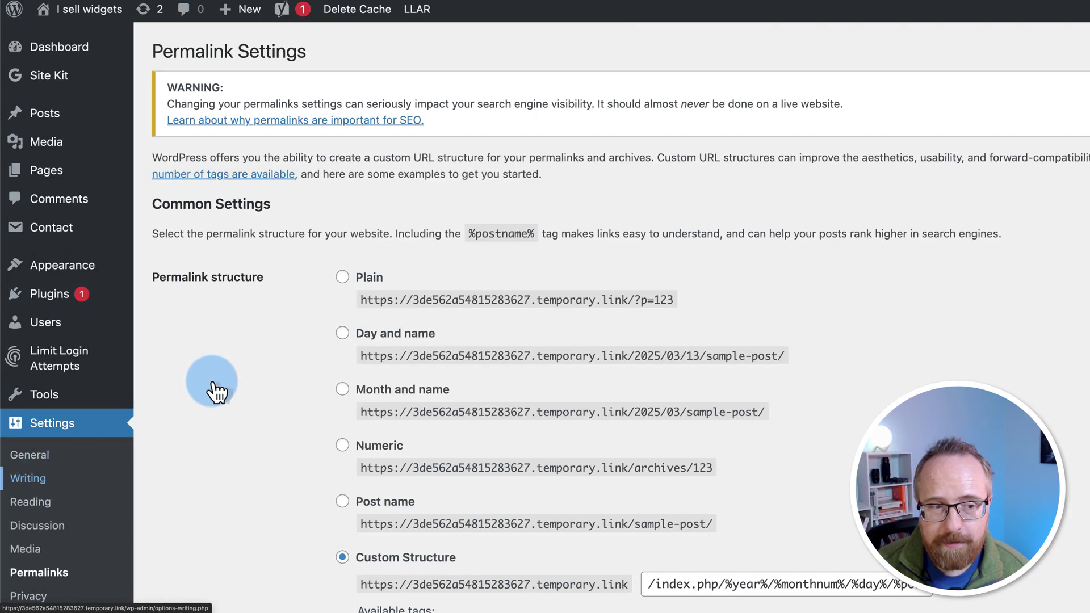
scroll(217, 392, down, 5)
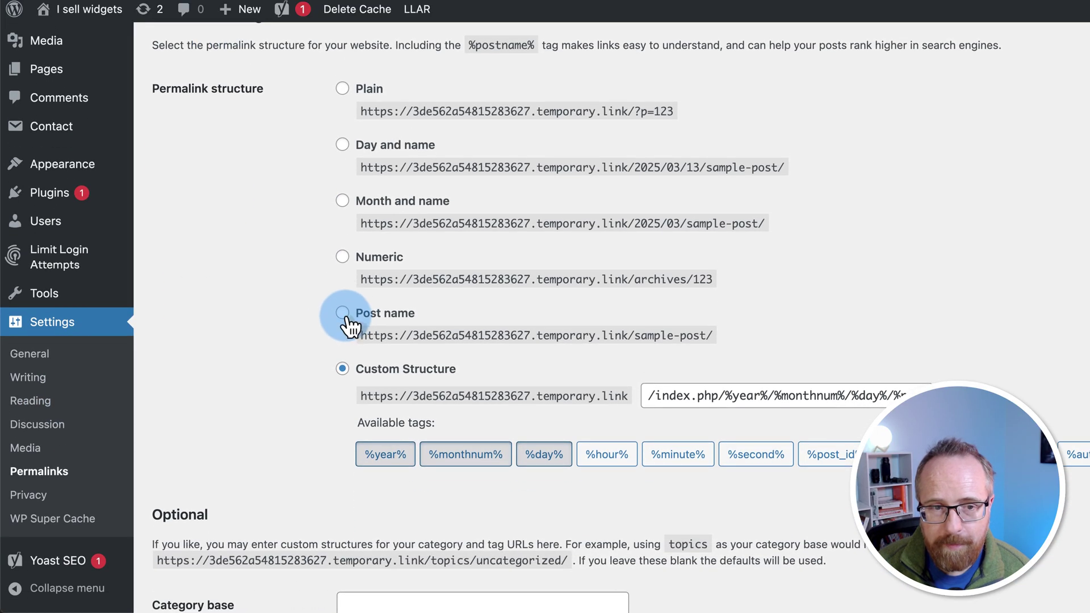
click(343, 314)
drag(632, 335, 726, 331)
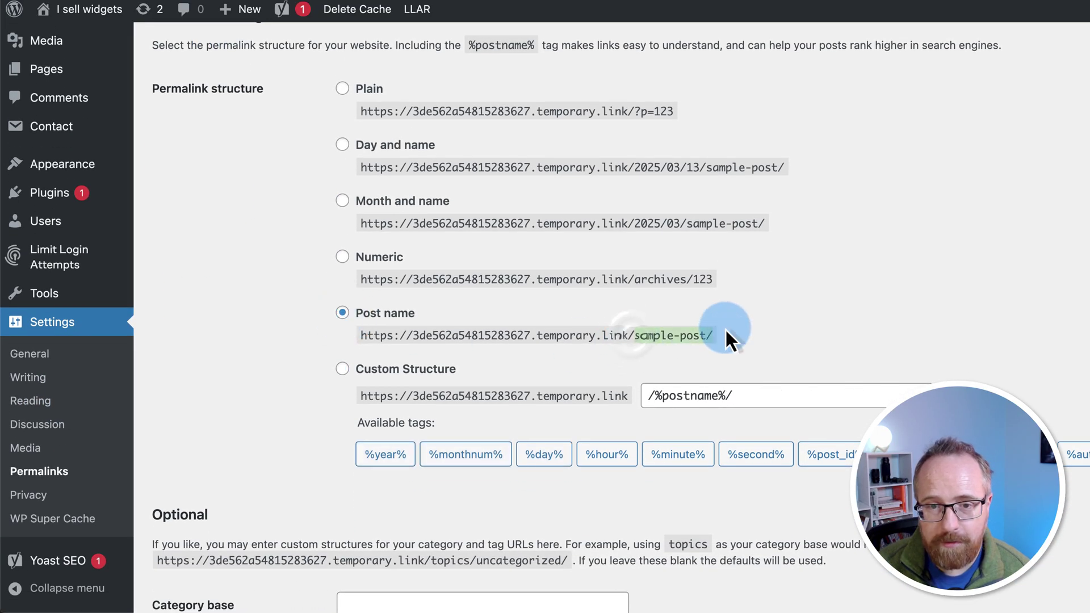
scroll(198, 397, down, 4)
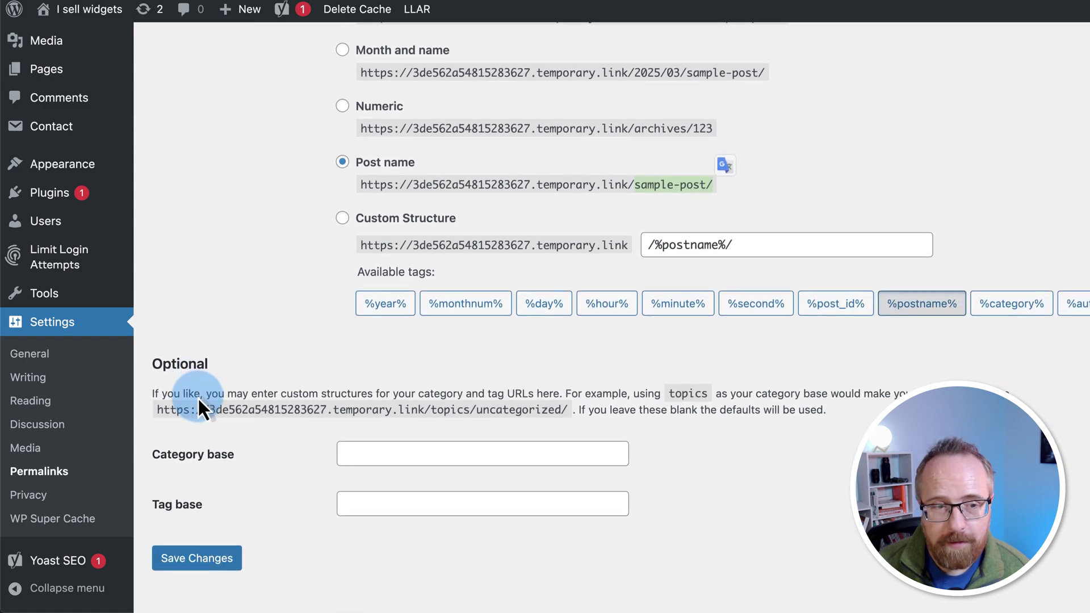
Step: Save the Post name permalink structure and bring up Settings > Reading
click(213, 537)
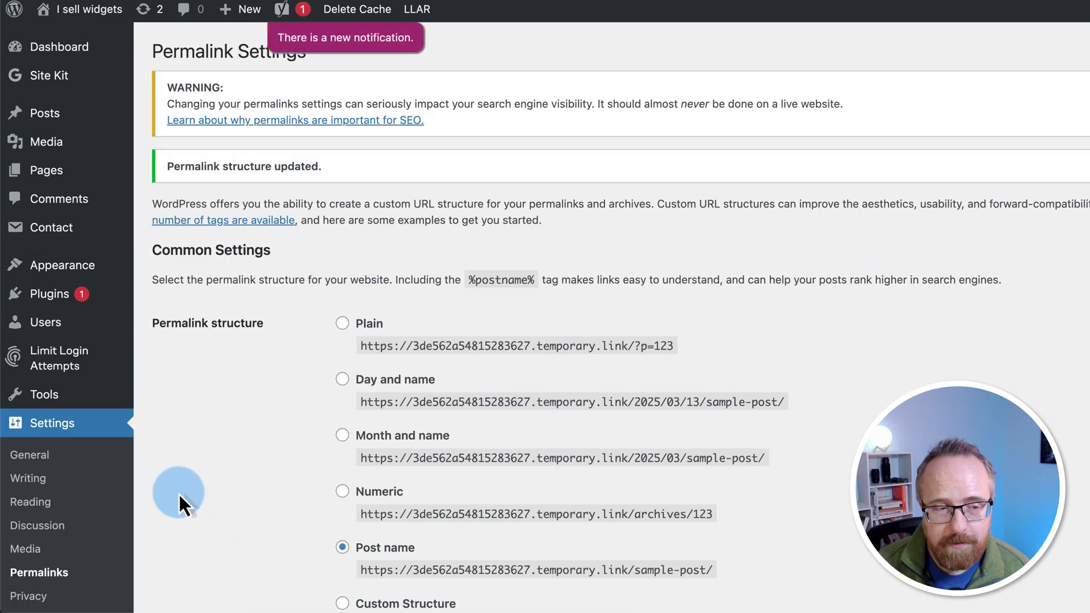
scroll(179, 493, down, 4)
click(36, 403)
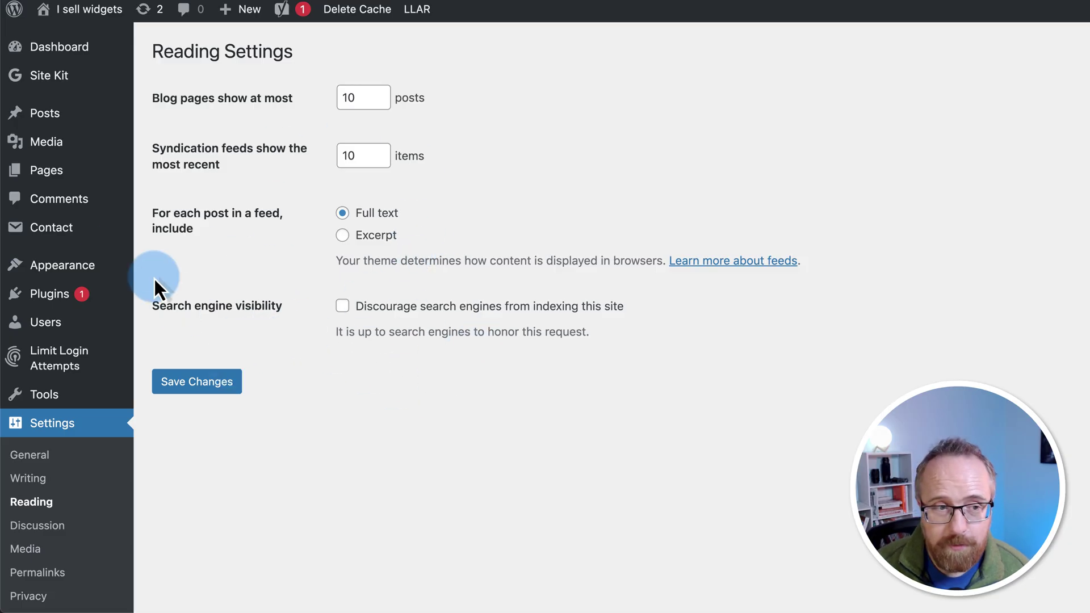
Step: Install and activate the Astra theme, then launch its Starter Templates setup
mouse_move(78, 269)
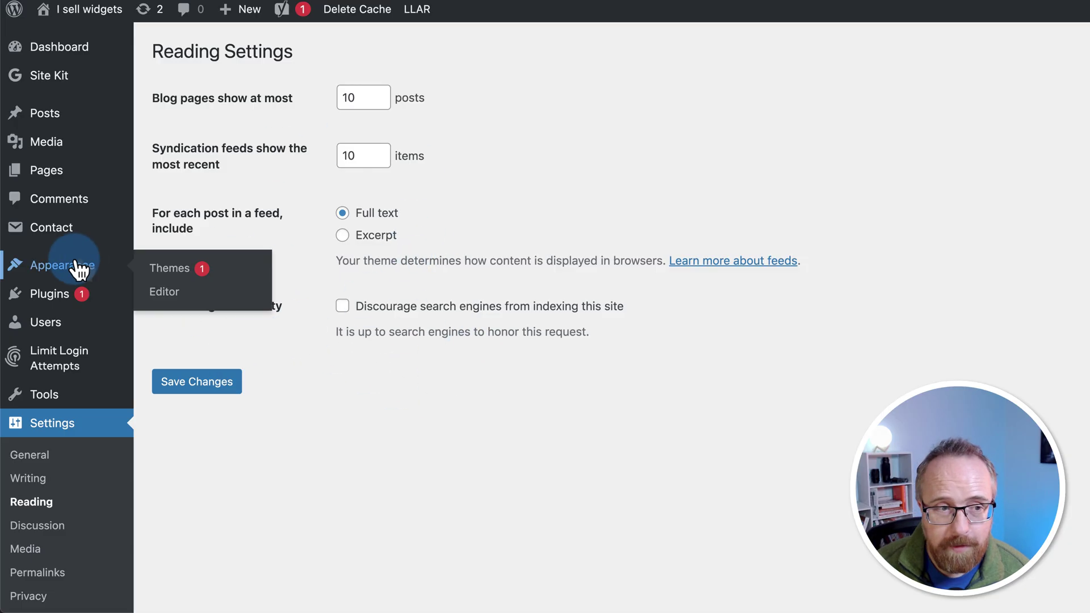
click(167, 272)
click(335, 55)
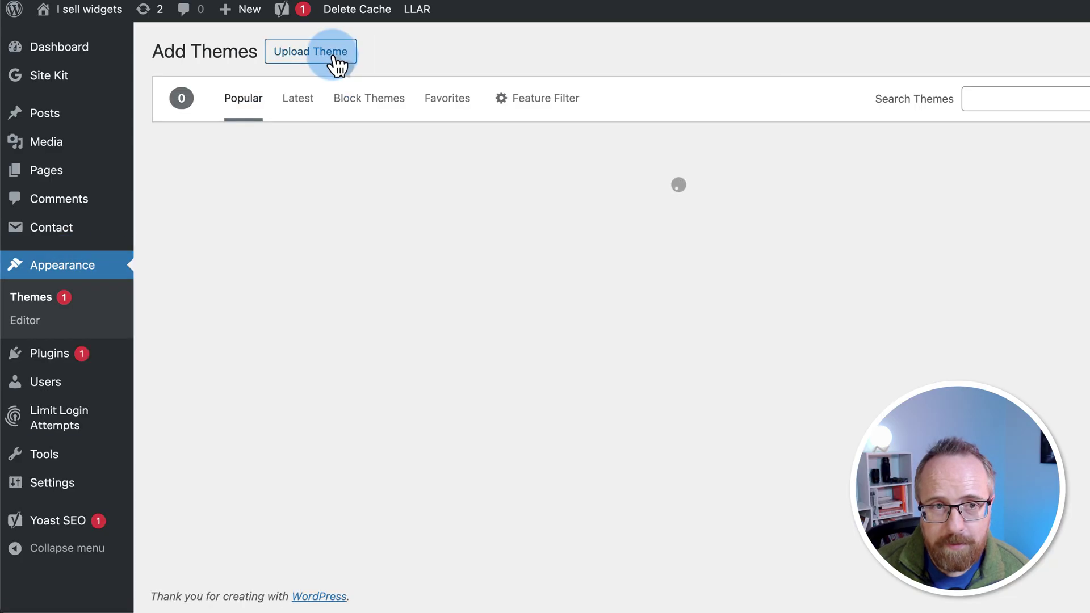
scroll(445, 311, down, 5)
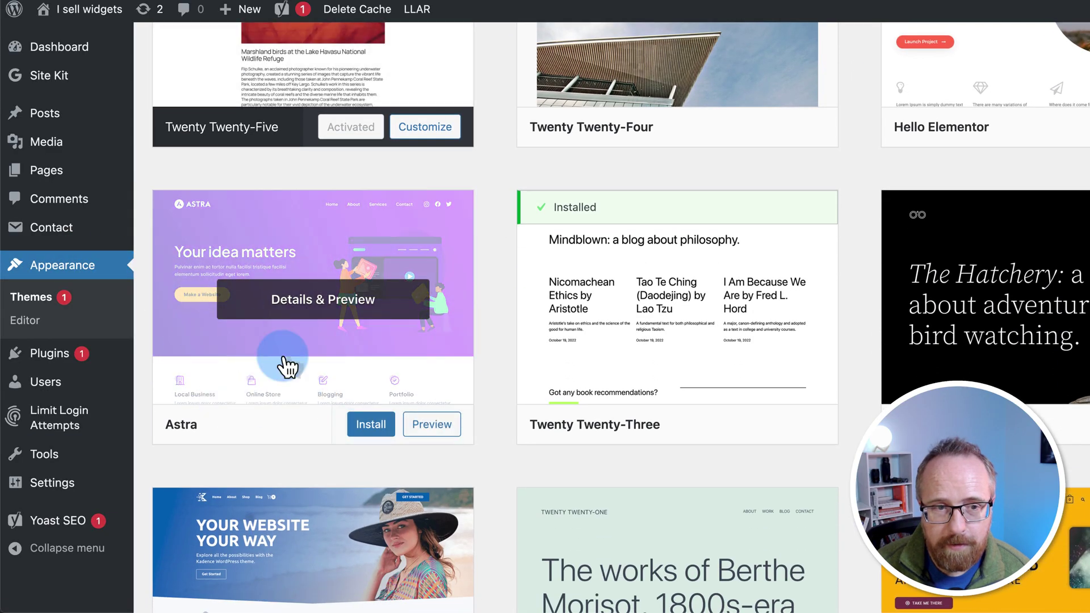
click(380, 427)
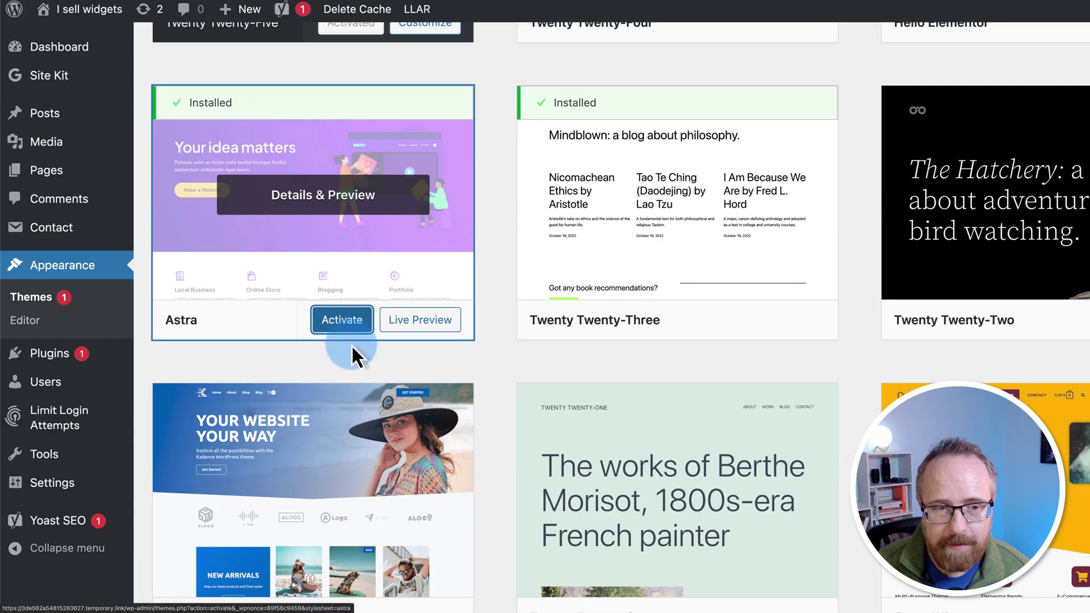
click(342, 317)
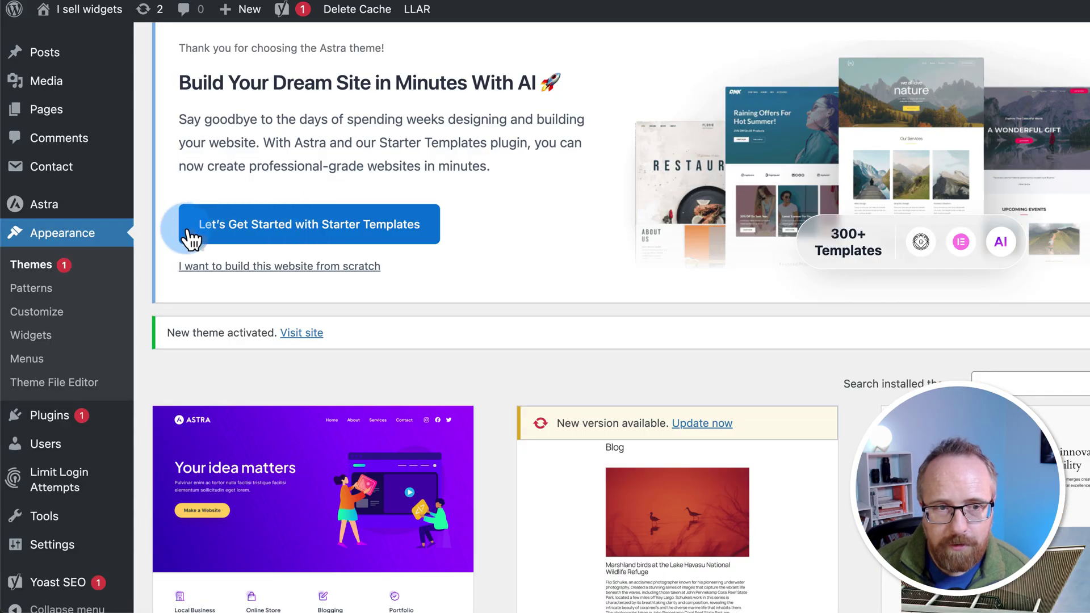
click(386, 230)
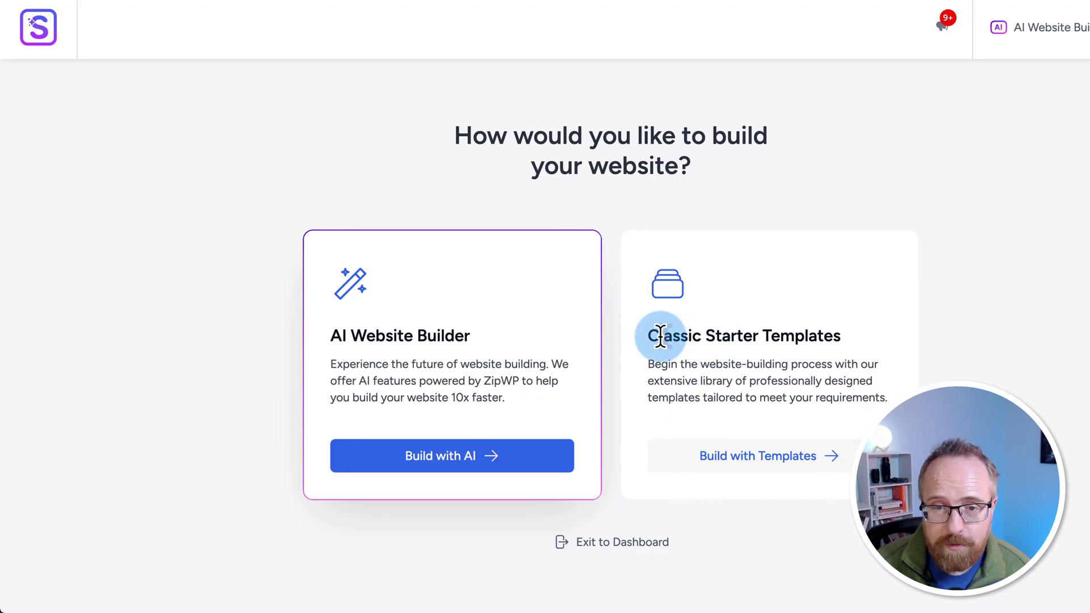
Step: Choose Build with Templates and the Block Editor as the page builder
drag(658, 336, 853, 343)
click(817, 456)
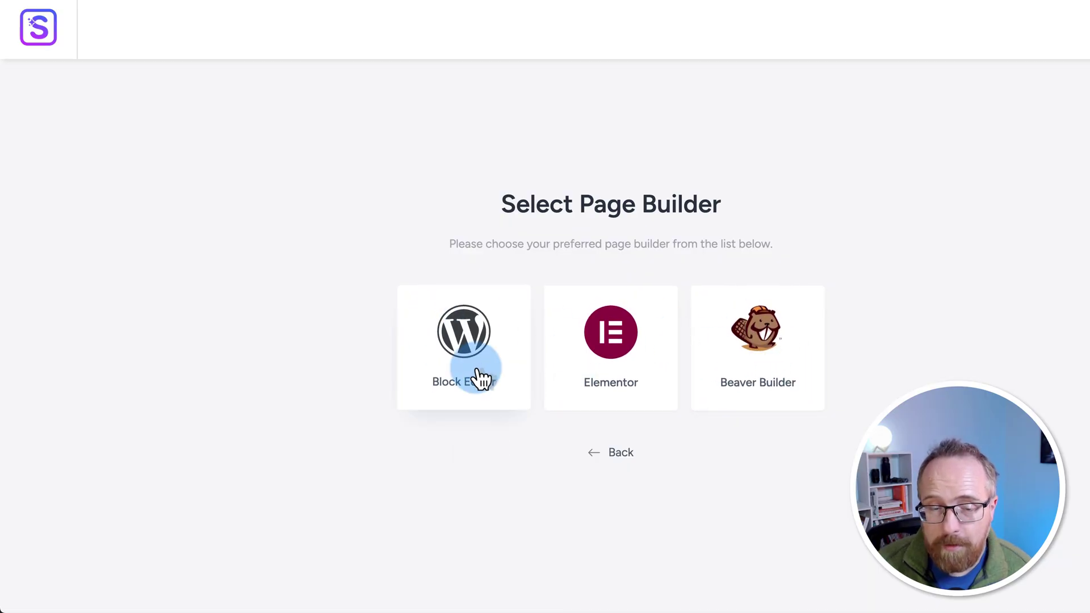
click(465, 341)
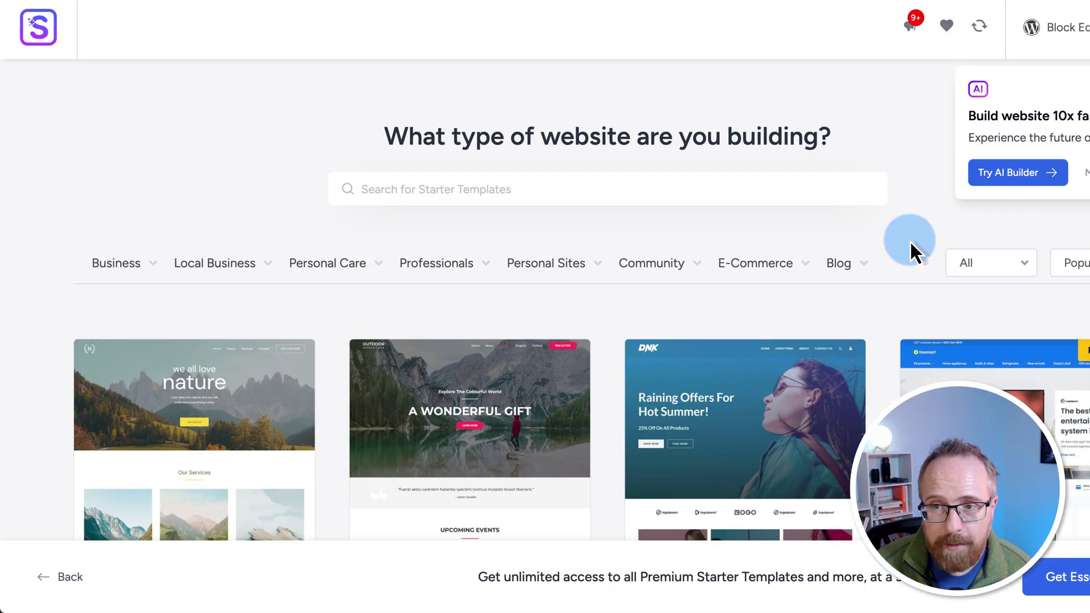
Step: Inspect the All/Premium template filter and leave it showing All templates
scroll(324, 307, down, 3)
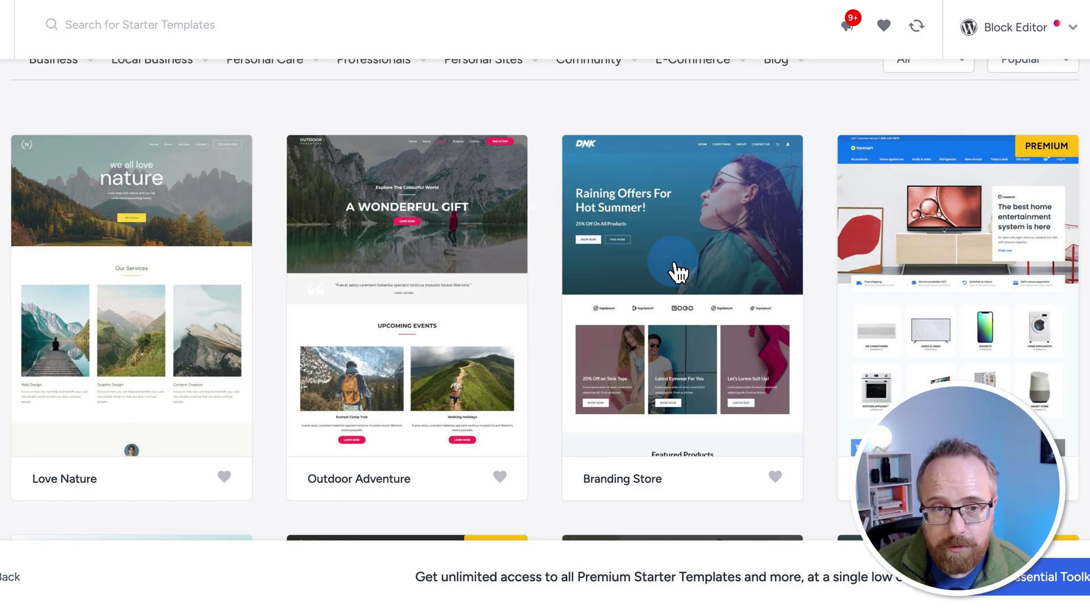
scroll(523, 360, up, 4)
click(945, 271)
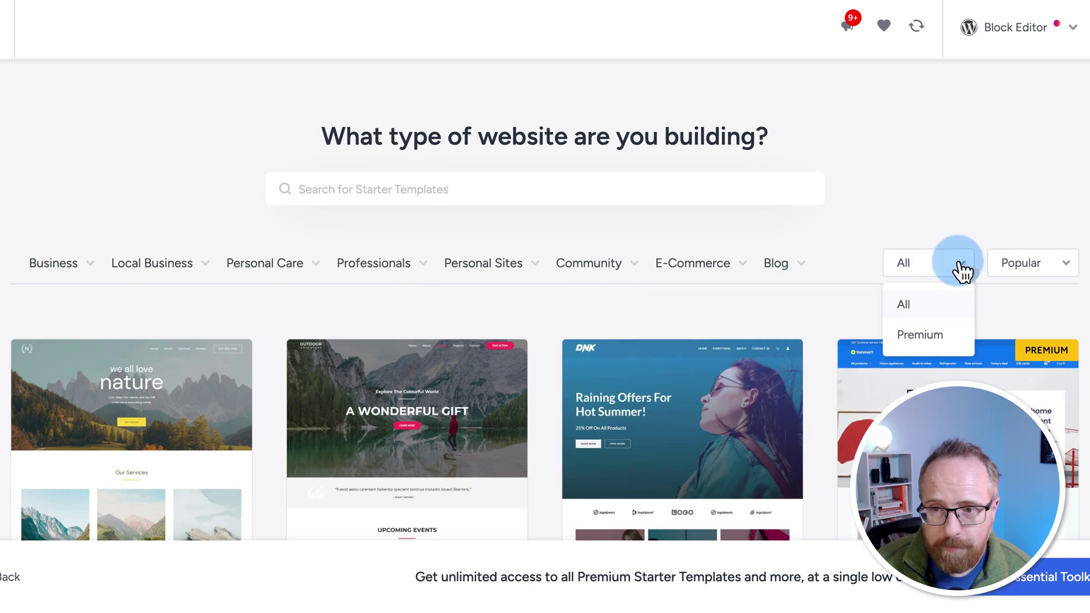
click(1019, 280)
click(962, 272)
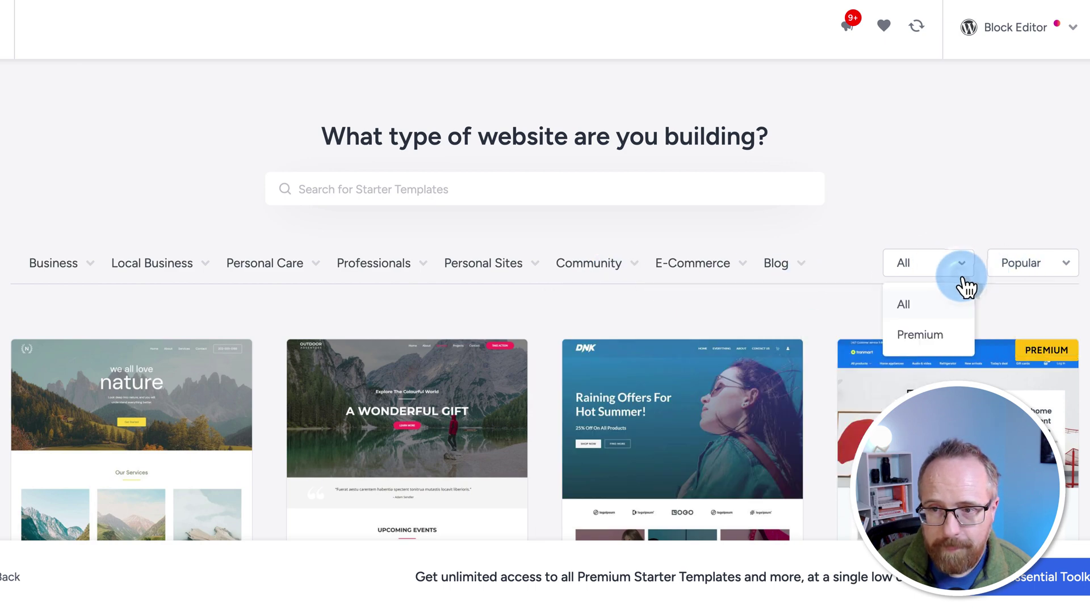
click(940, 334)
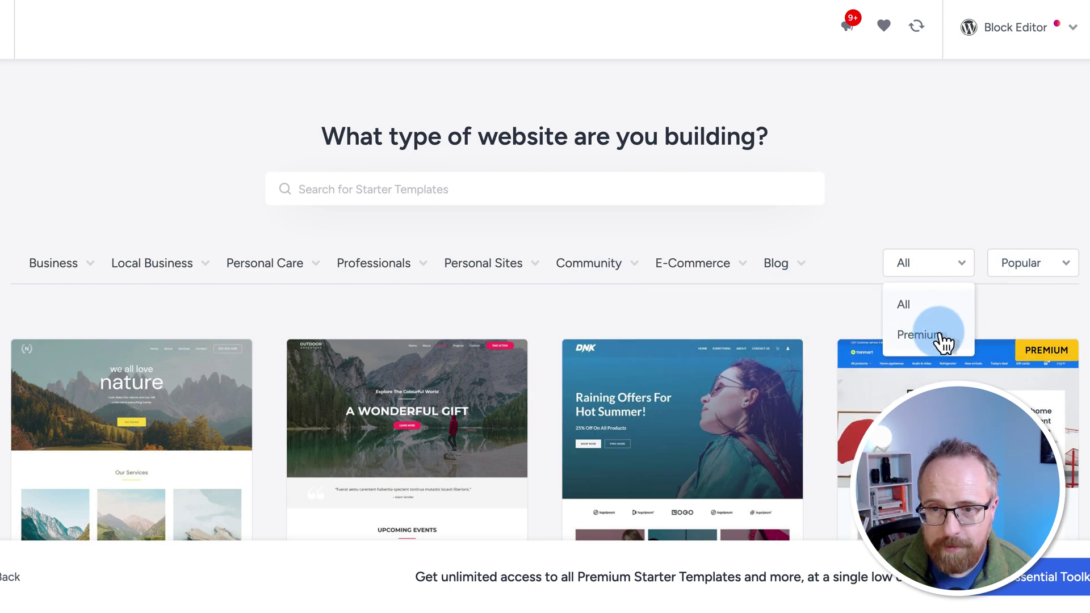
click(904, 311)
Step: Scroll through the template gallery down to the Electrician template
scroll(255, 346, down, 2)
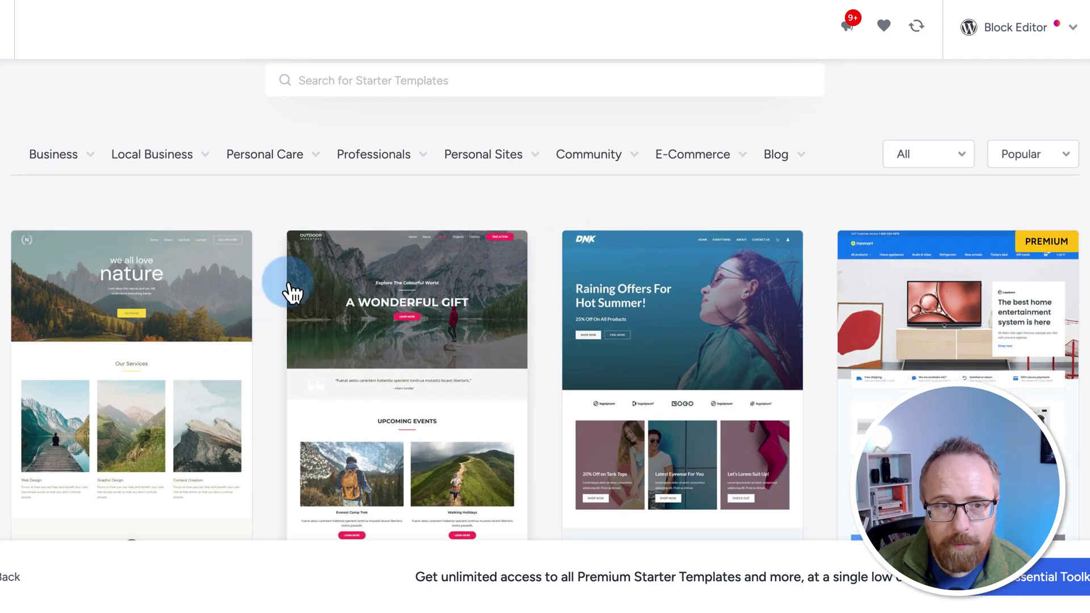
scroll(287, 292, down, 1)
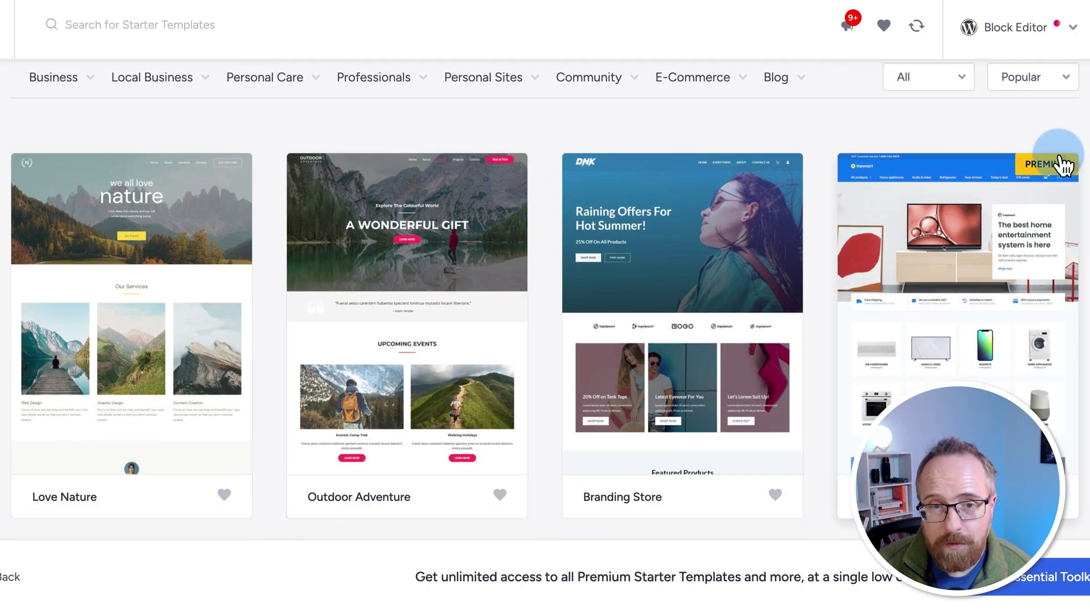
scroll(266, 402, down, 5)
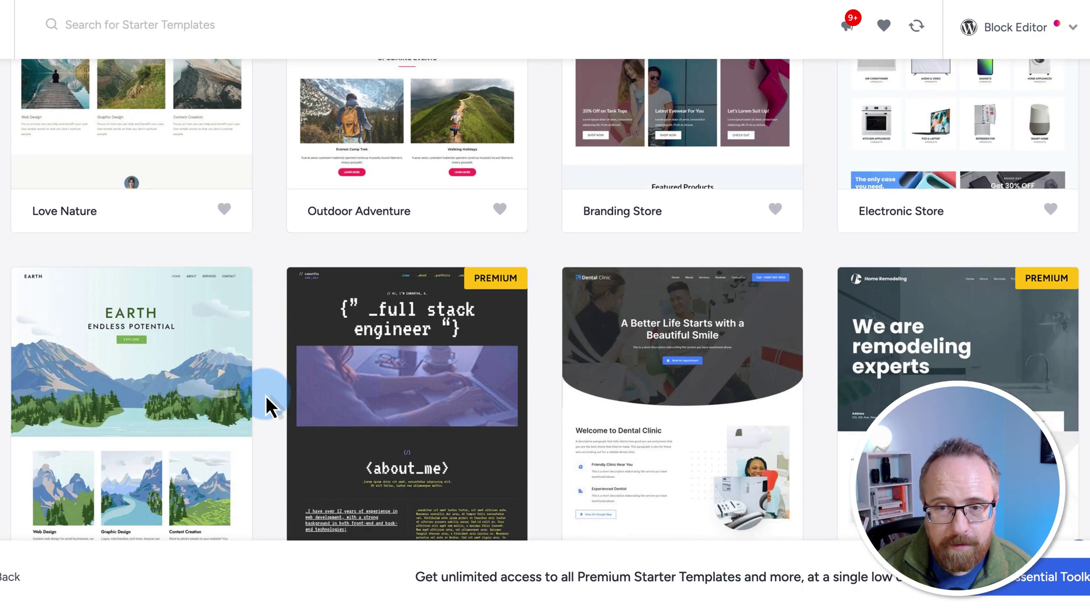
scroll(267, 401, down, 9)
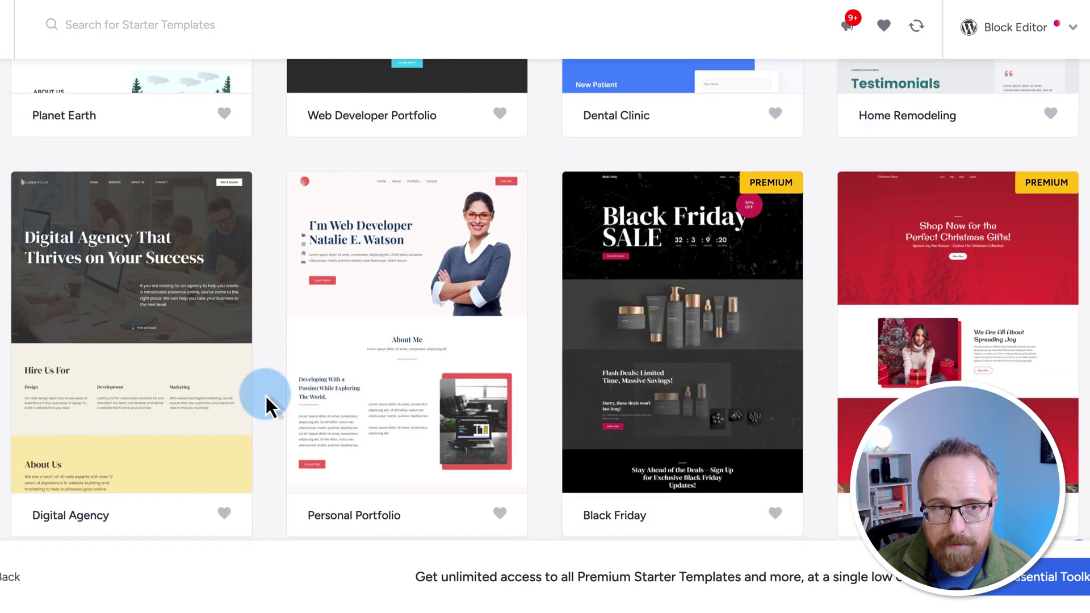
scroll(265, 394, down, 9)
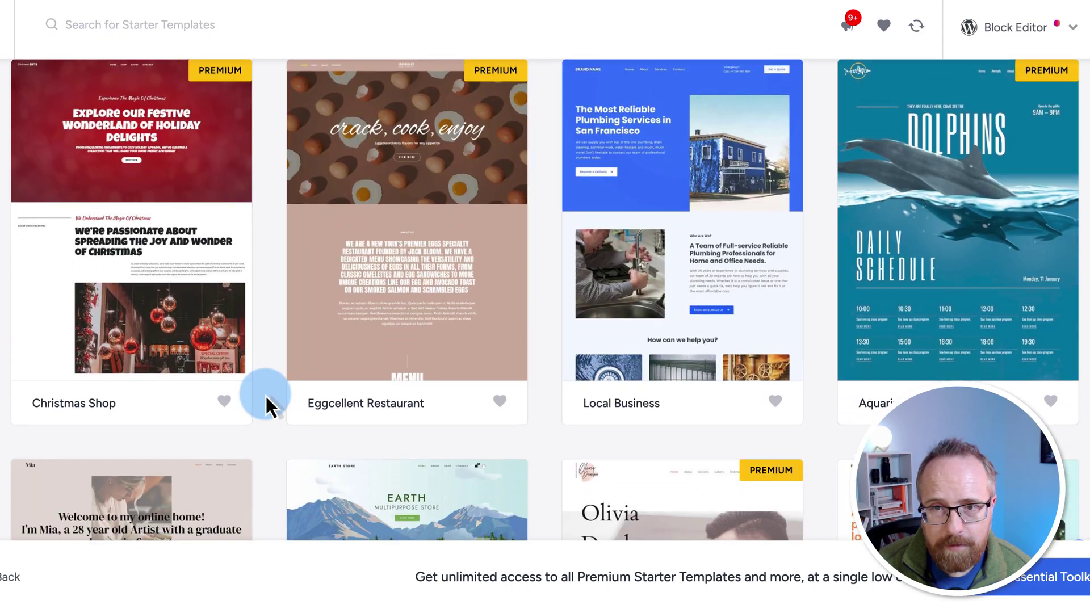
scroll(264, 394, down, 7)
scroll(264, 394, up, 2)
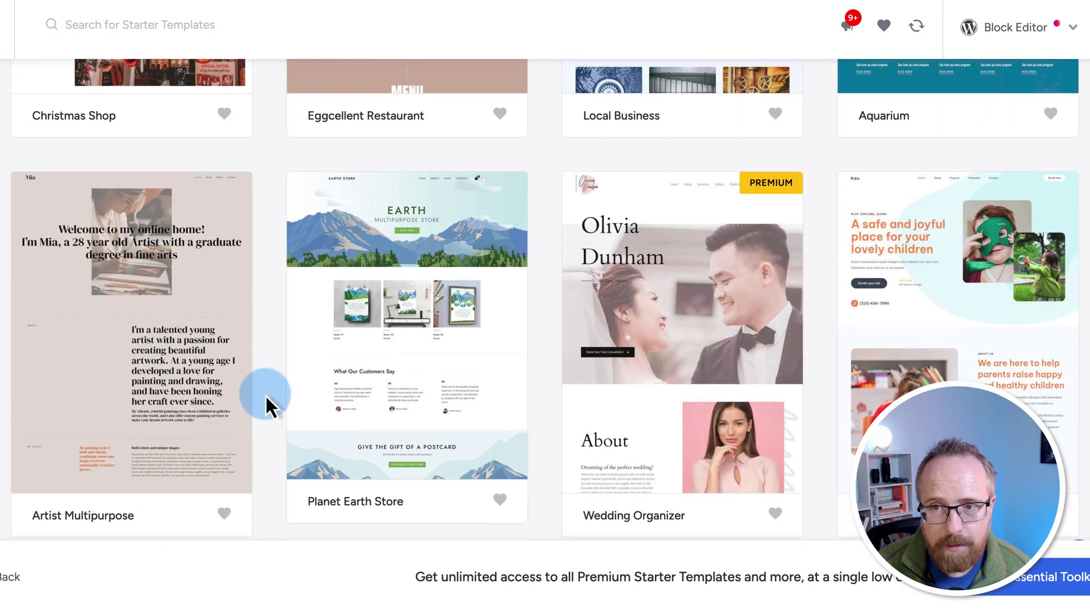
scroll(265, 394, down, 1)
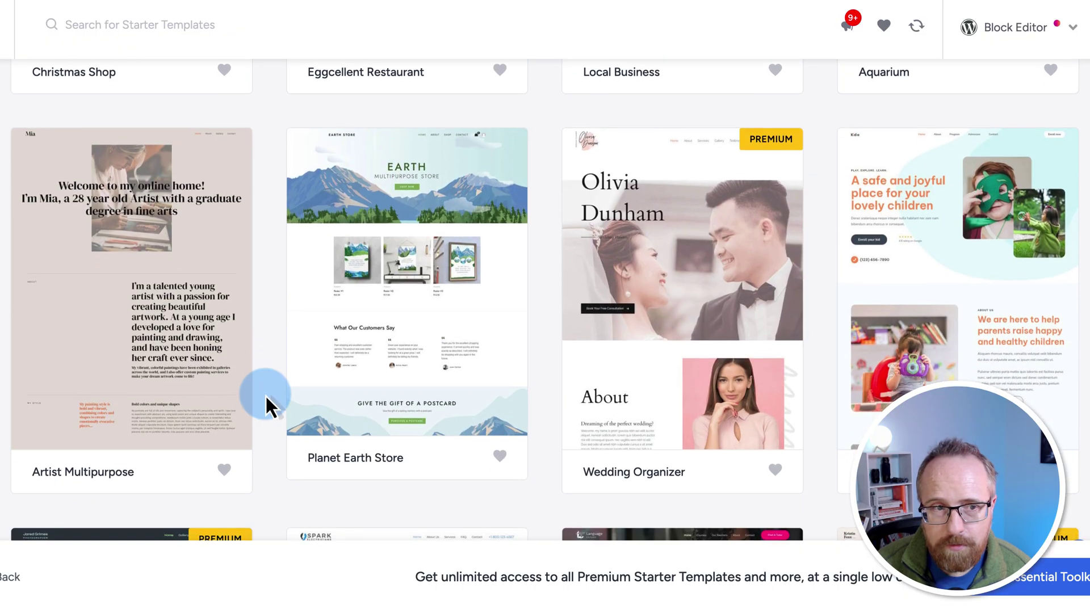
scroll(338, 301, down, 10)
Step: Open the Electrician template and switch its fonts to Lexend & DM Sans
click(385, 235)
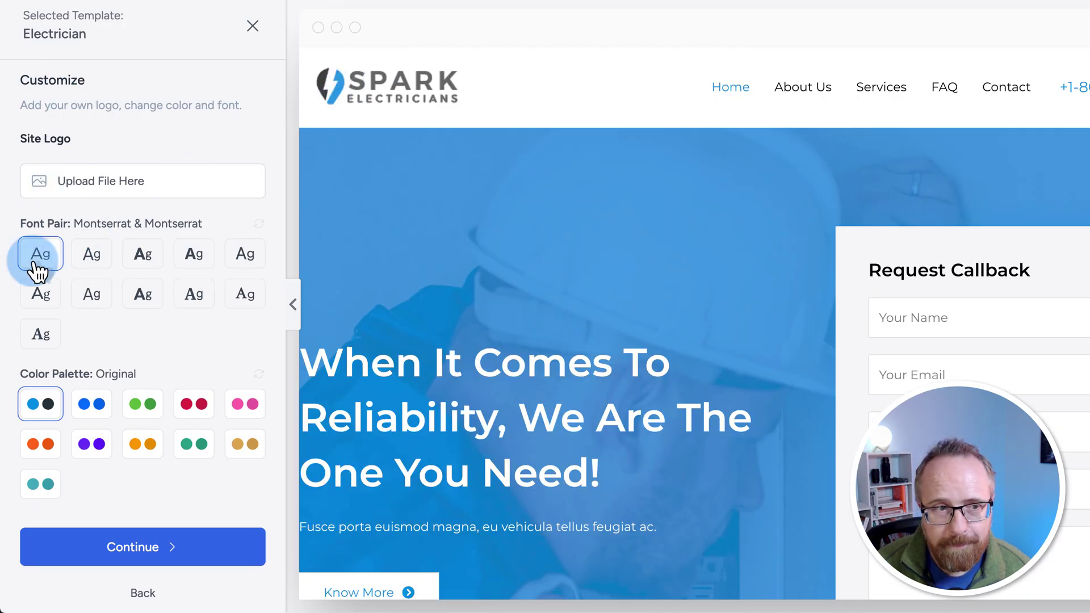
drag(69, 225, 214, 231)
click(149, 261)
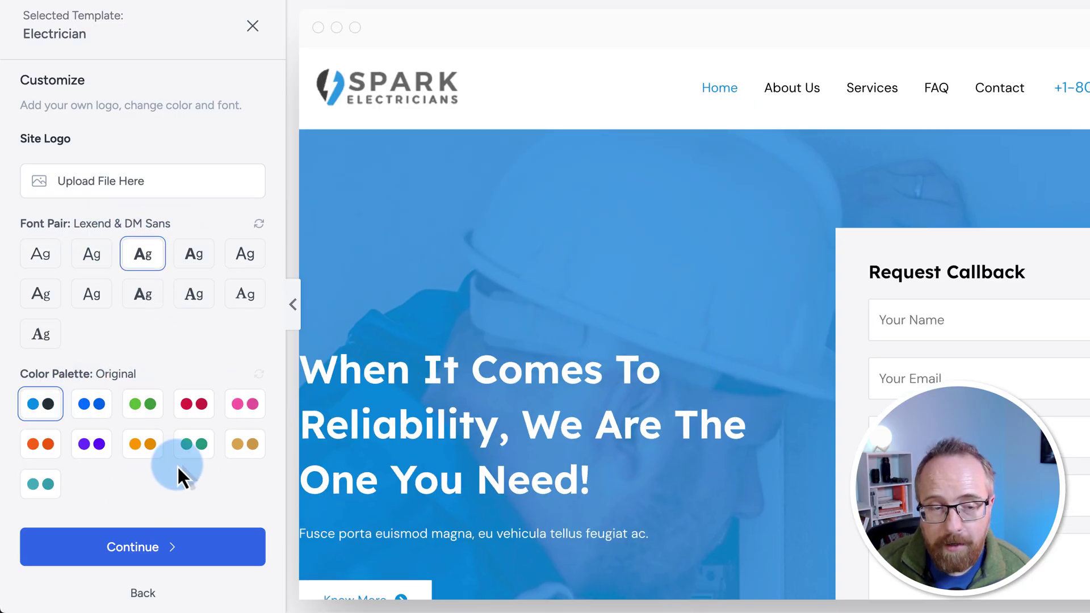
Step: Try pink, gold, teal, orange, purple and Style 1 palettes, settling on Original
click(244, 404)
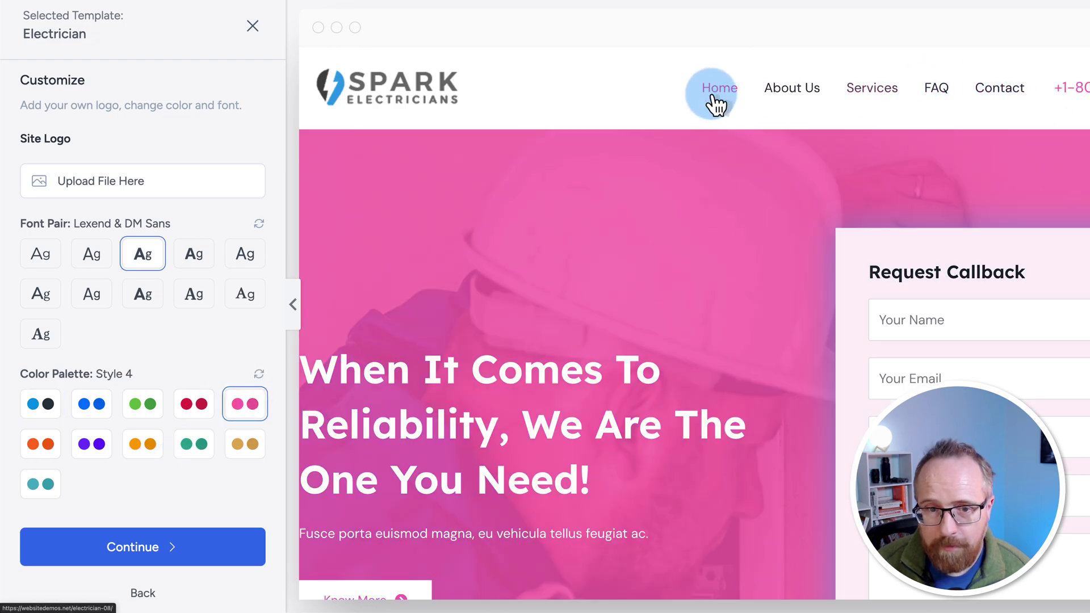
scroll(449, 397, down, 10)
scroll(441, 379, down, 9)
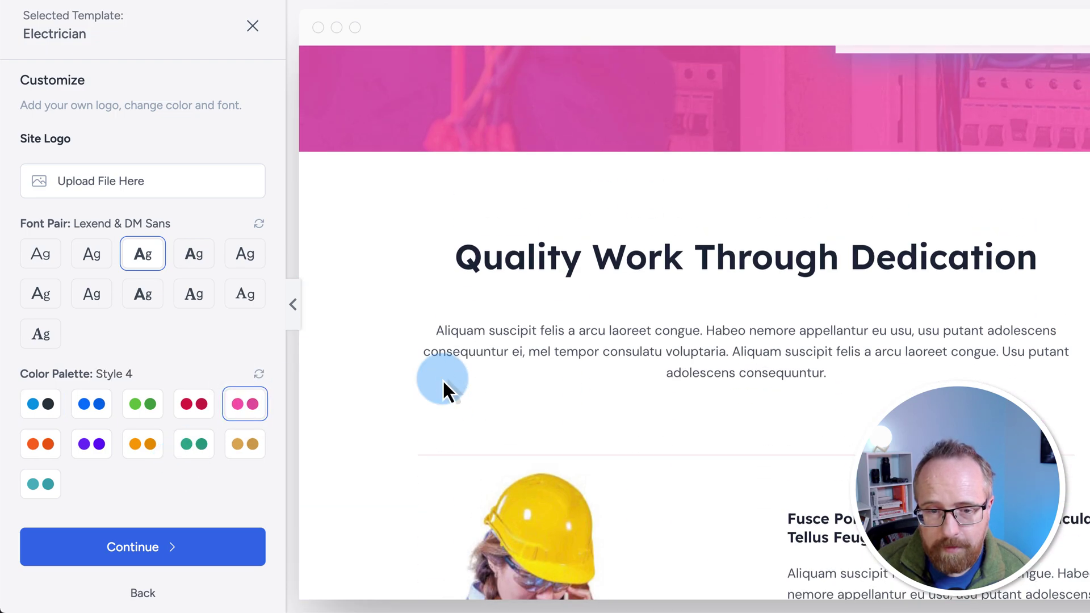
scroll(801, 437, down, 3)
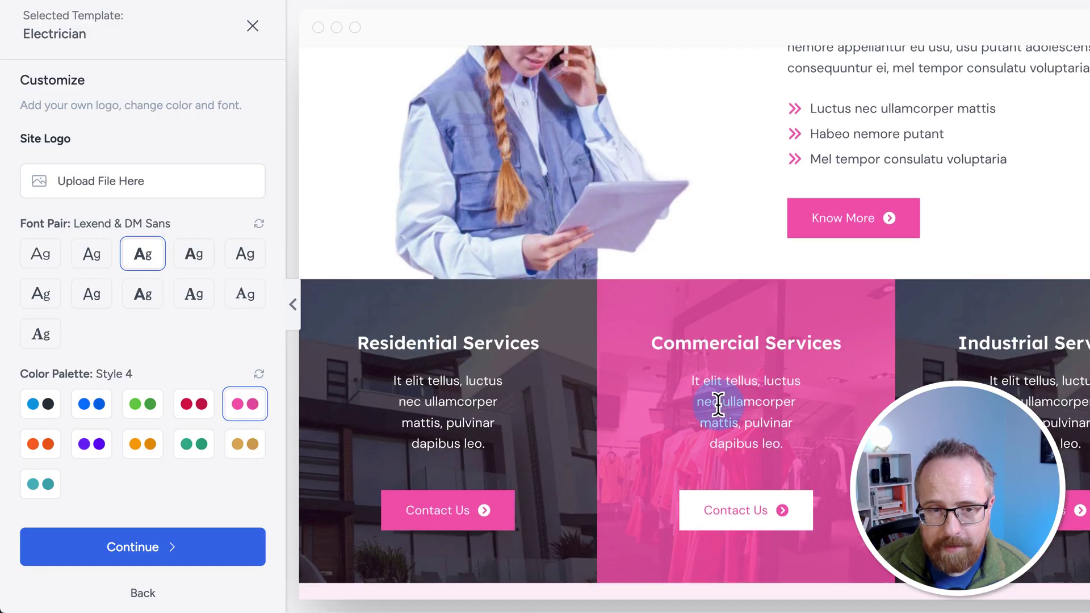
scroll(568, 443, down, 1)
click(248, 456)
click(184, 456)
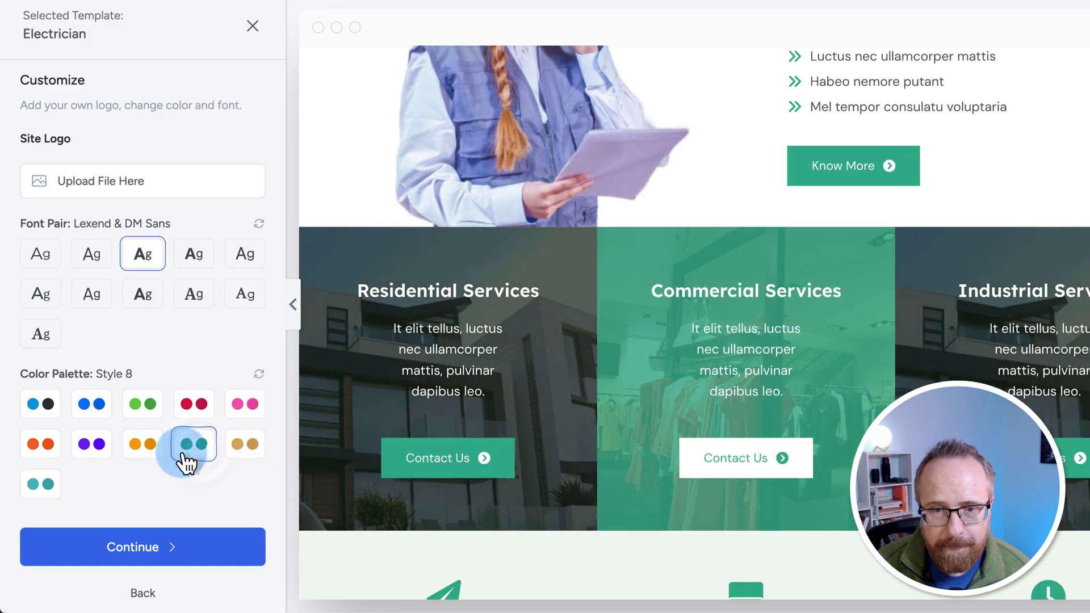
click(142, 448)
click(91, 448)
click(44, 412)
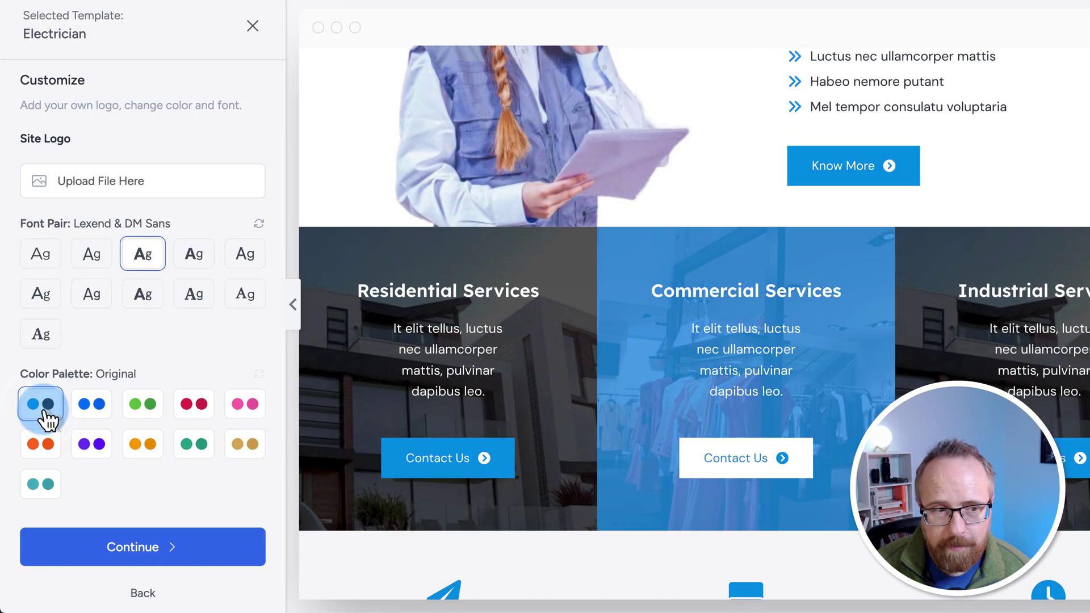
click(96, 409)
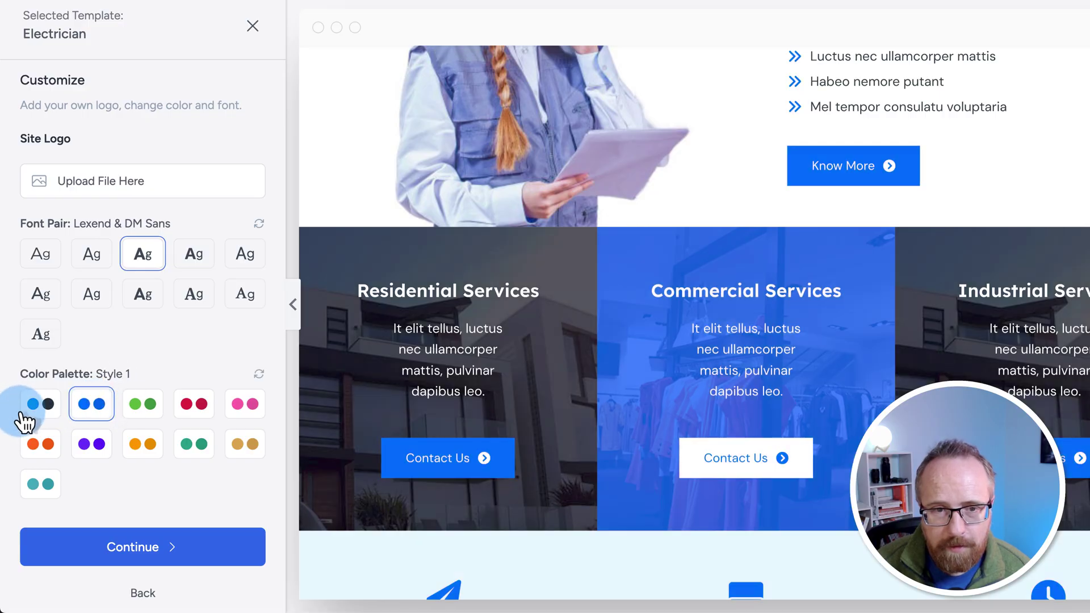
click(41, 413)
click(88, 413)
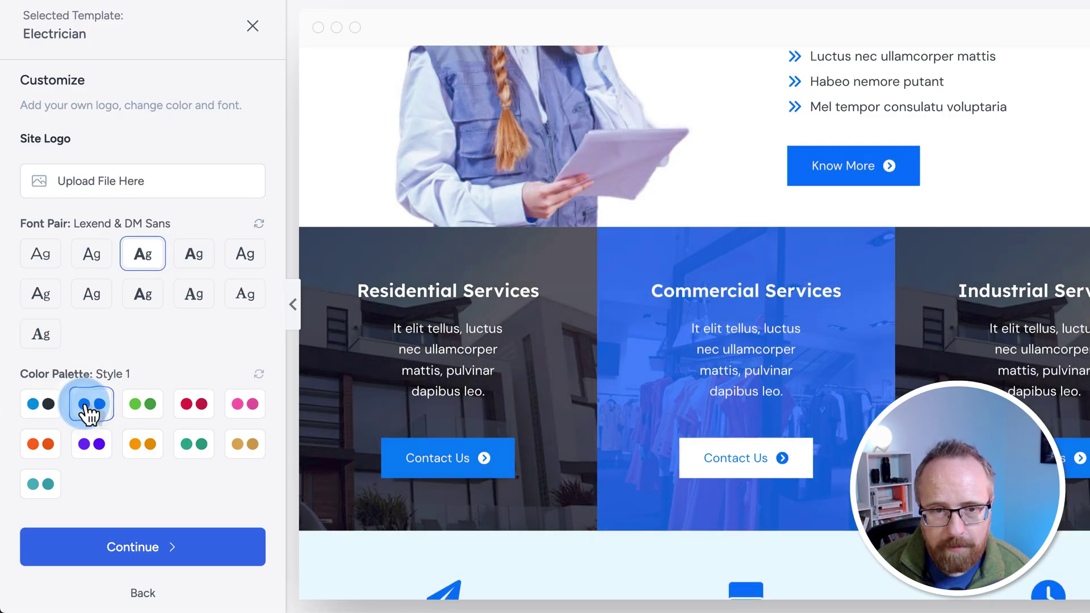
click(39, 411)
Step: Uncheck Website Emails & SMTP, keeping Page Builder and Contact Form, and continue to the final step
click(187, 542)
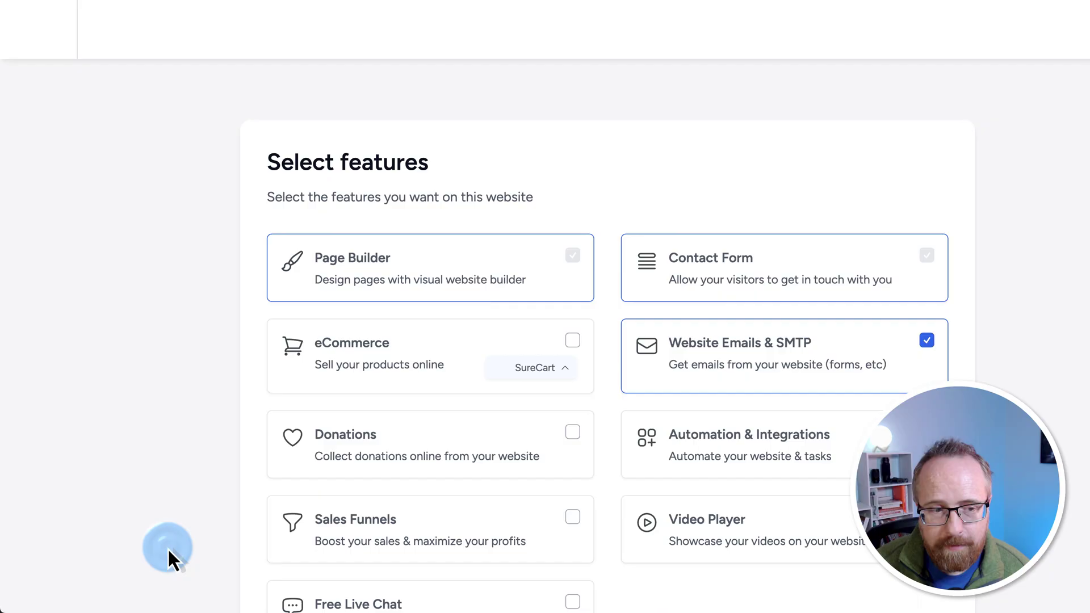
scroll(188, 329, down, 3)
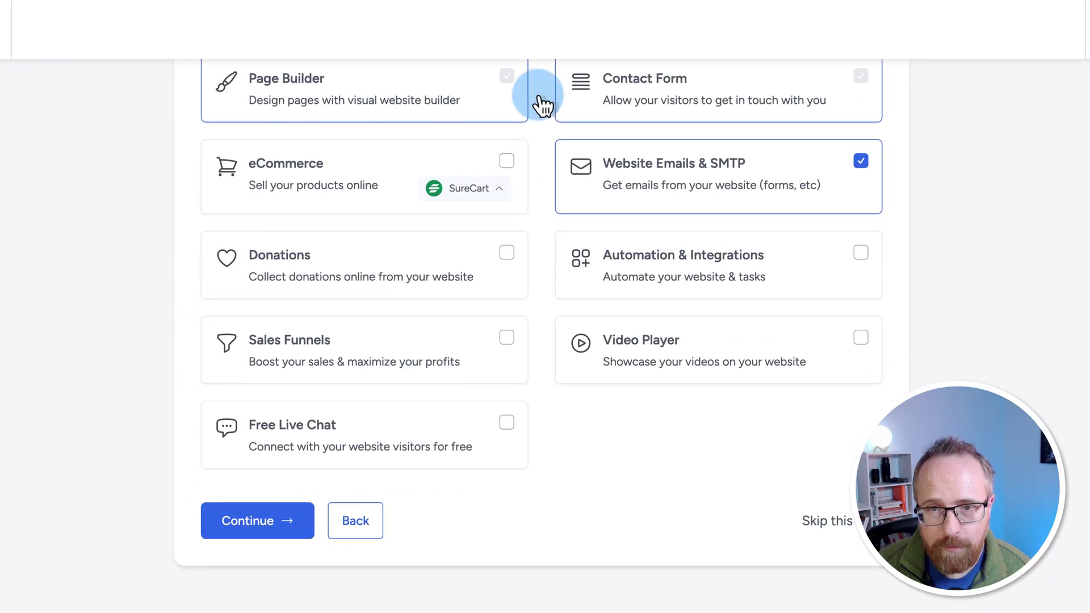
click(861, 162)
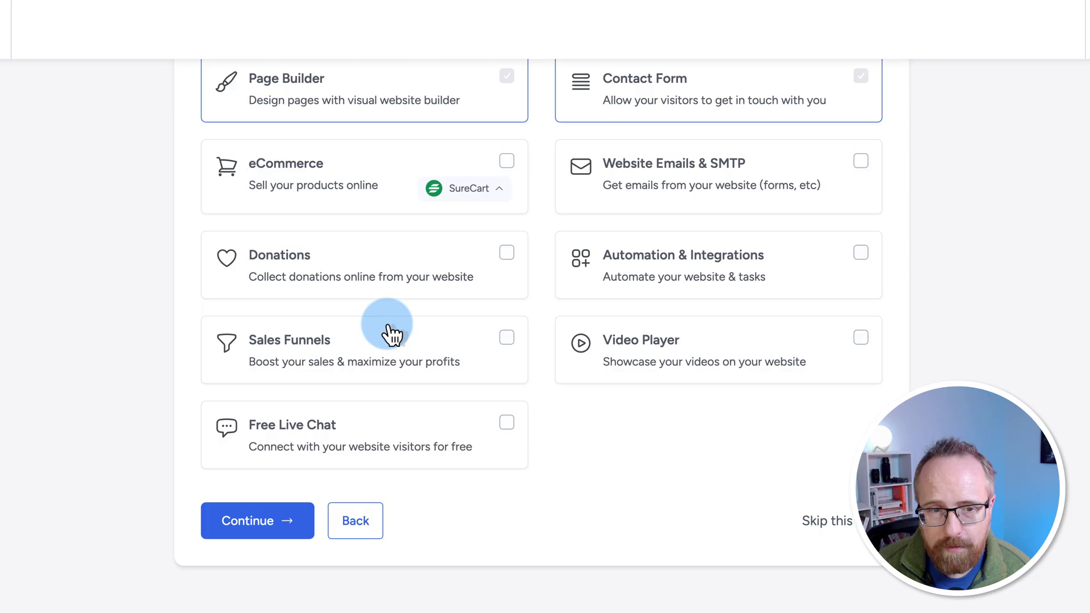
scroll(360, 455, up, 2)
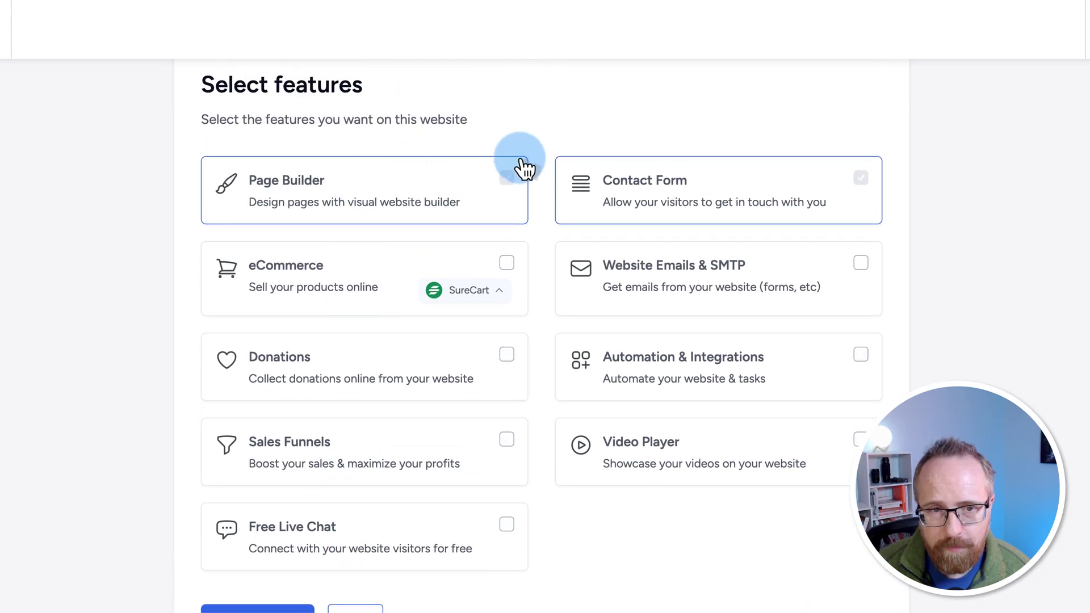
scroll(568, 261, down, 1)
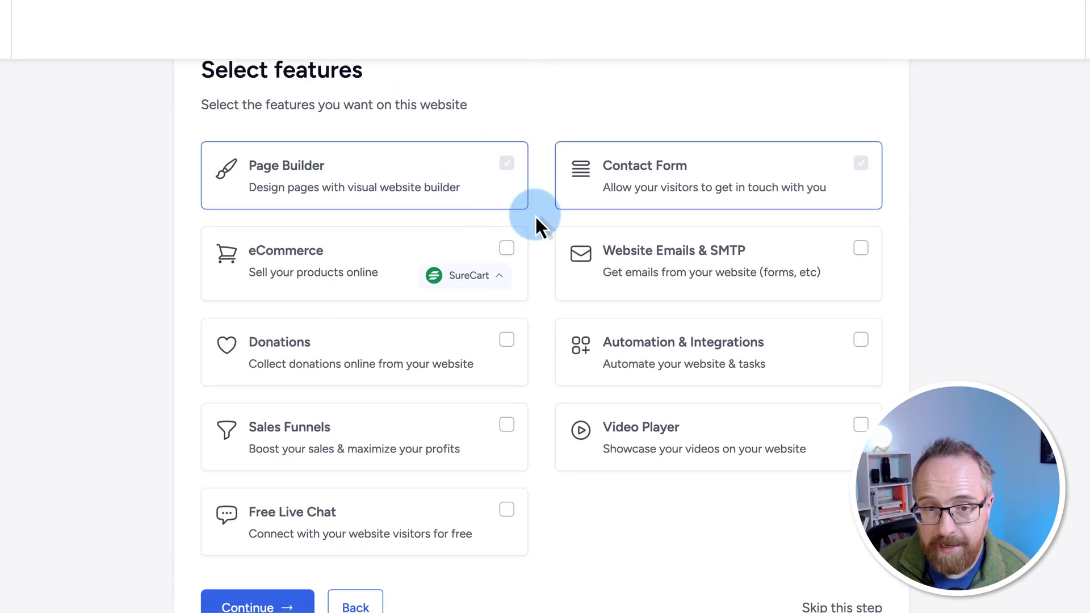
scroll(570, 504, down, 2)
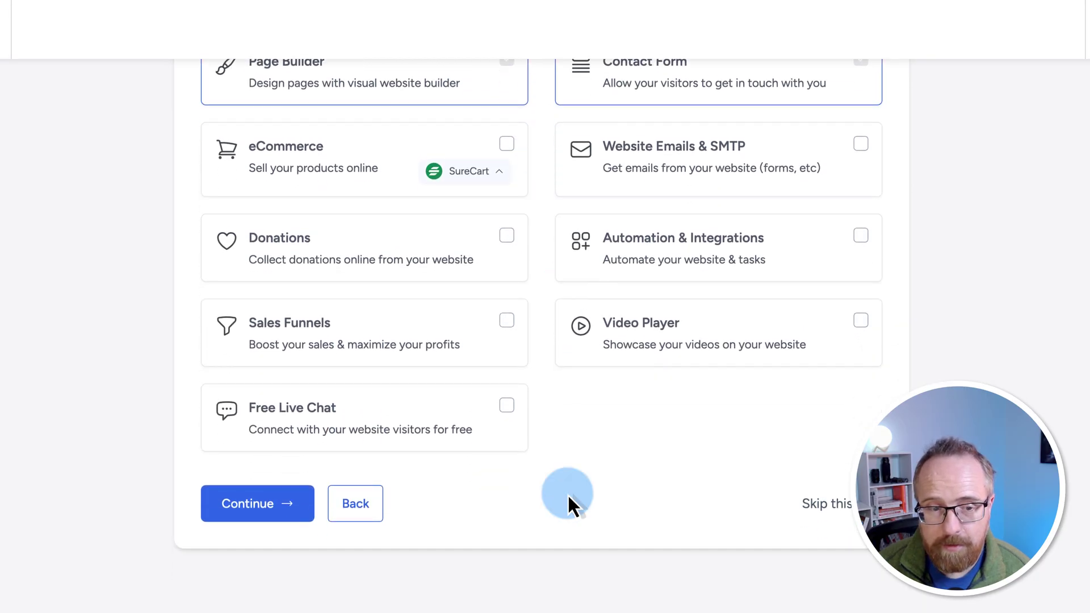
click(257, 508)
scroll(487, 365, down, 2)
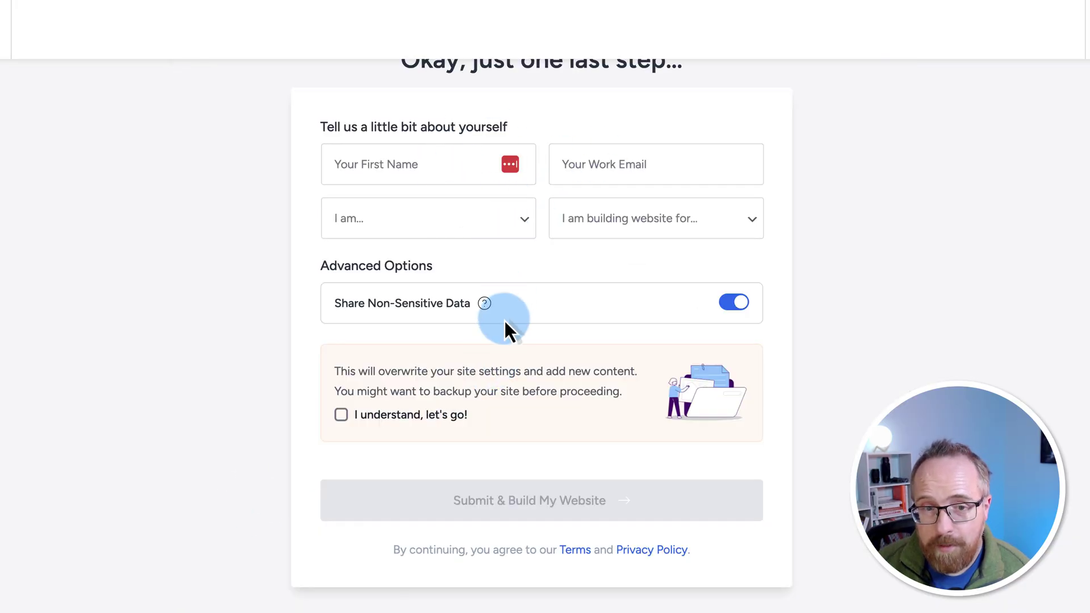
Step: Acknowledge the site-settings overwrite warning and submit to start building the website
drag(351, 303, 451, 303)
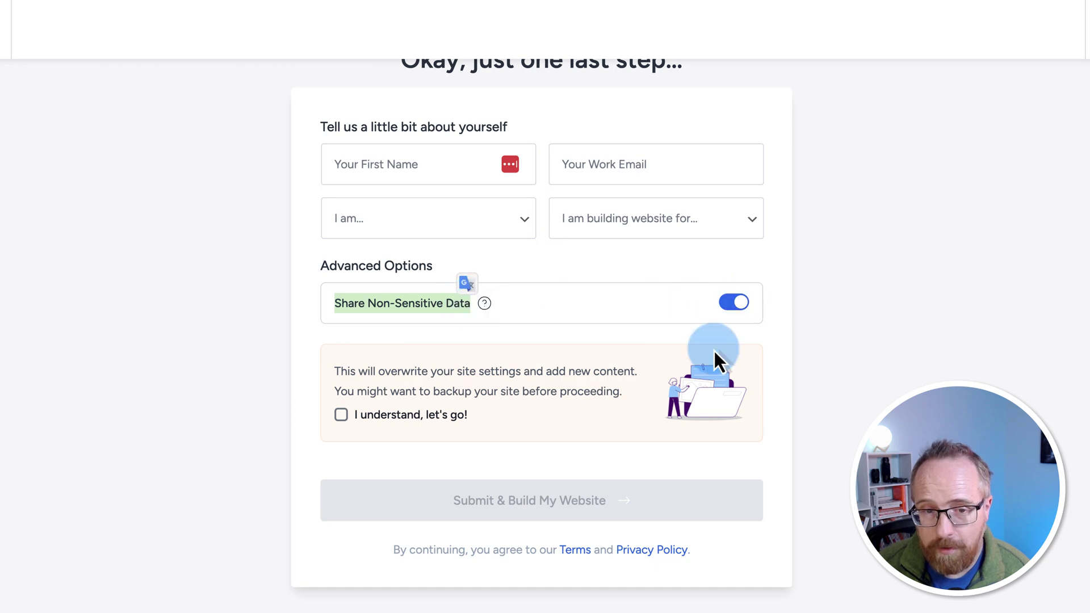
click(341, 415)
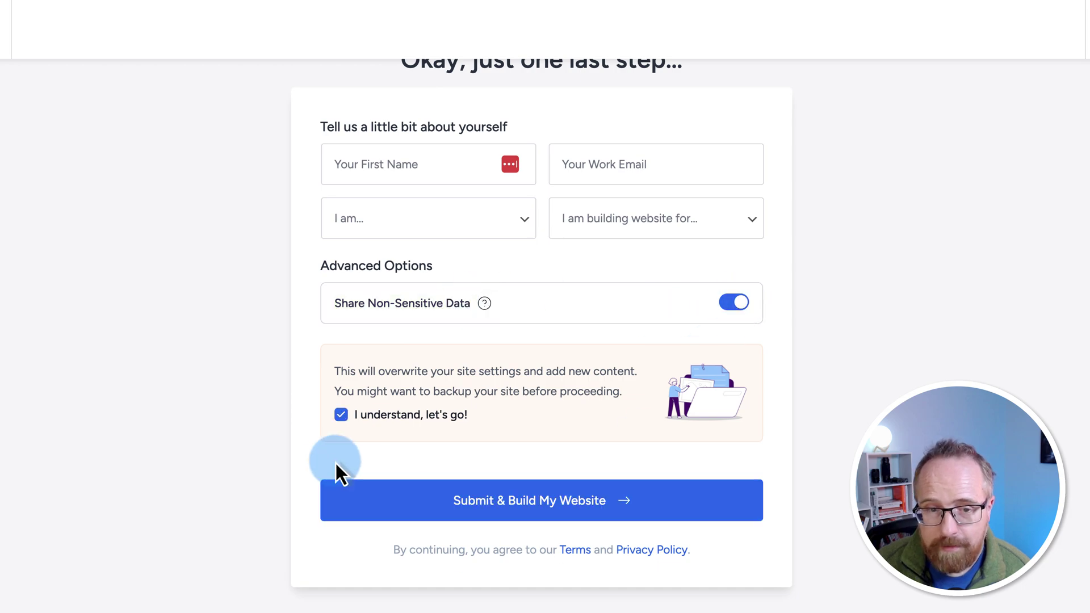
click(600, 498)
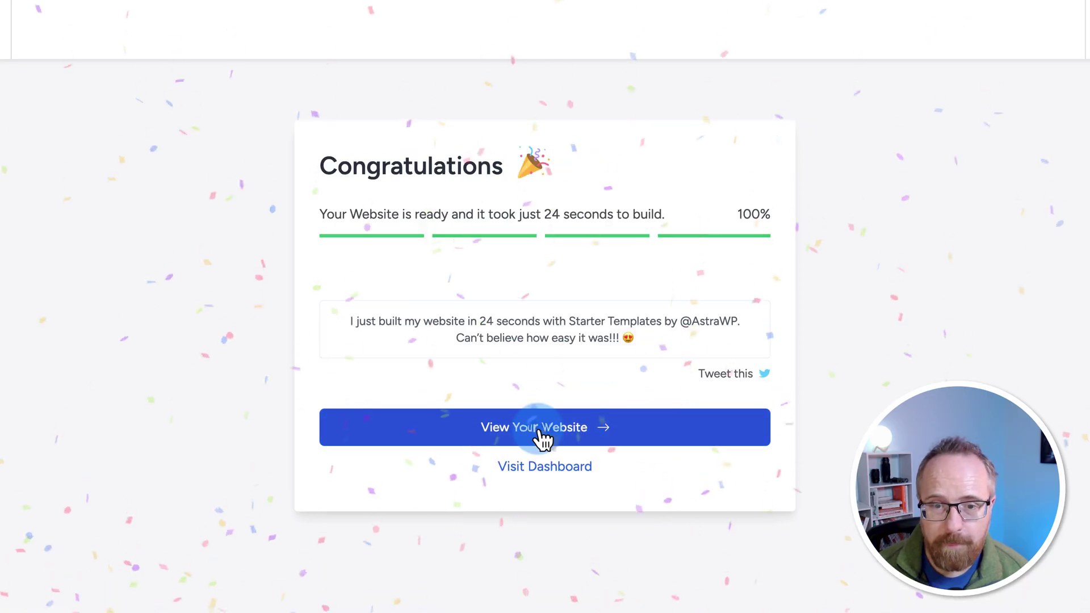
Step: View the finished Spark Electricians homepage and scroll through it
click(539, 433)
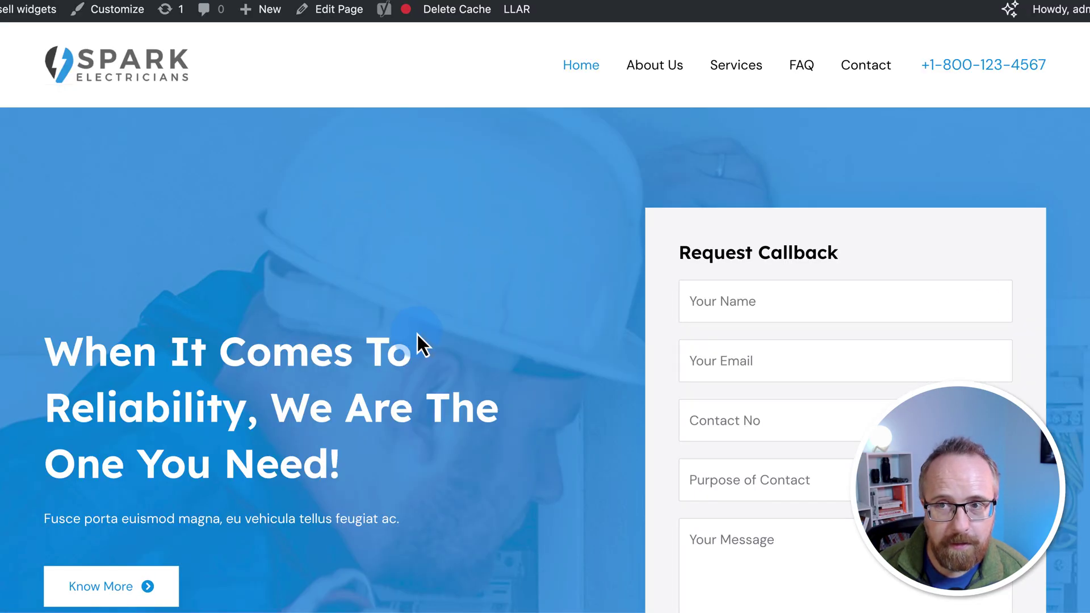
scroll(420, 319, down, 20)
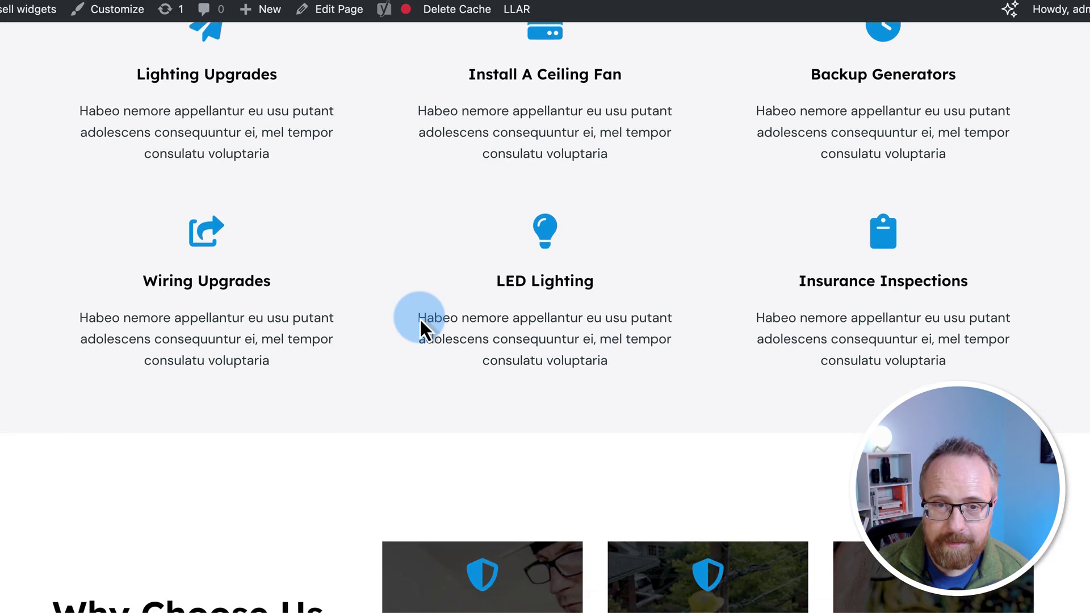
scroll(420, 319, down, 10)
scroll(420, 319, up, 8)
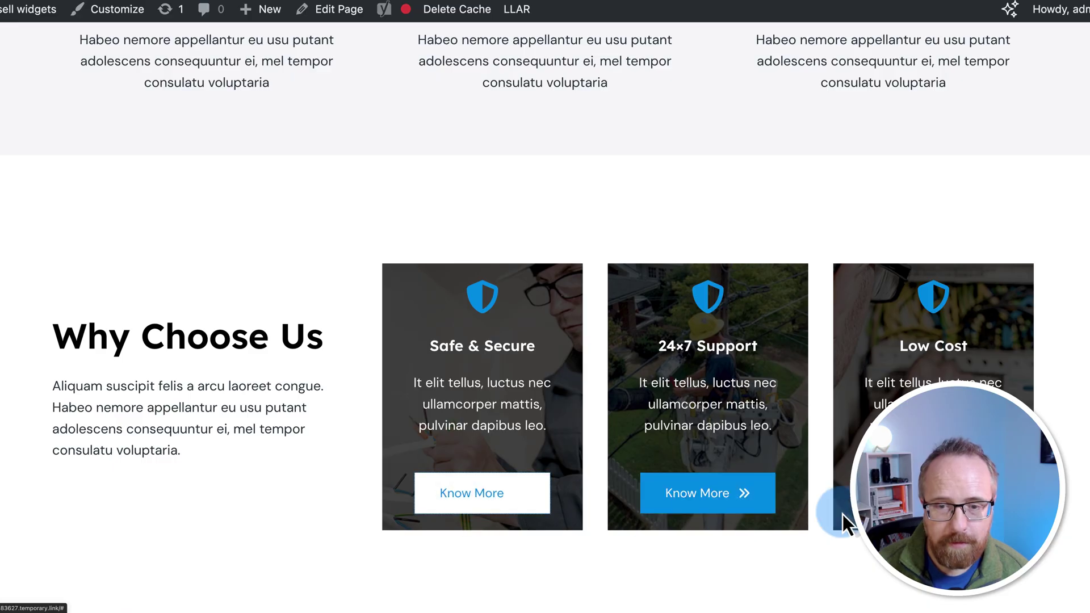
scroll(693, 374, up, 15)
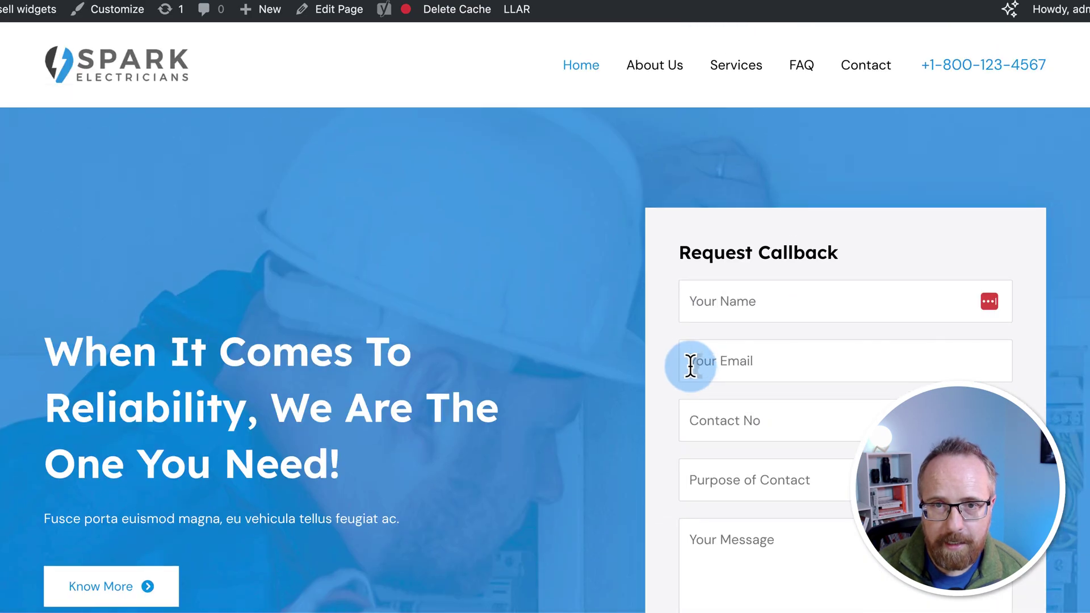
Step: Browse the site's About Us page content
click(670, 71)
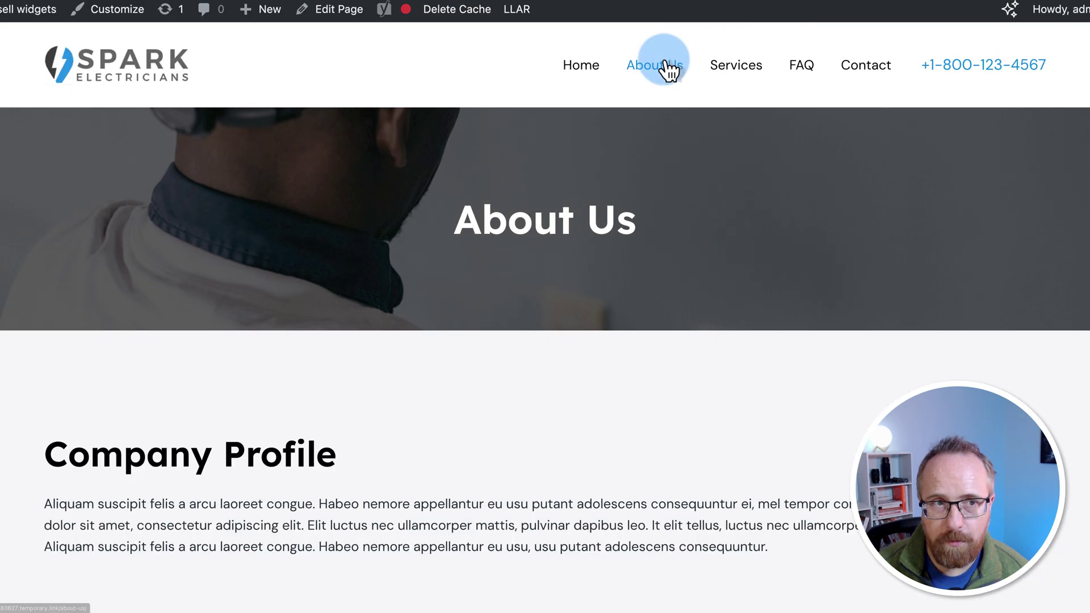
scroll(389, 340, down, 10)
scroll(382, 342, down, 5)
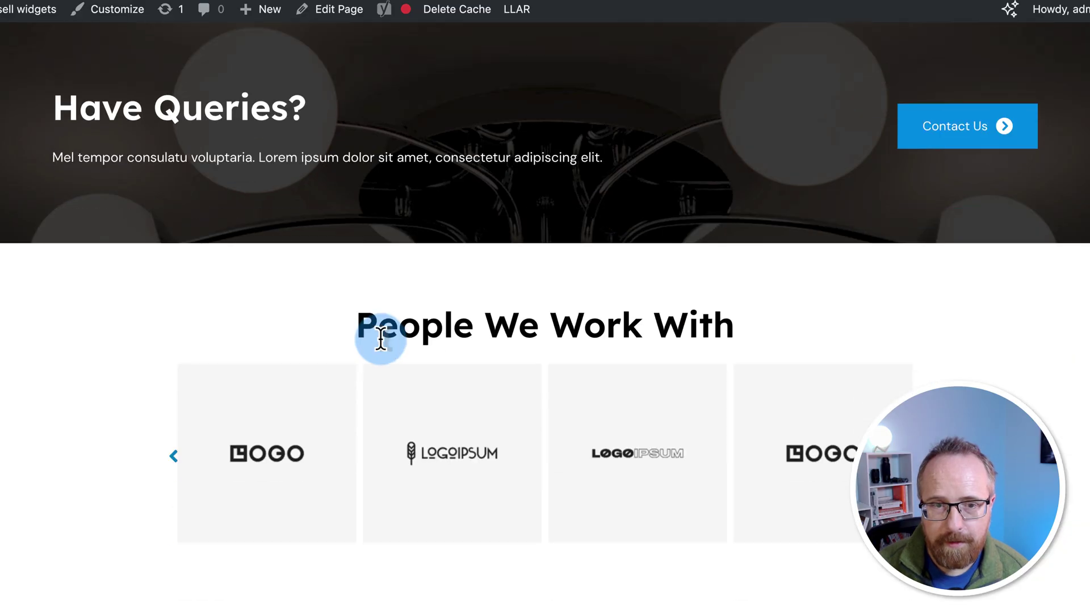
scroll(382, 341, up, 15)
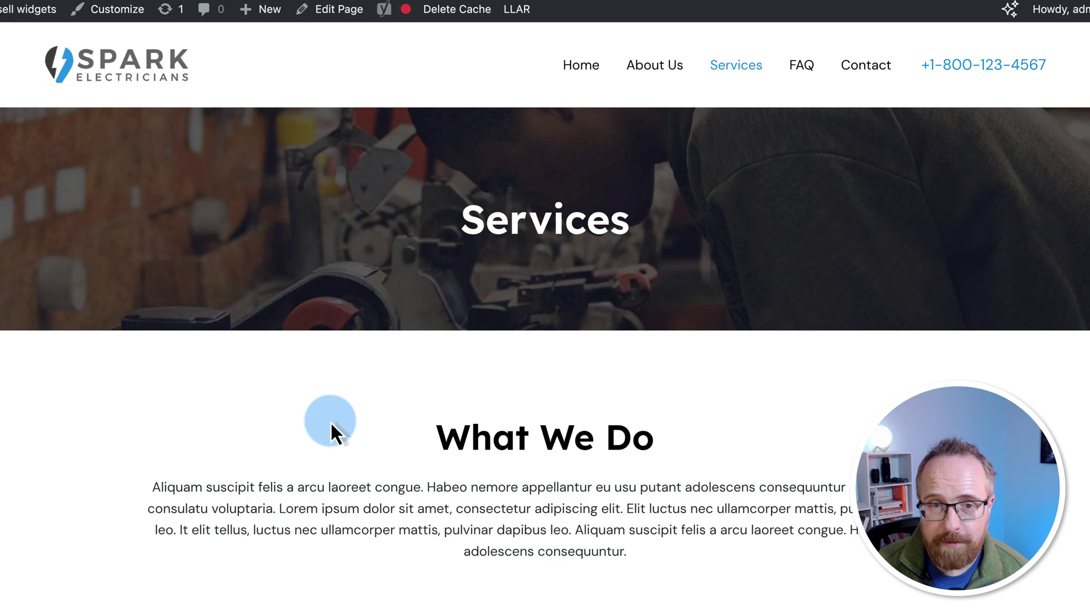
scroll(332, 427, down, 7)
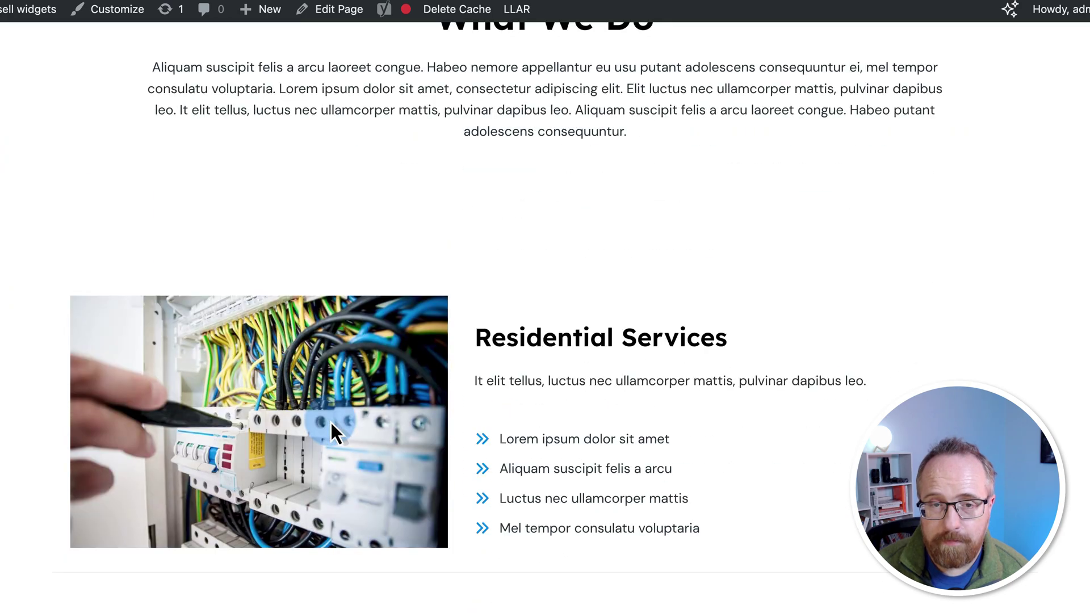
scroll(332, 432, down, 4)
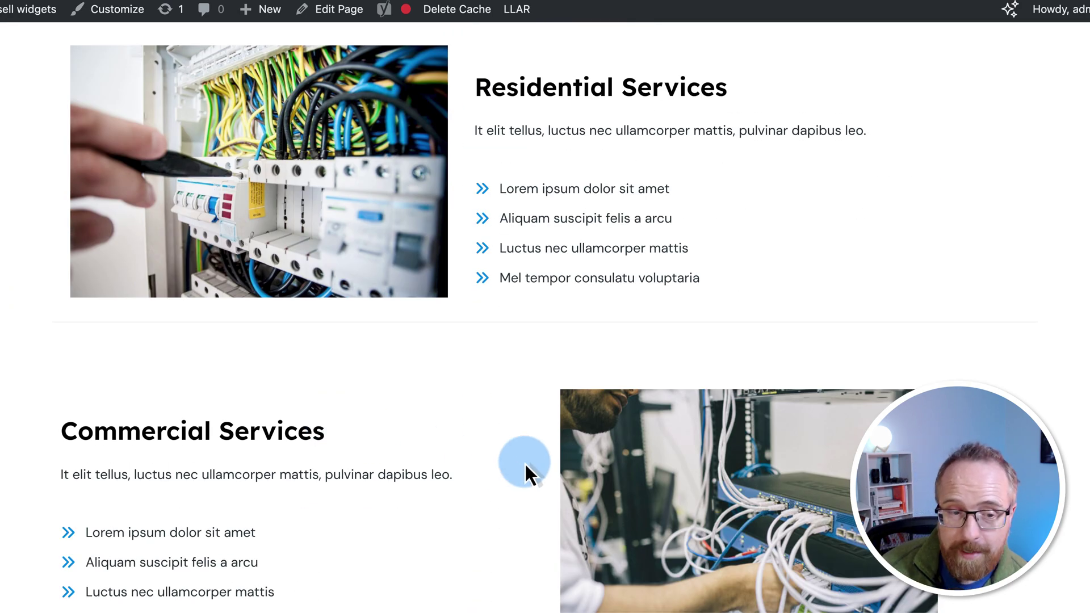
scroll(523, 459, up, 1)
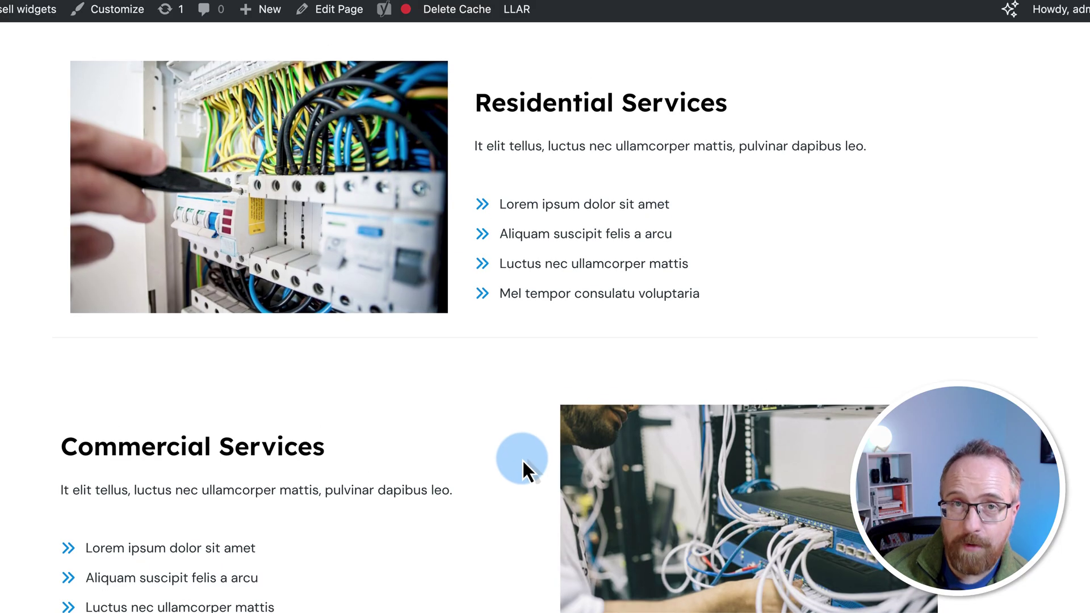
scroll(522, 460, down, 14)
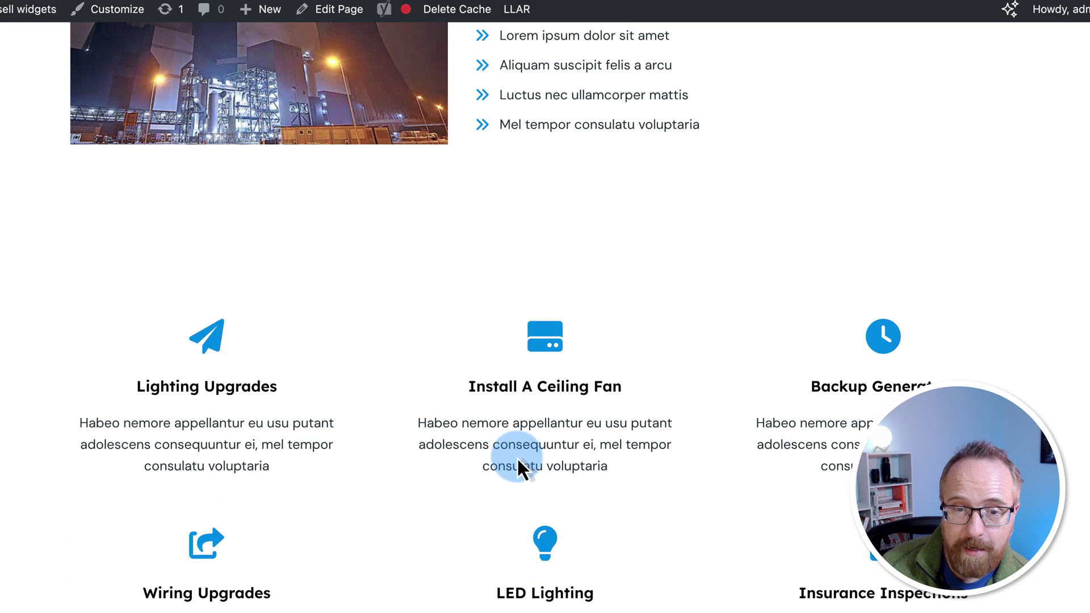
scroll(517, 458, up, 20)
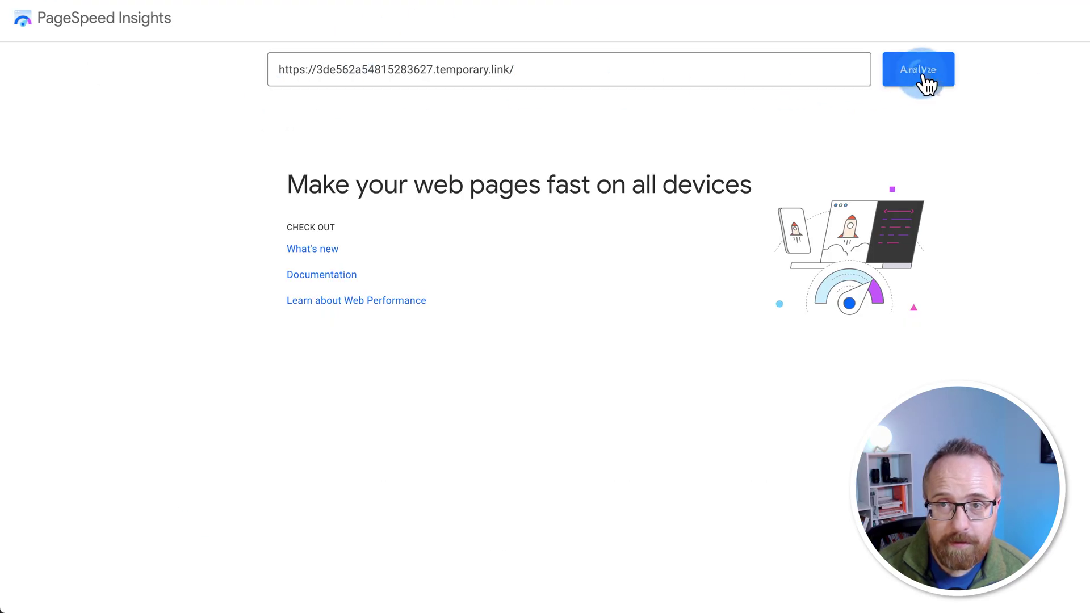
Step: Analyze the site URL and review the mobile Performance score of 78
click(924, 82)
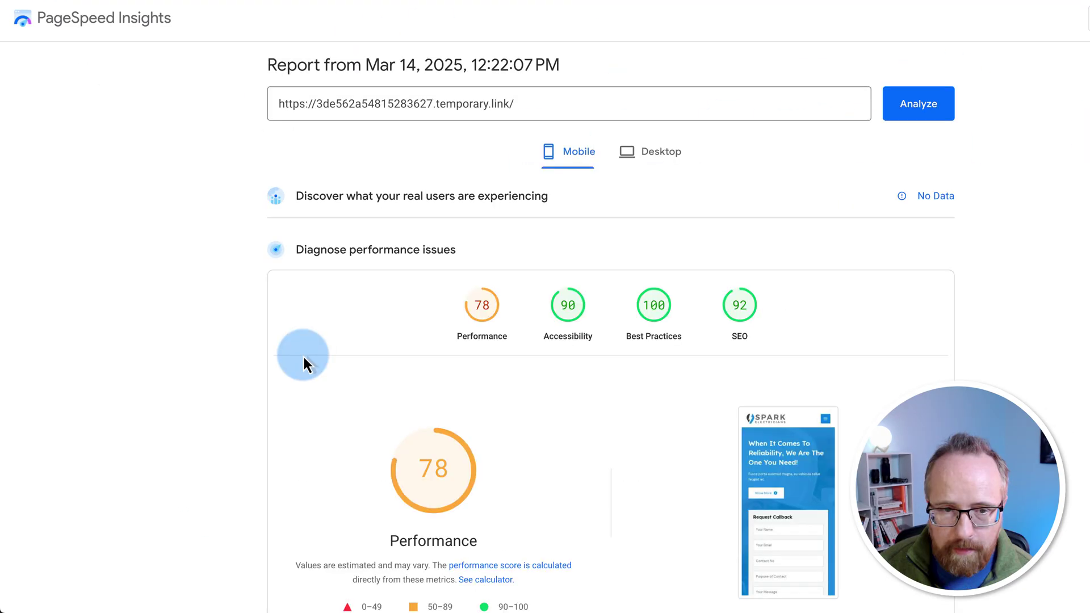
scroll(243, 345, down, 3)
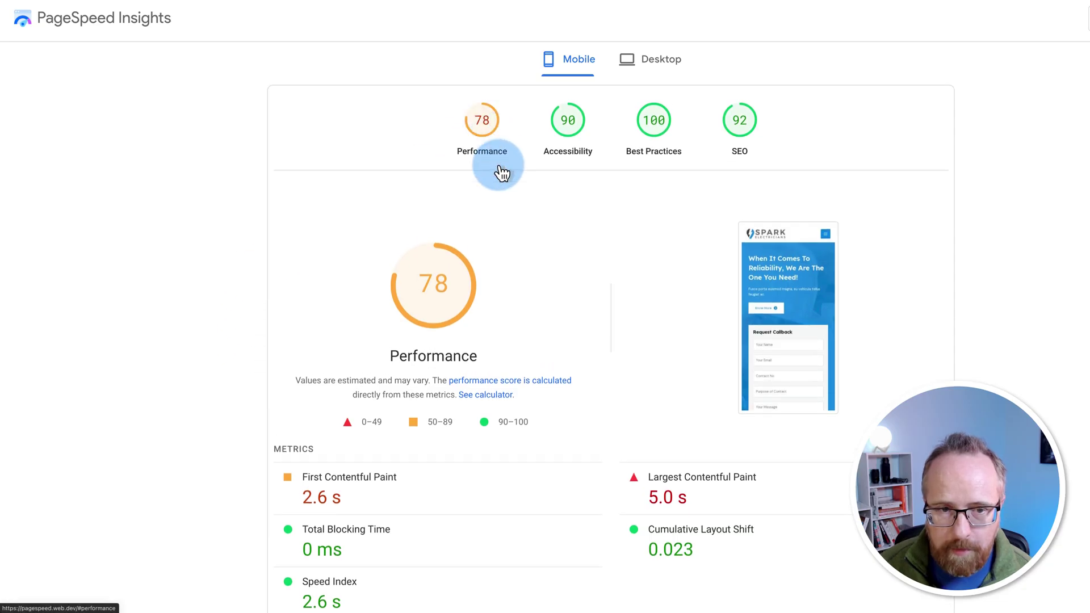
scroll(529, 286, down, 1)
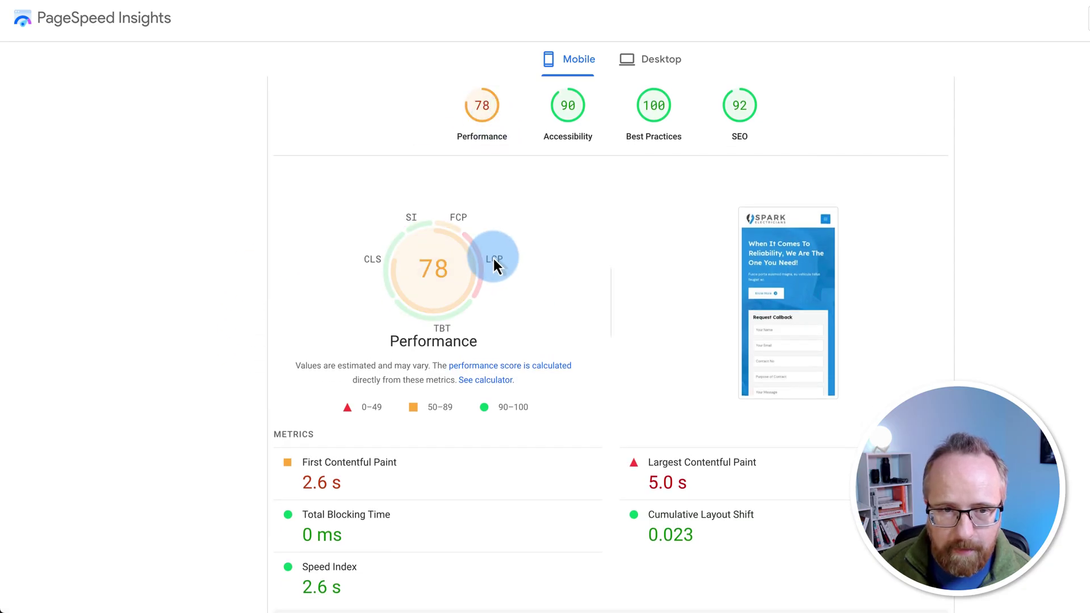
mouse_move(453, 230)
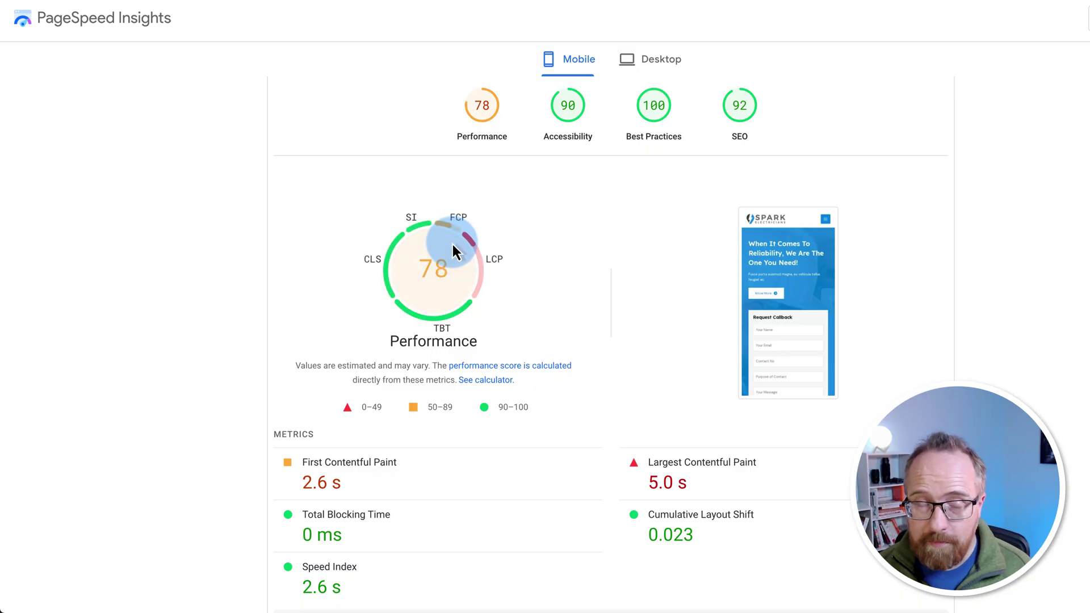
scroll(452, 244, up, 2)
scroll(452, 244, down, 1)
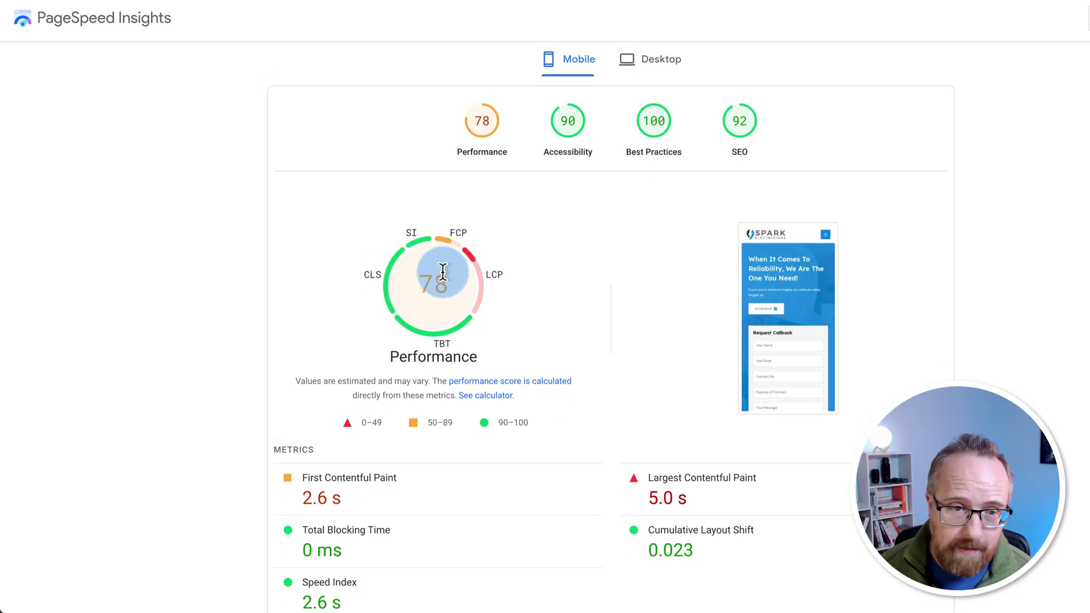
mouse_move(386, 293)
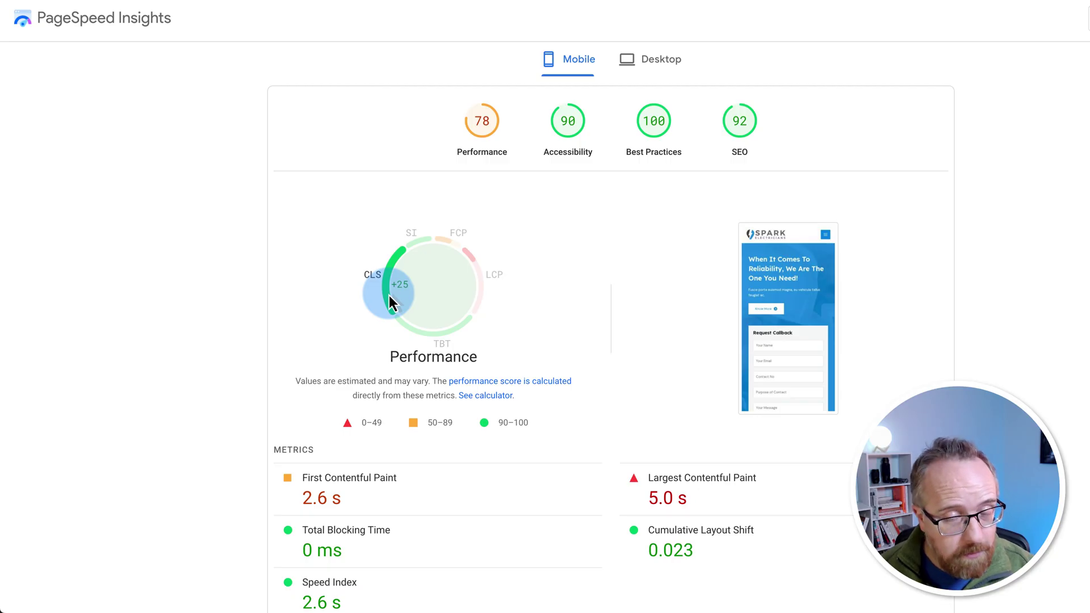
scroll(438, 285, down, 2)
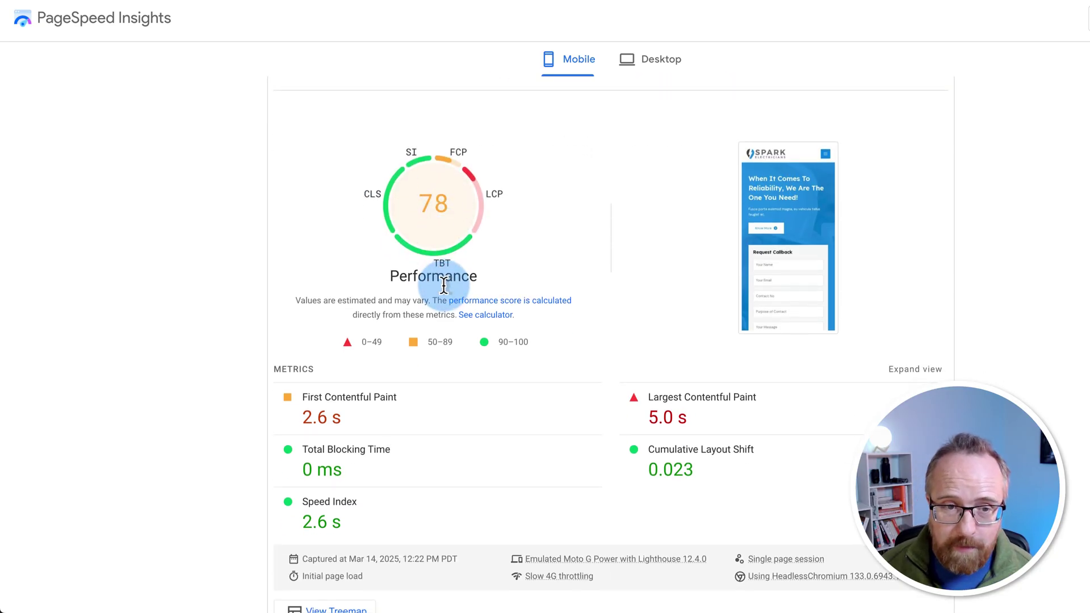
mouse_move(456, 250)
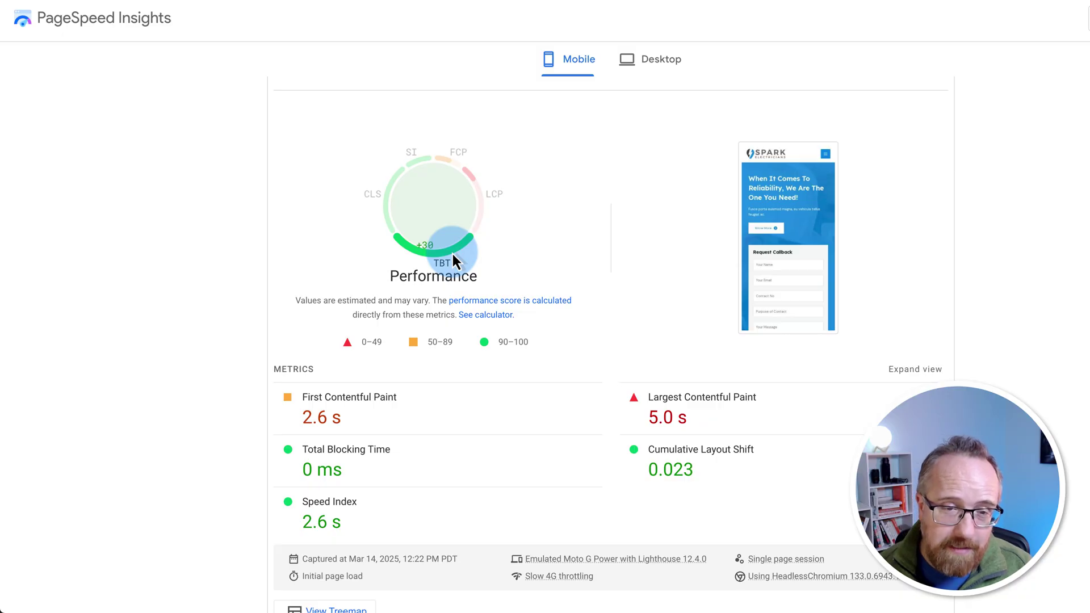
Step: Review the 2.6 s First Contentful Paint, 5.0 s Largest Contentful Paint and flagged diagnostics
scroll(449, 267, down, 1)
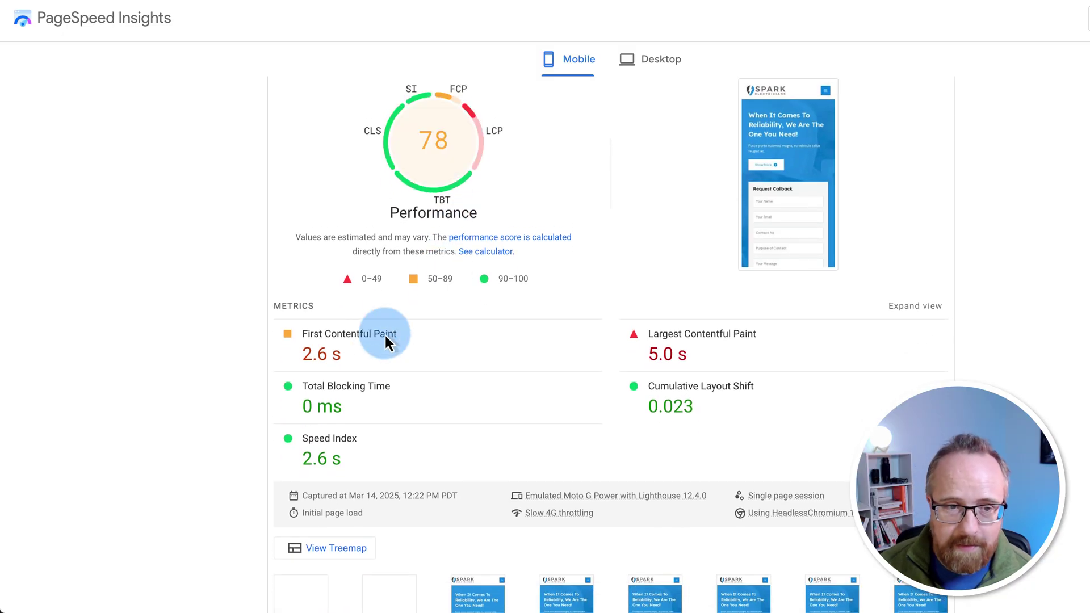
drag(281, 353, 364, 364)
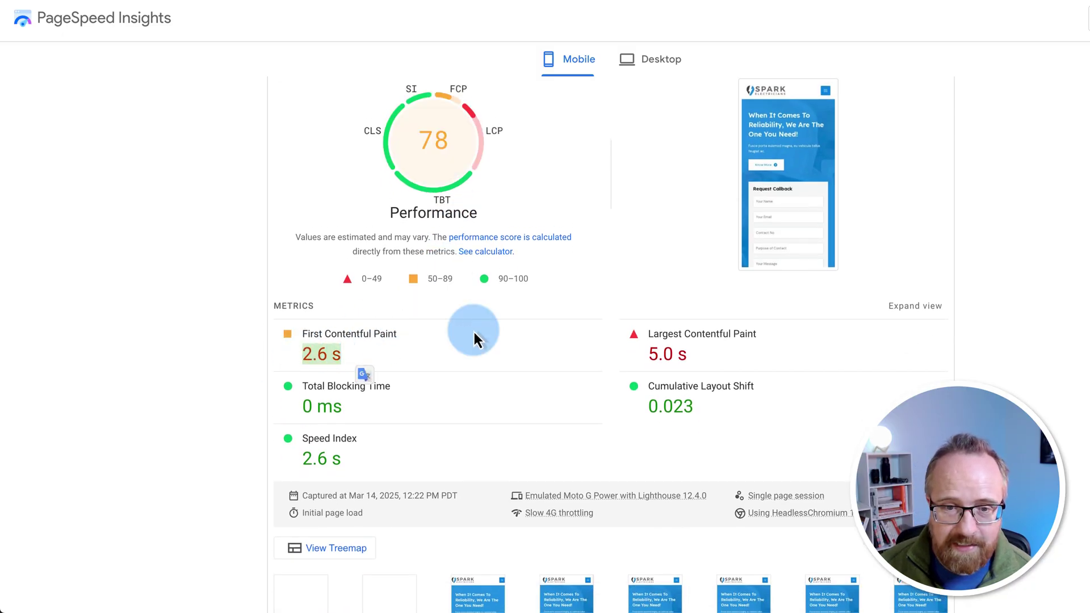
mouse_move(652, 353)
mouse_down()
mouse_move(710, 365)
mouse_move(685, 350)
mouse_up()
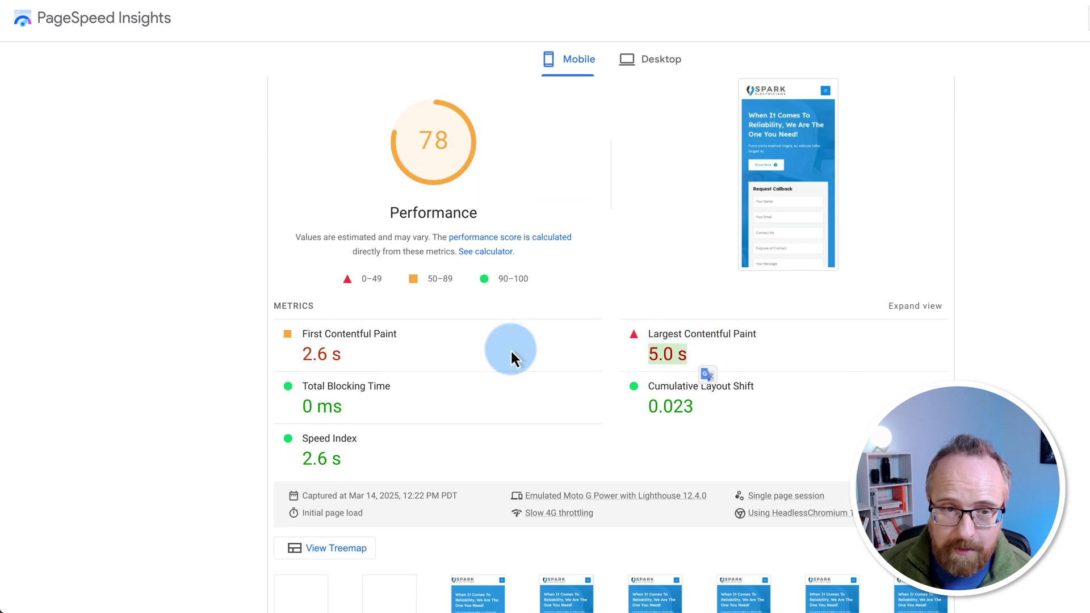
scroll(472, 349, down, 4)
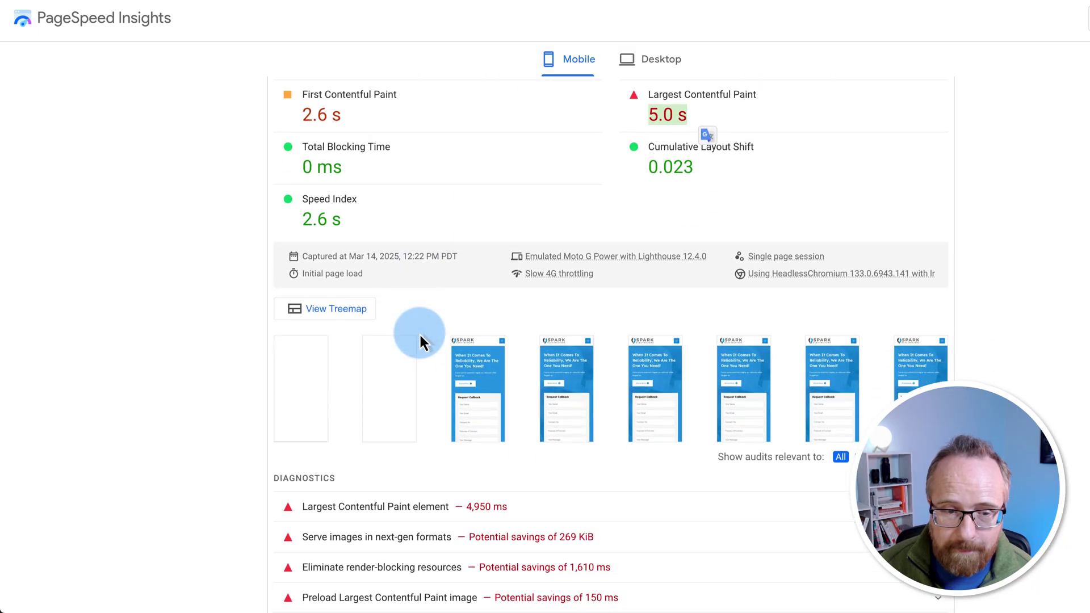
scroll(420, 339, down, 5)
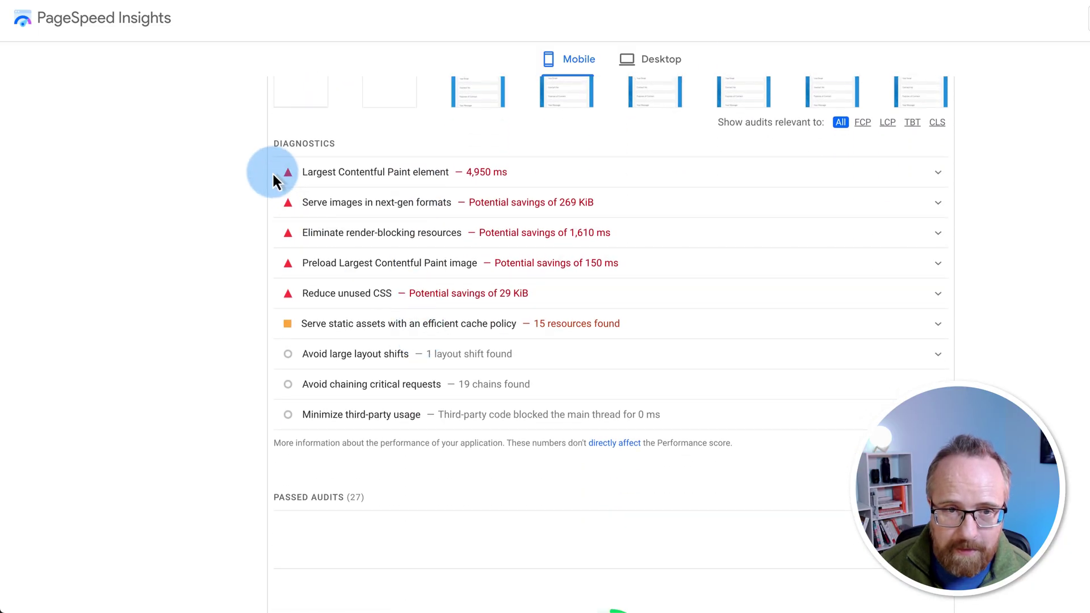
drag(272, 180, 974, 347)
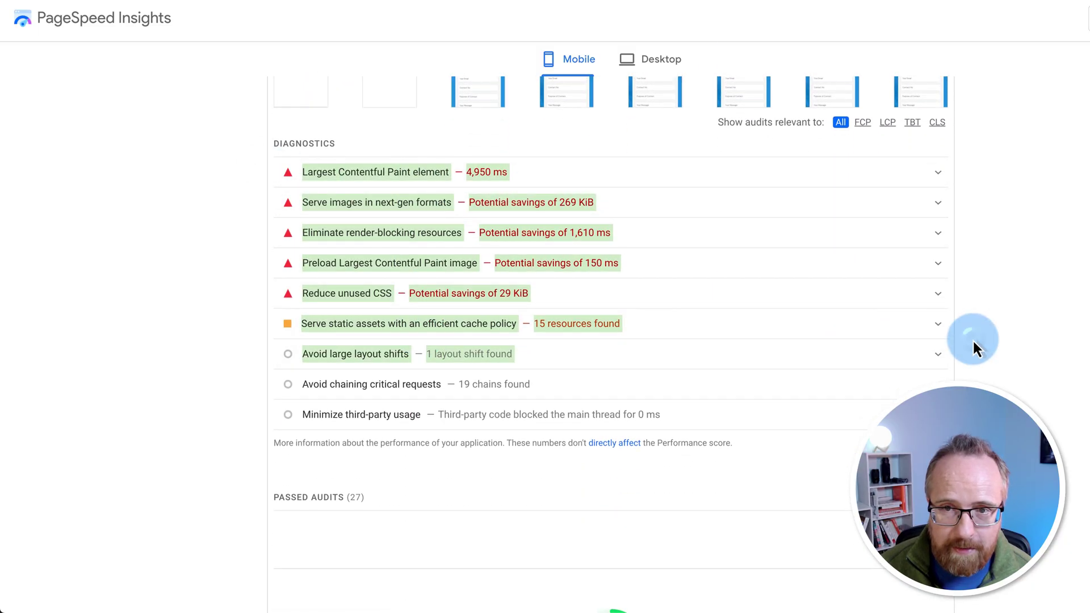
Step: Check the desktop score of 98, then return to the mobile score of 78
click(973, 347)
scroll(972, 341, up, 8)
click(673, 65)
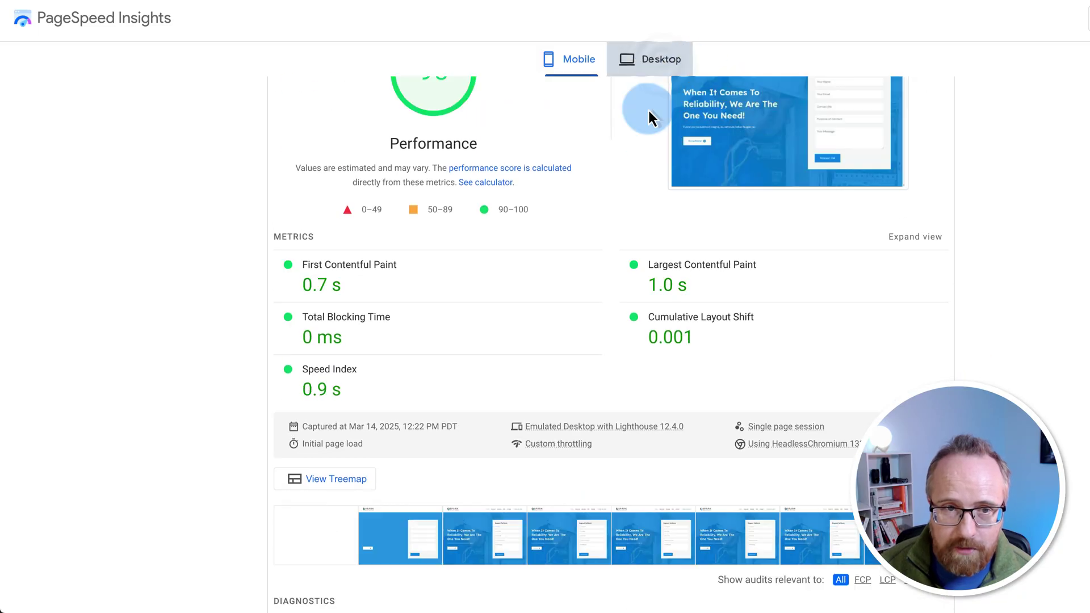
scroll(614, 218, up, 2)
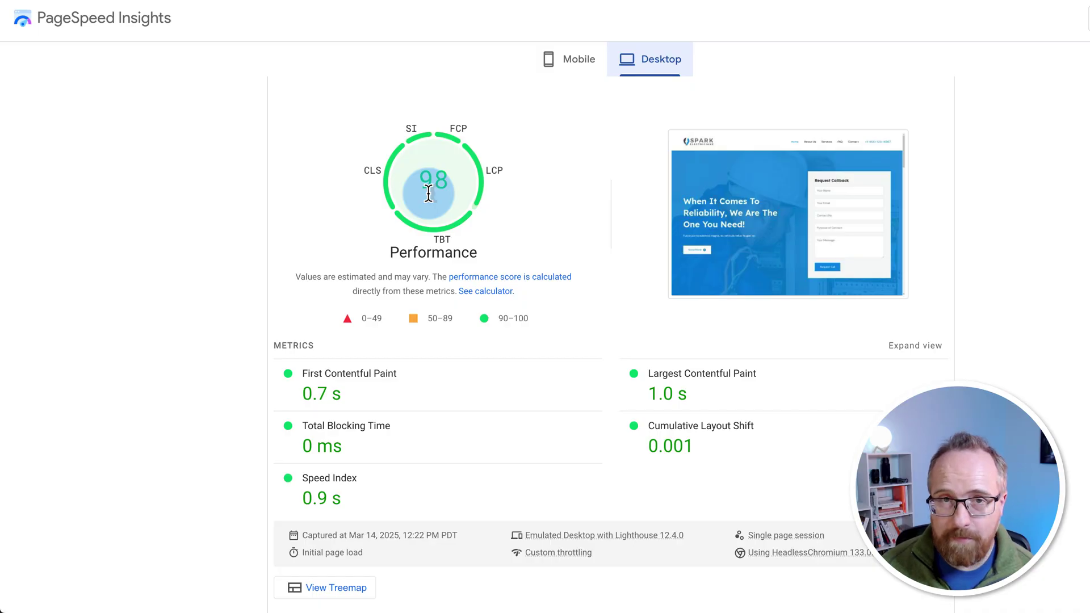
click(571, 60)
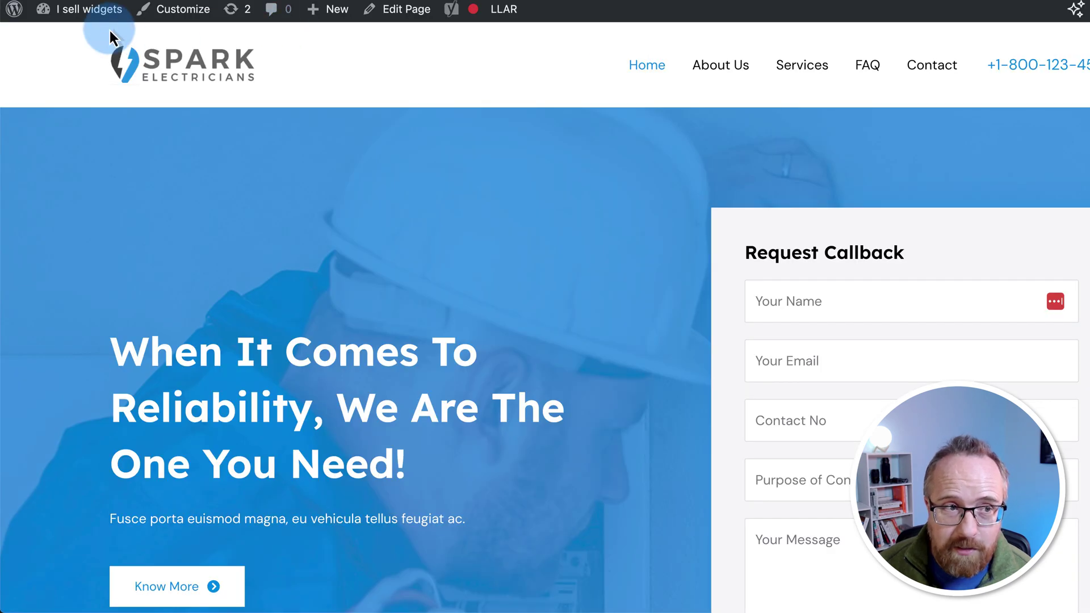
Step: Confirm WP Super Cache is listed in Installed Plugins but not activated
mouse_move(80, 23)
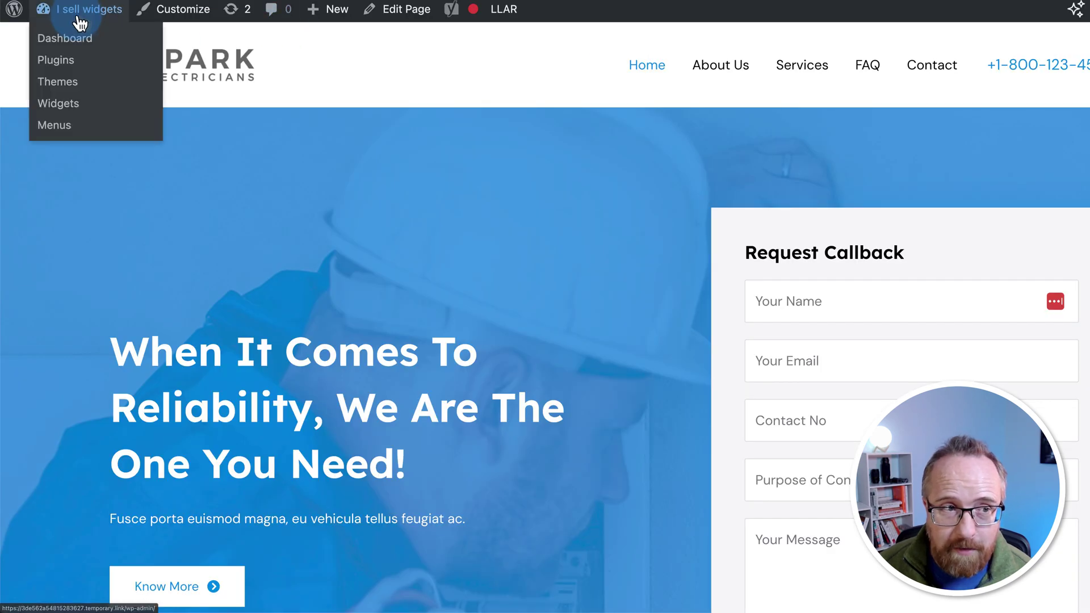
click(69, 39)
mouse_move(60, 330)
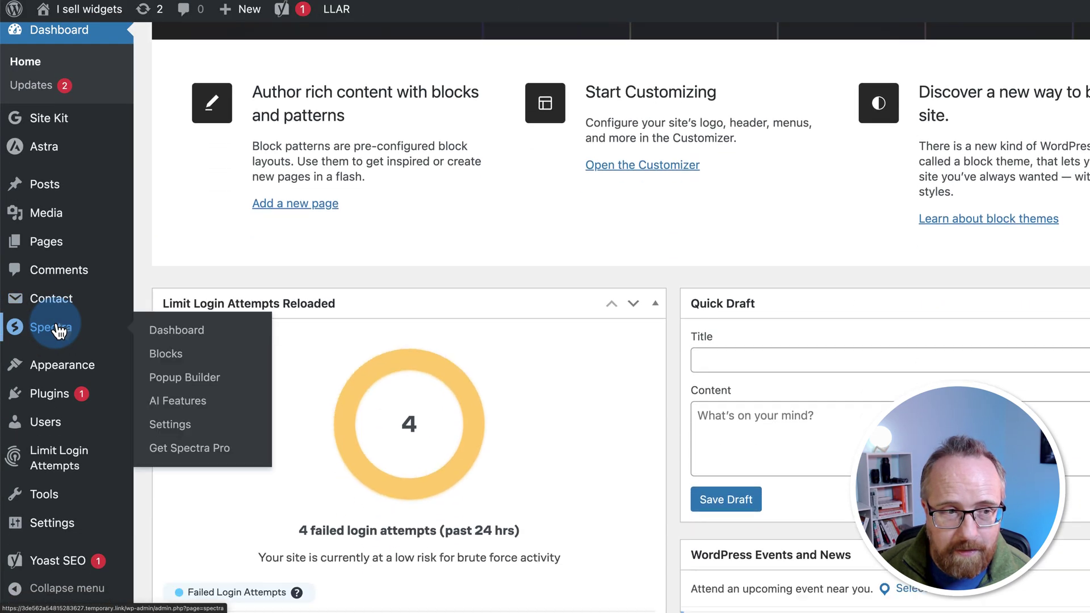
click(49, 394)
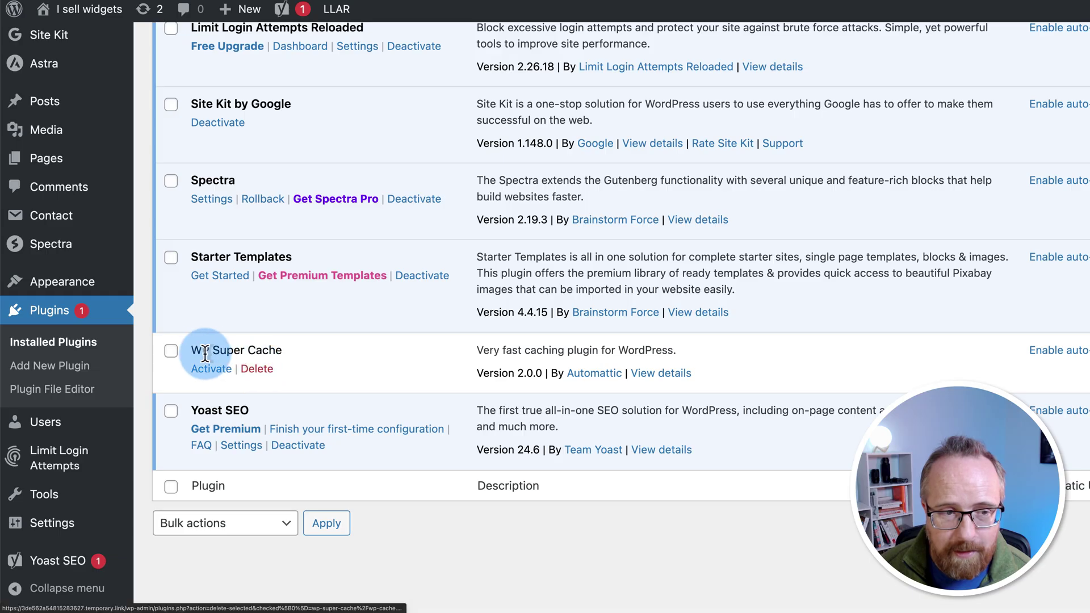
drag(192, 353, 301, 358)
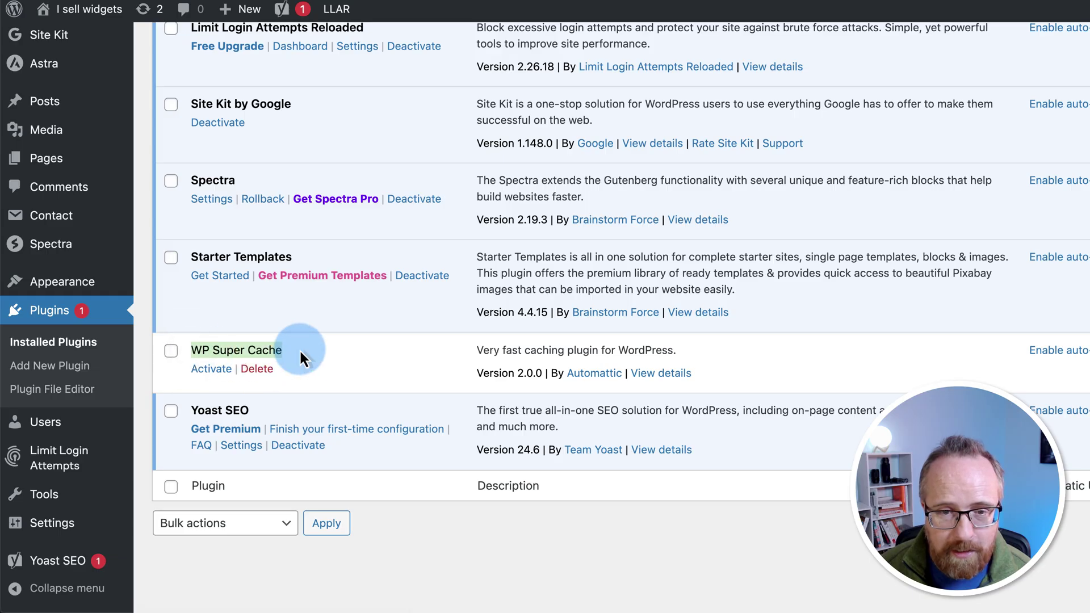
click(341, 369)
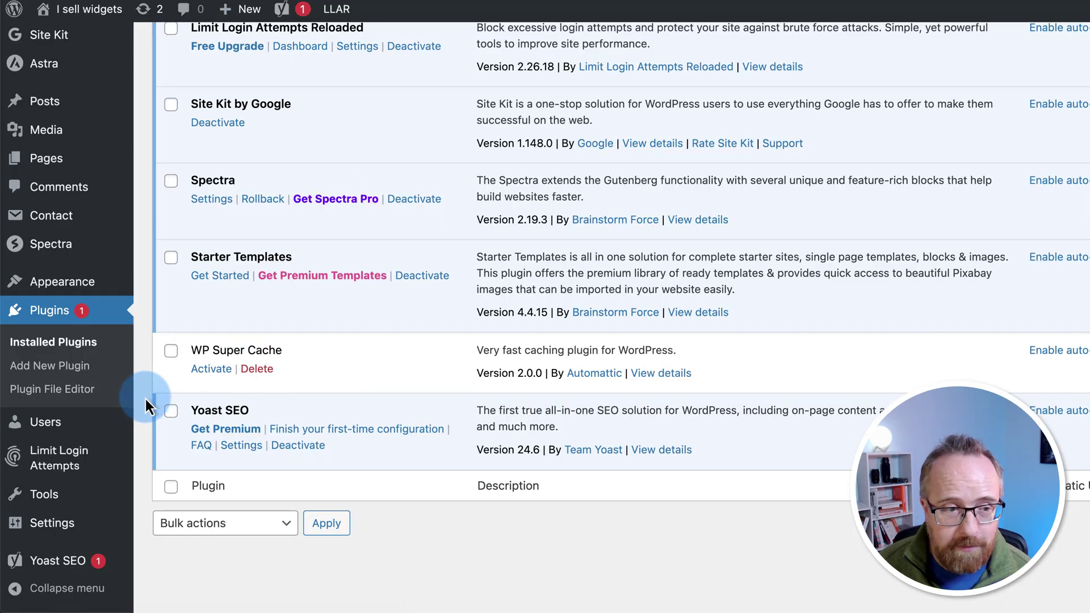
scroll(145, 398, up, 3)
scroll(145, 398, up, 5)
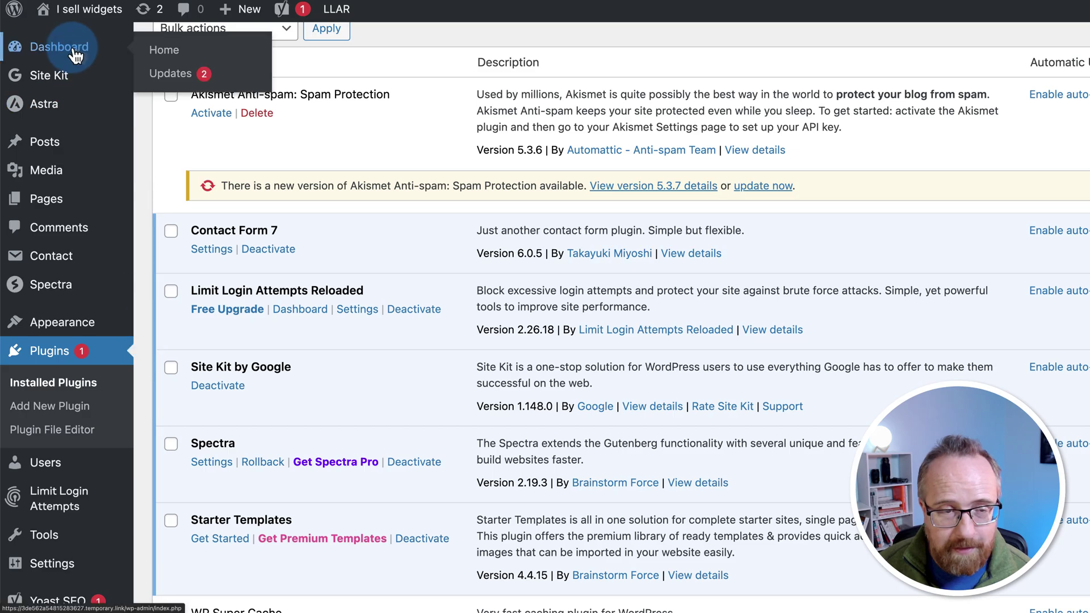
Step: Go back to the Dashboard showing 4 failed logins, 1 post and 5 pages
click(106, 52)
scroll(333, 433, down, 6)
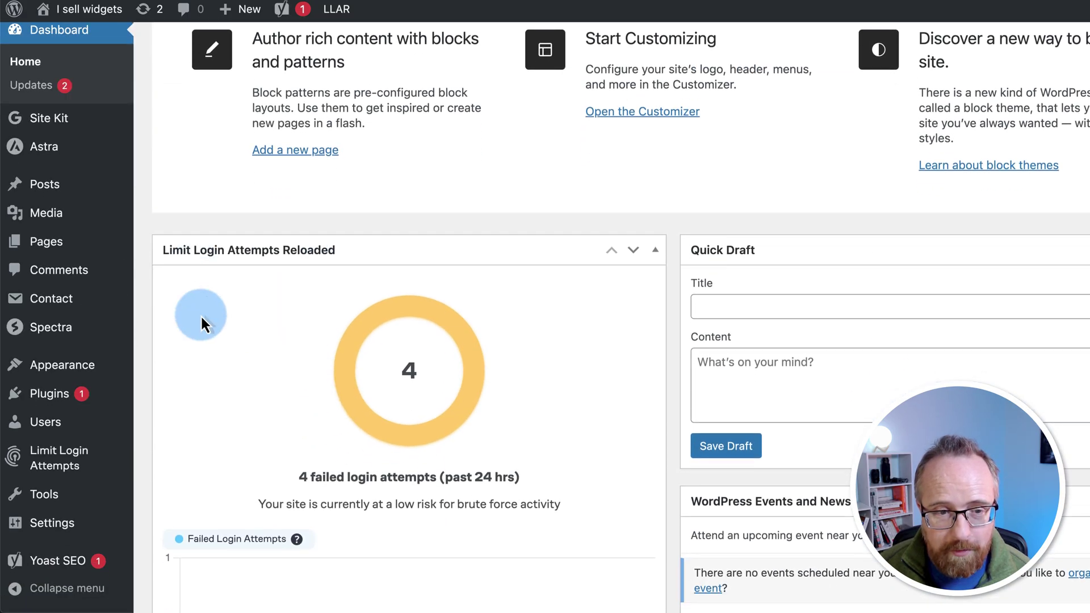
scroll(304, 333, down, 5)
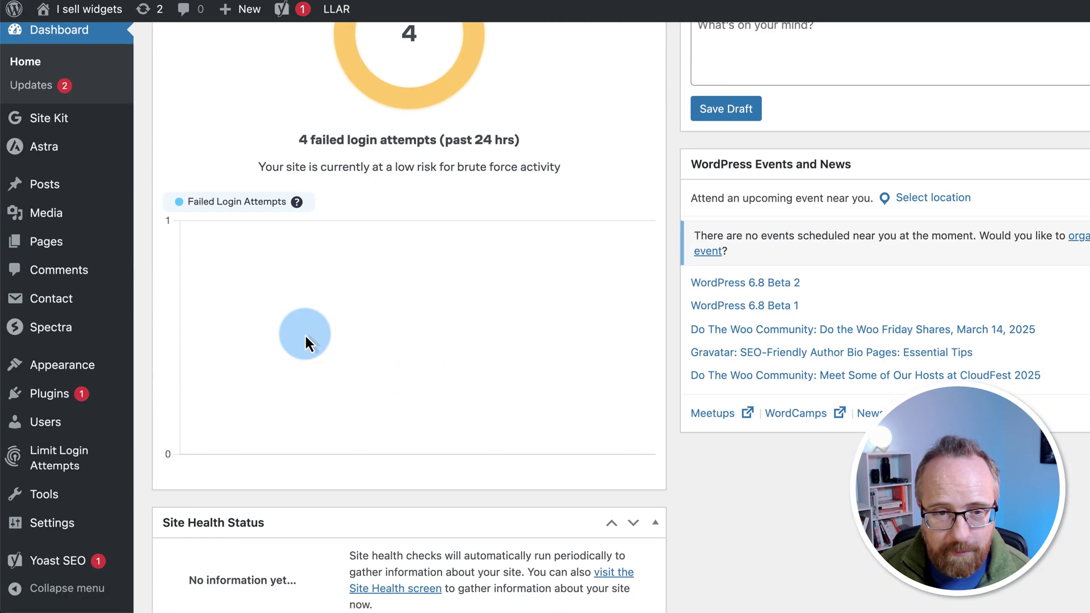
scroll(316, 170, down, 2)
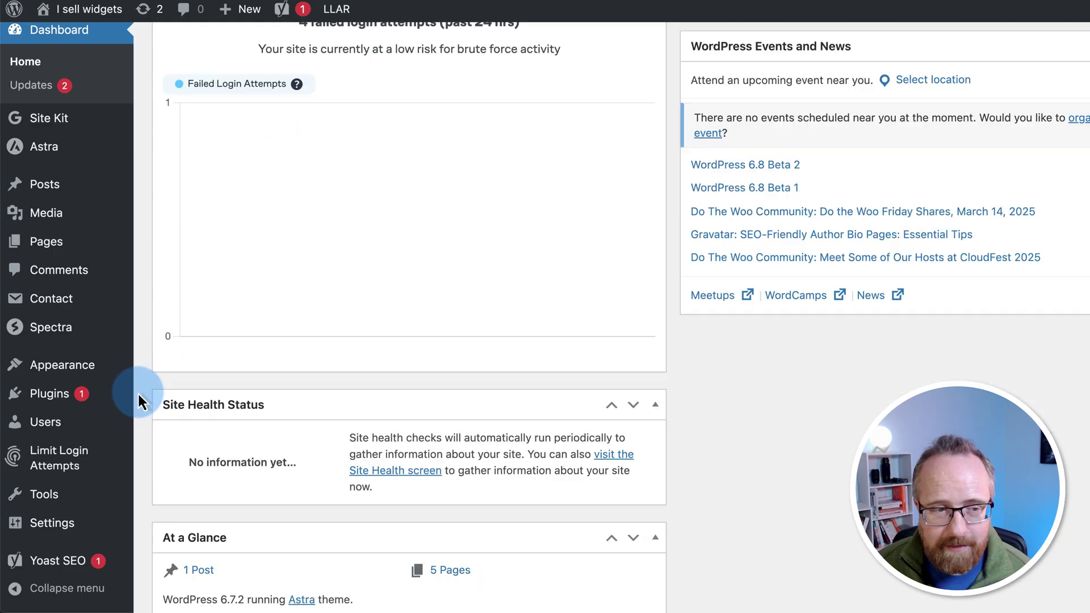
Step: Open the Limit Login Attempts Reloaded dashboard and close its Welcome setup wizard
mouse_move(77, 460)
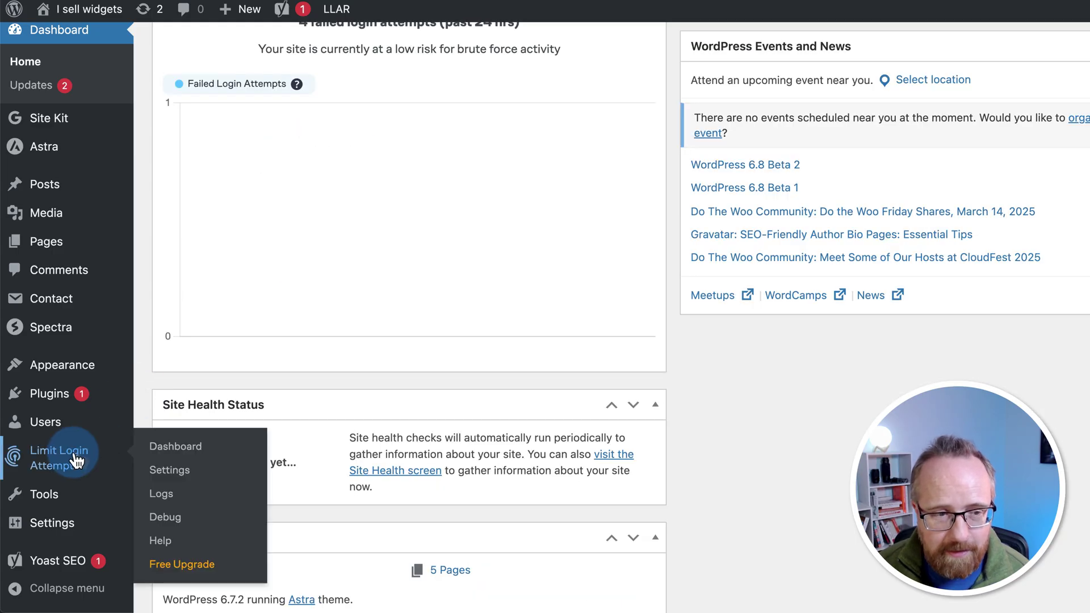
click(176, 447)
scroll(392, 412, down, 3)
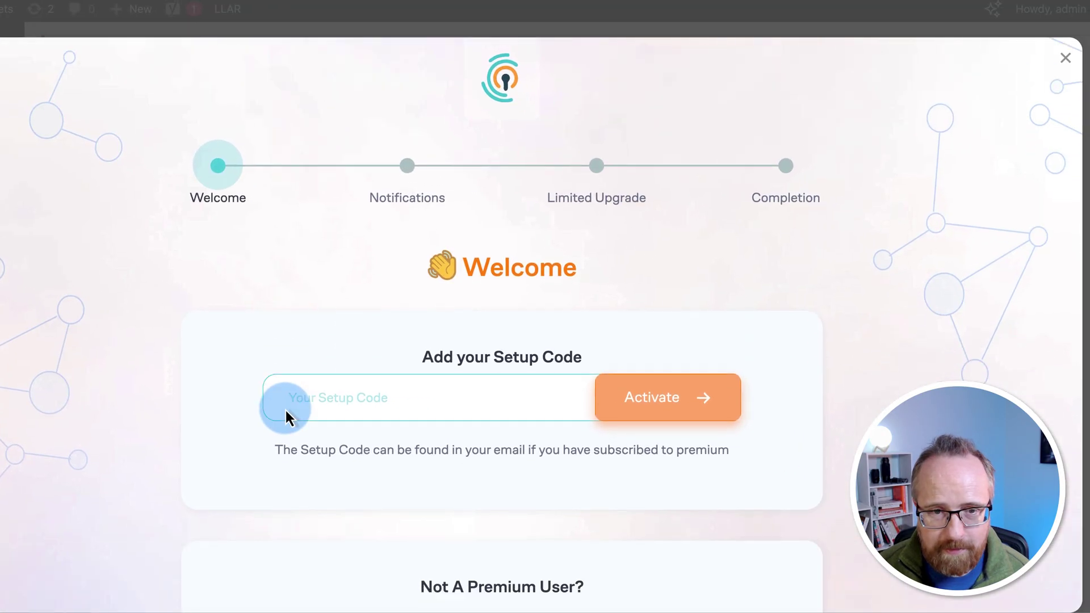
scroll(438, 435, down, 3)
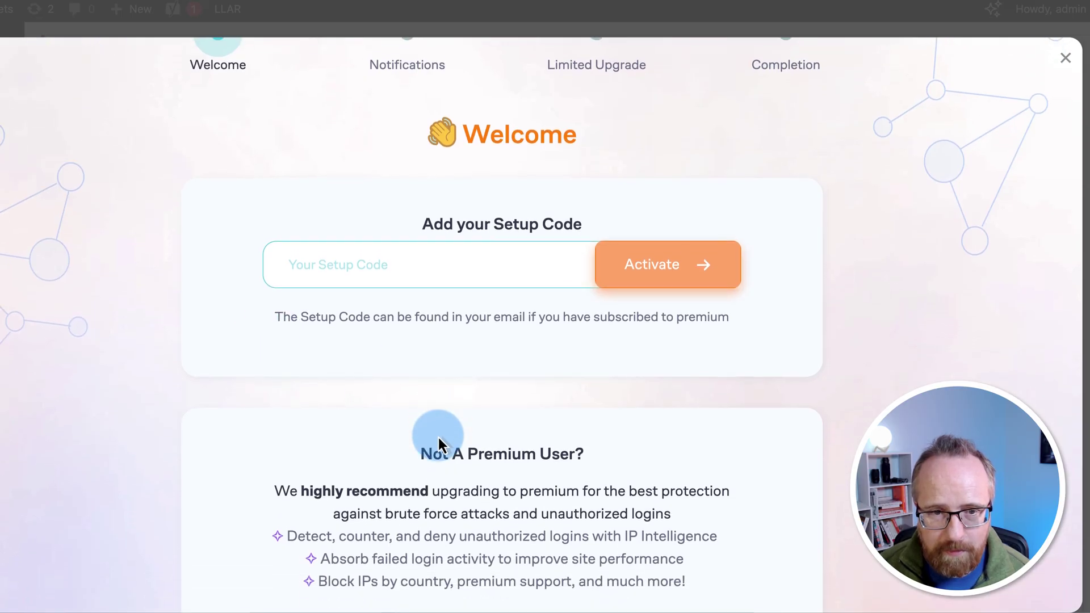
scroll(438, 437, down, 6)
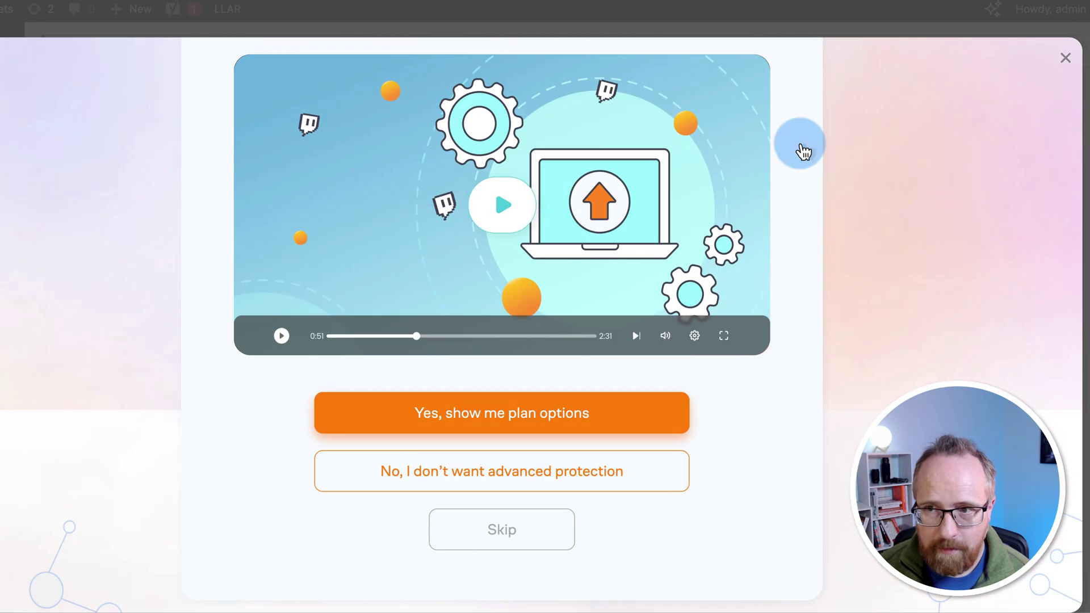
click(1065, 57)
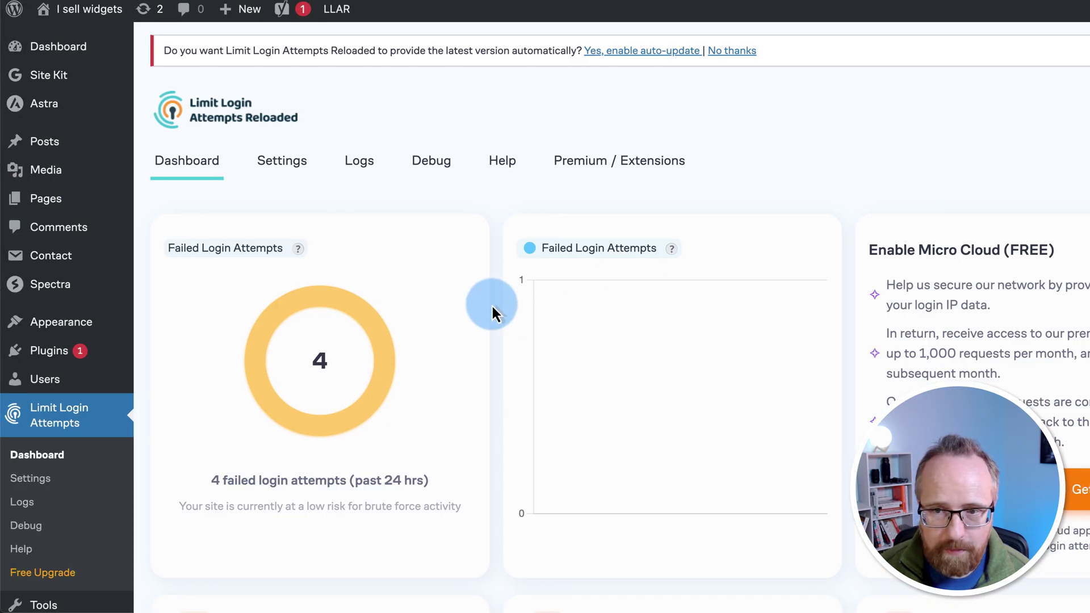
scroll(424, 356, down, 5)
scroll(423, 355, up, 5)
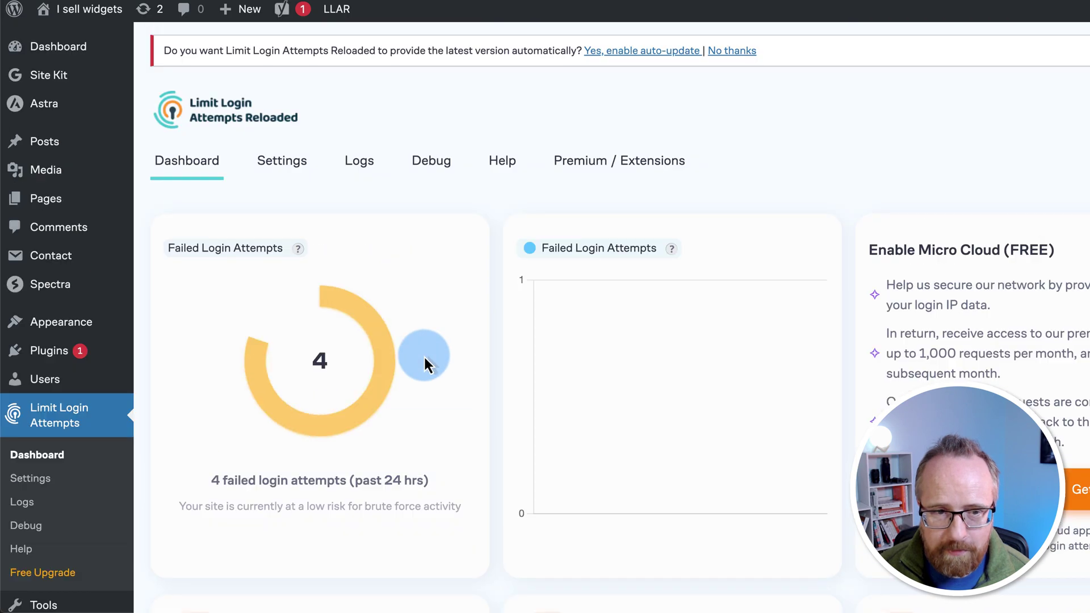
scroll(508, 380, down, 1)
scroll(505, 381, down, 6)
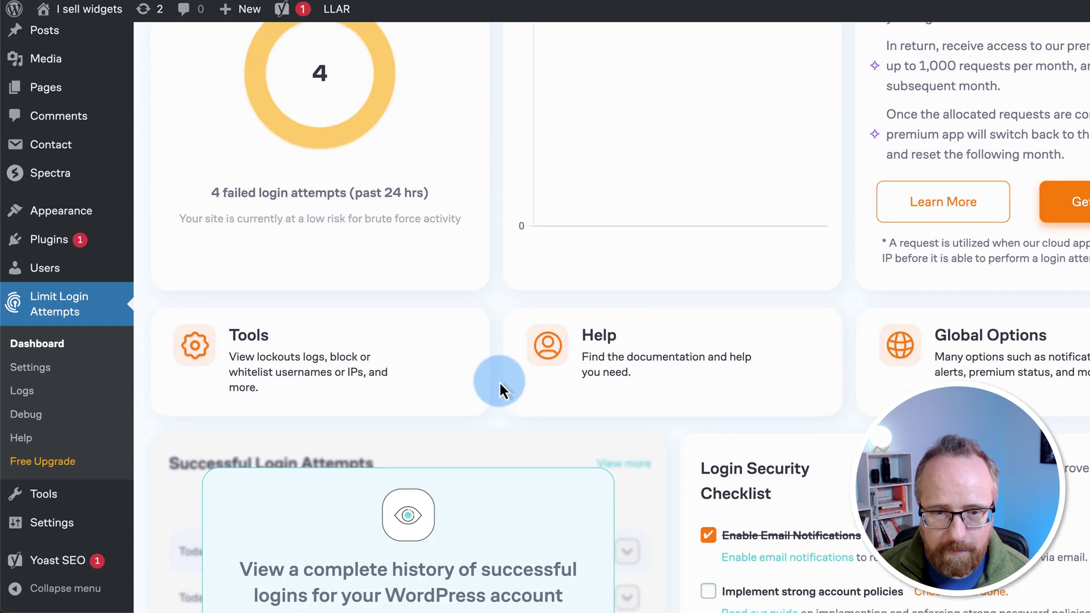
scroll(669, 367, down, 4)
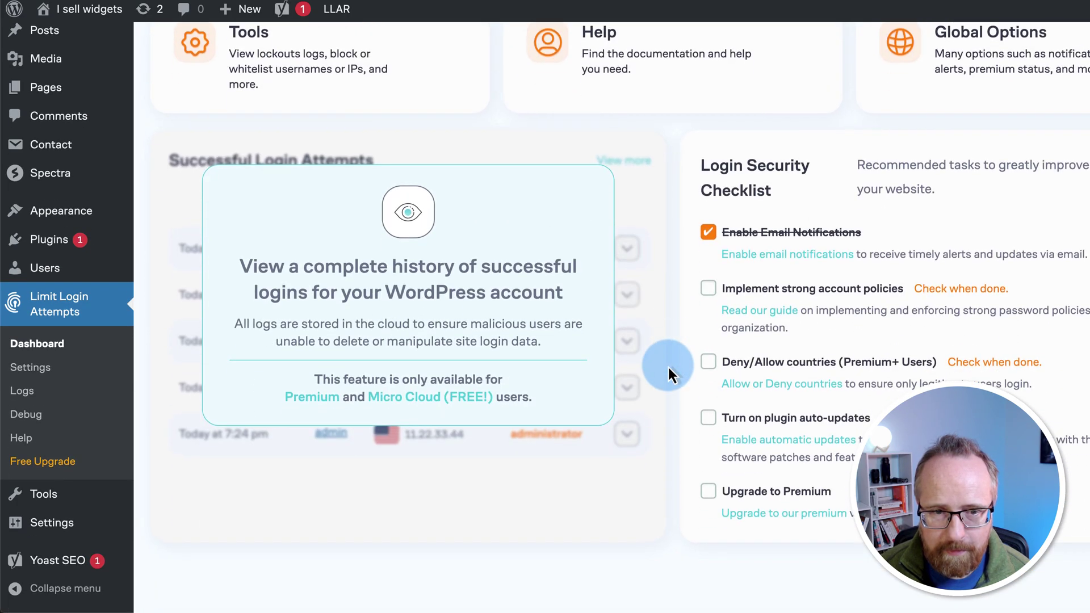
scroll(421, 205, up, 10)
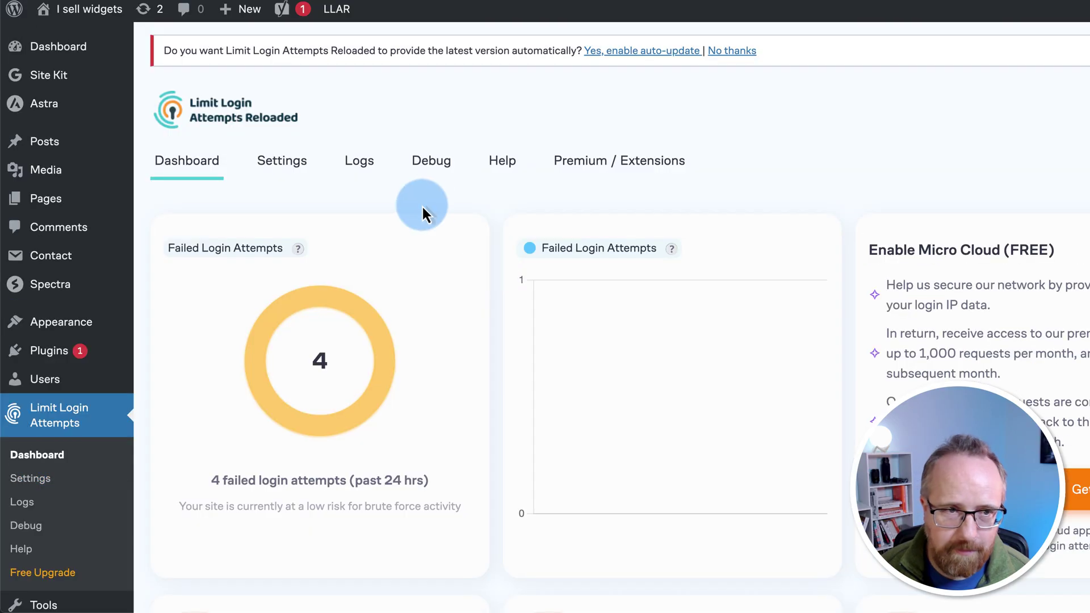
Step: Review the Logs page showing 1 lockout and empty safelist and denylist
click(366, 169)
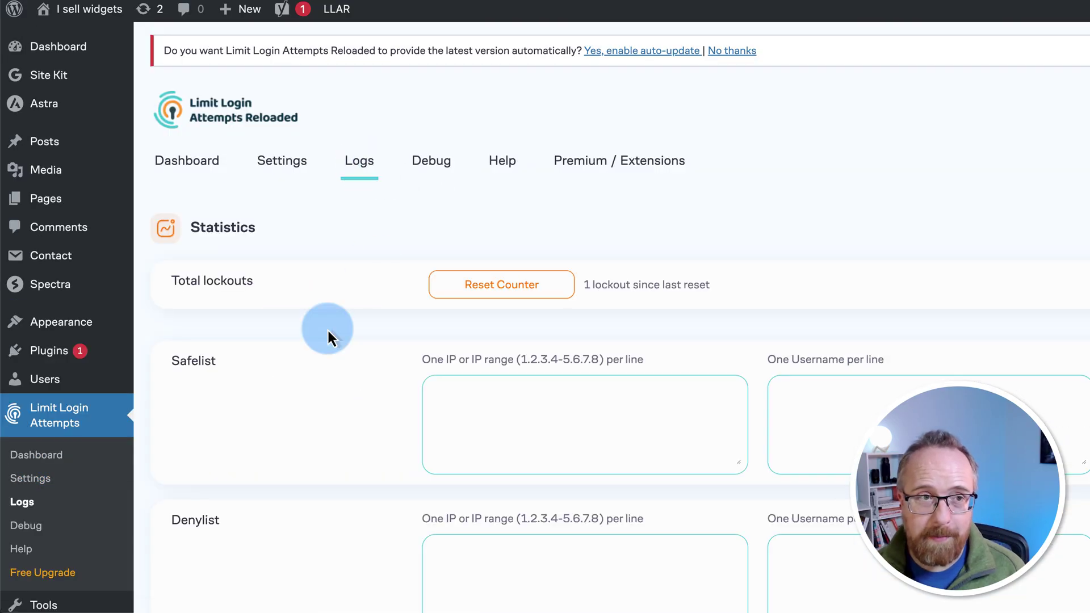
scroll(327, 328, down, 5)
scroll(327, 328, up, 5)
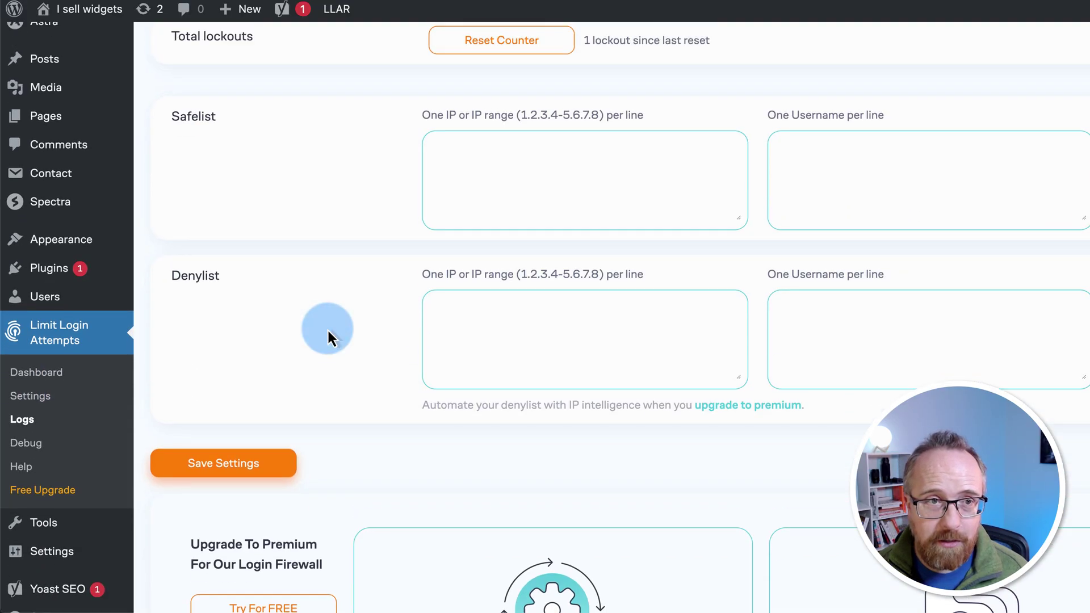